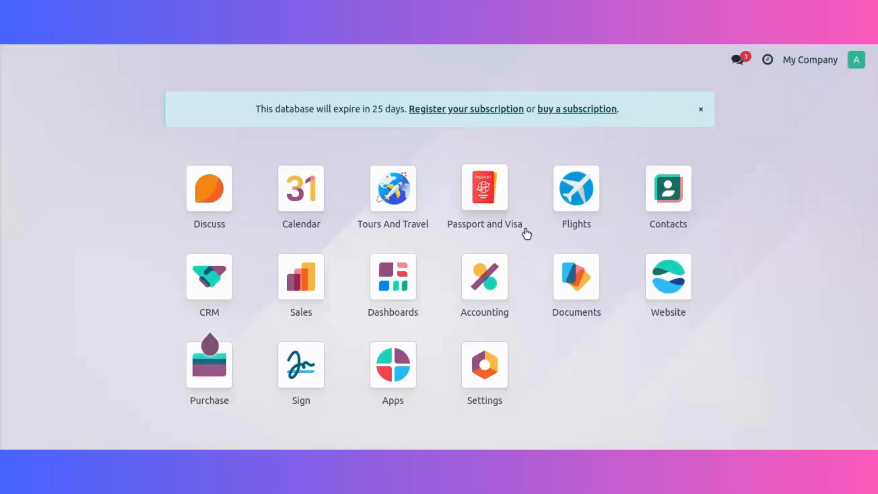
Open the Tours And Travel module and review its dashboard's booking and package tiles and booking charts.
click(410, 184)
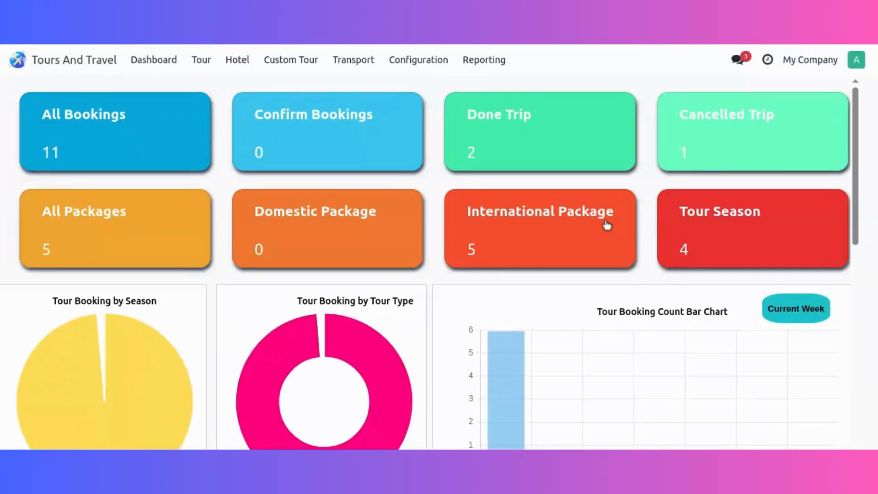
scroll(566, 236, down, 3)
scroll(566, 236, up, 3)
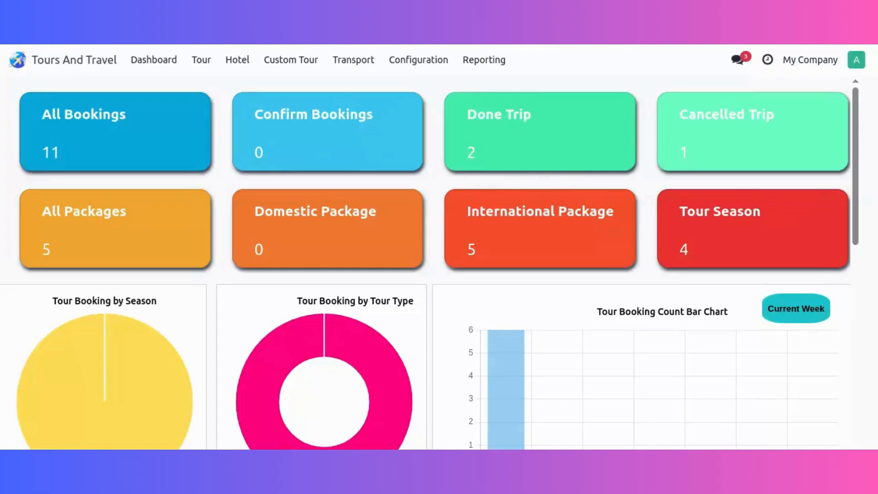
scroll(404, 255, down, 3)
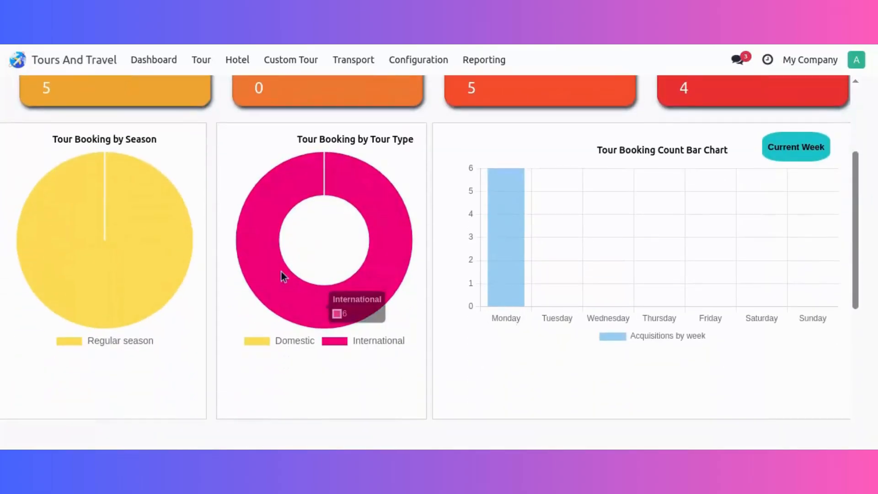
scroll(497, 296, down, 3)
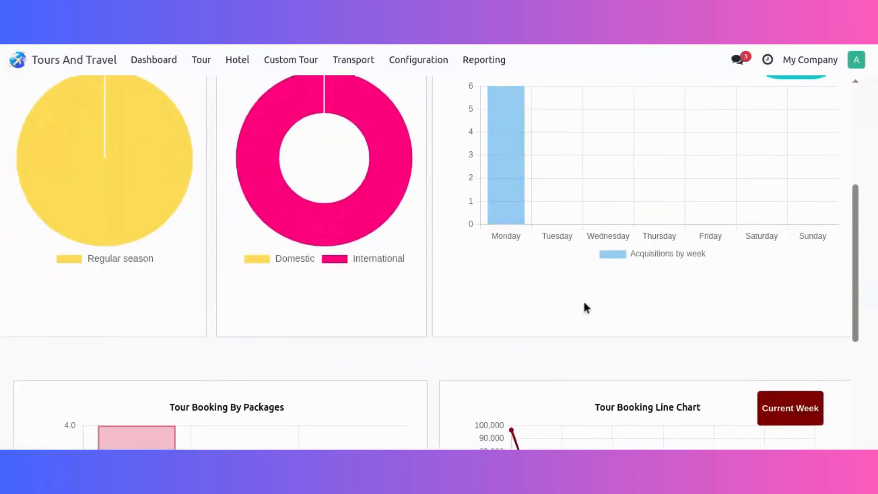
scroll(465, 339, up, 5)
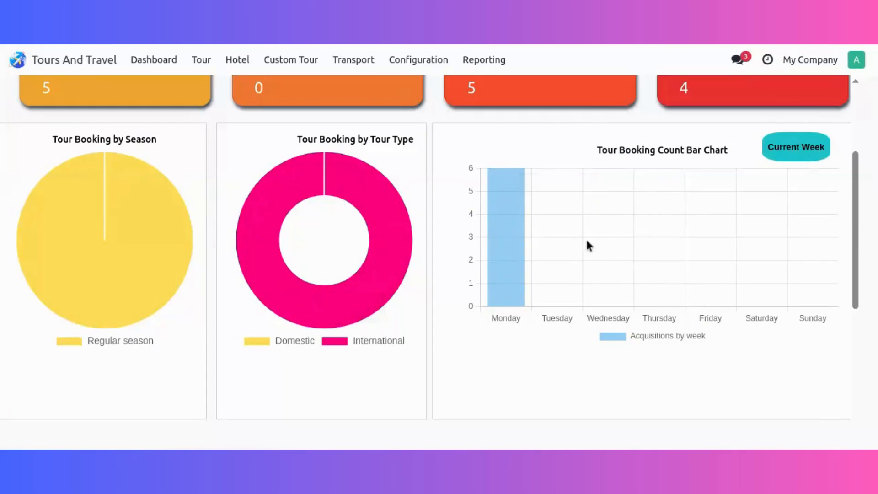
scroll(589, 246, down, 3)
scroll(586, 238, up, 6)
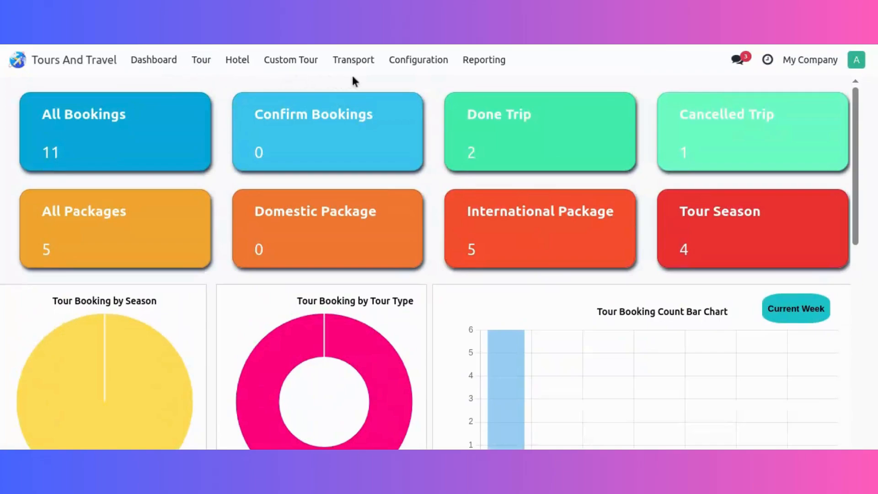
View the tour package types and open the first guide's record in the guide registrations.
click(434, 63)
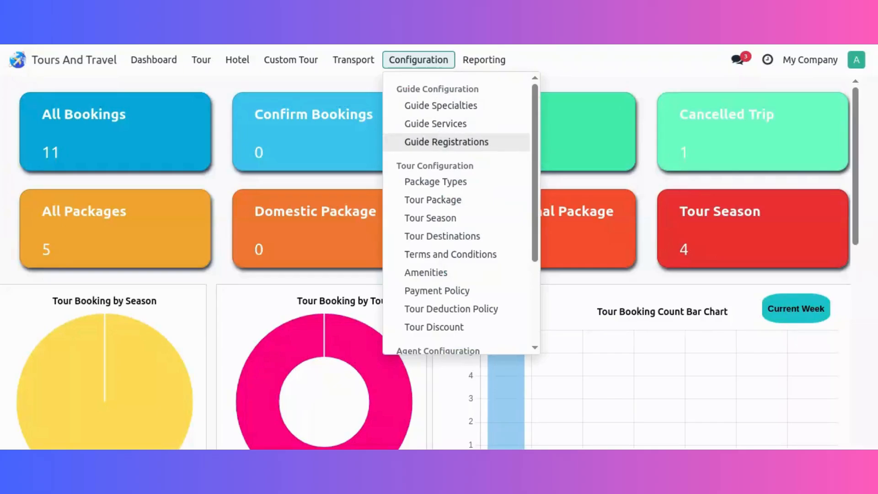
click(452, 188)
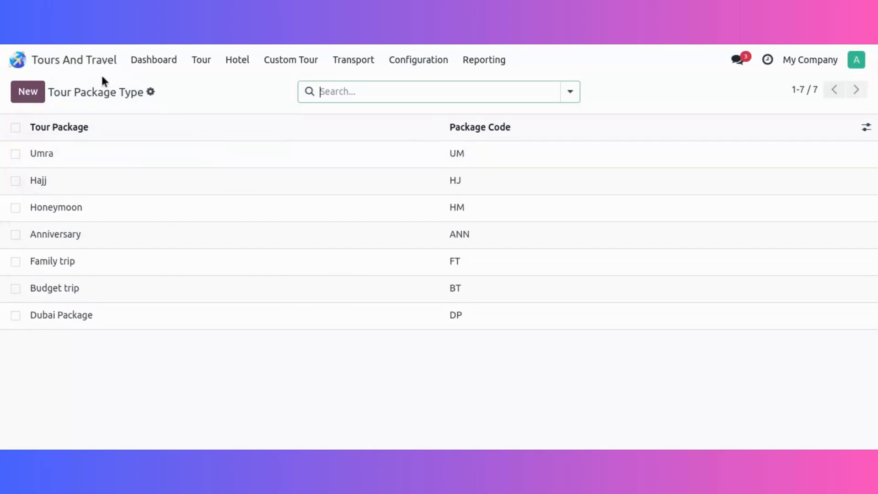
click(430, 63)
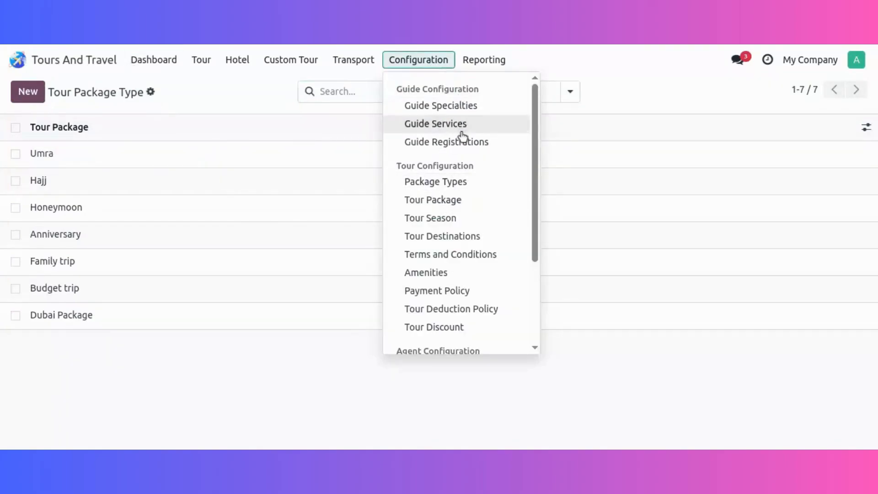
click(463, 146)
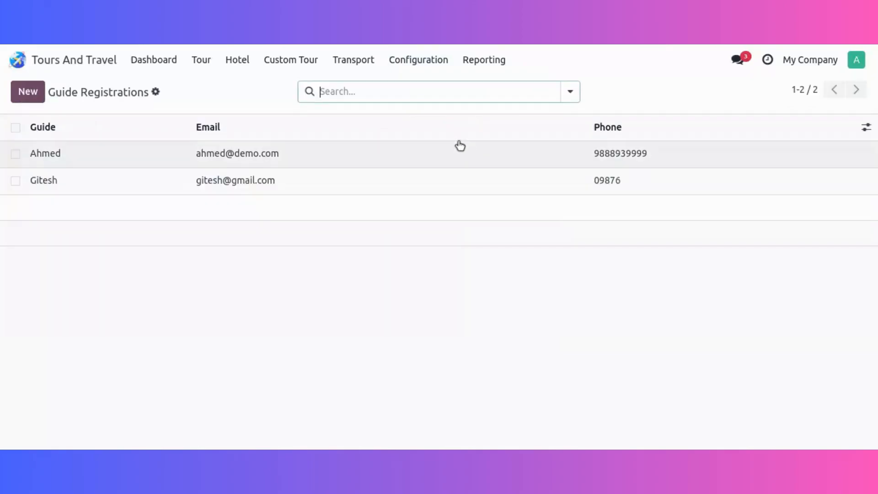
click(161, 159)
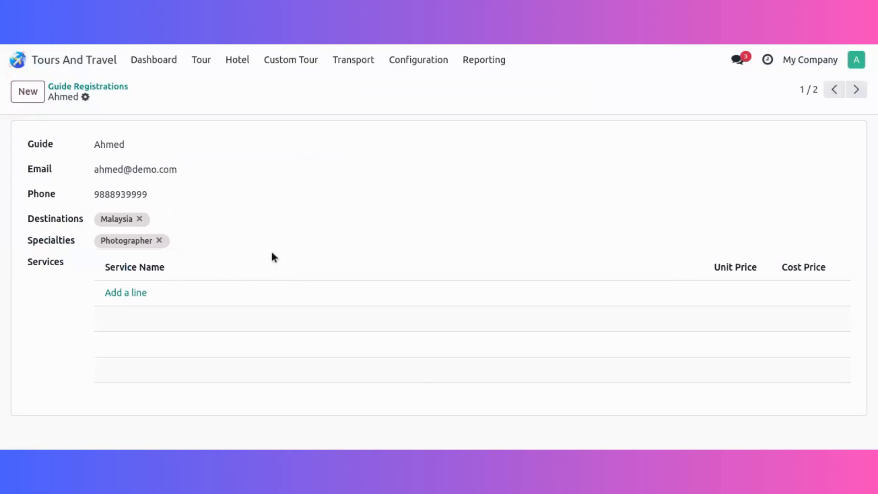
click(488, 60)
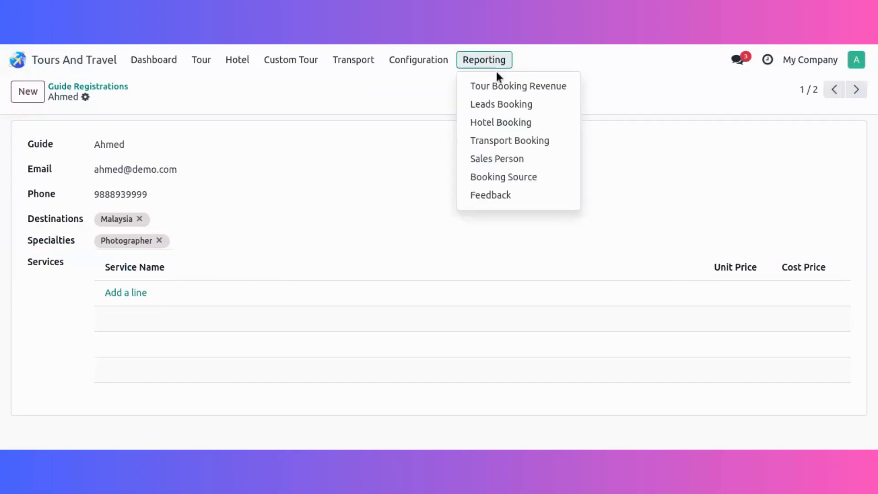
click(429, 61)
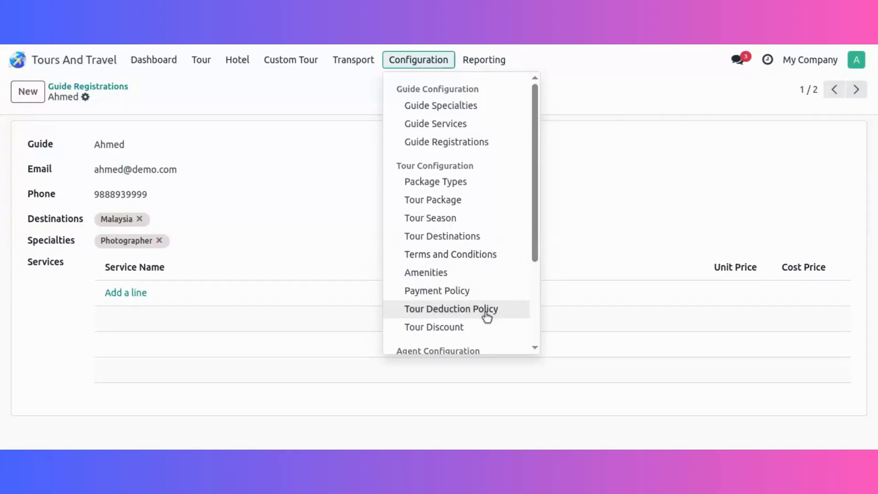
scroll(486, 315, down, 3)
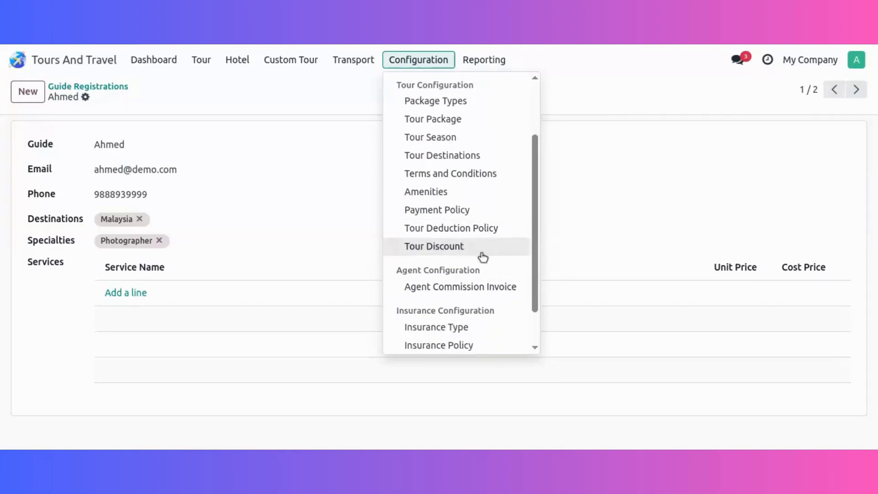
scroll(481, 256, down, 2)
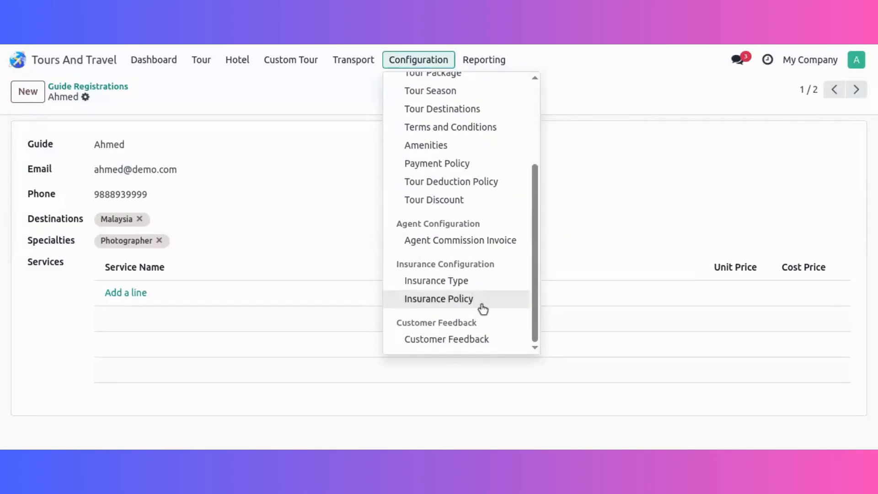
scroll(483, 309, up, 5)
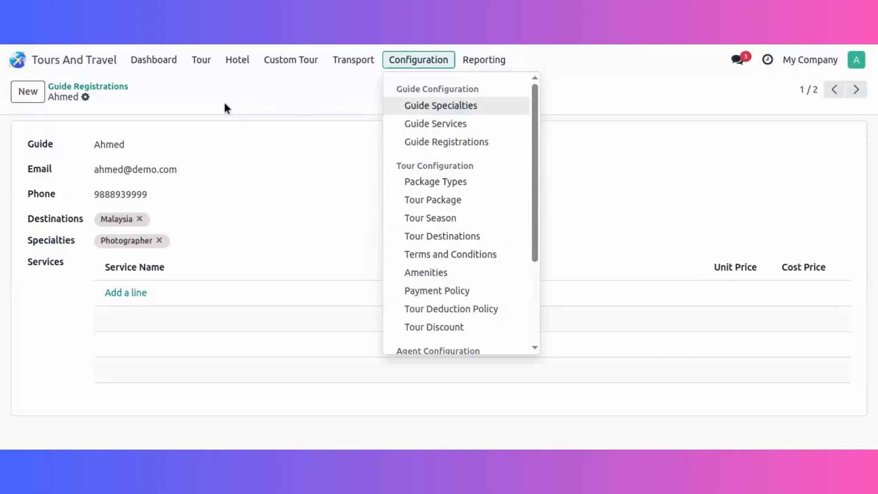
Open the confirmed Dubai Tour from the tour creation list and view the details of its 30-Jun-2025 tour date.
mouse_move(208, 61)
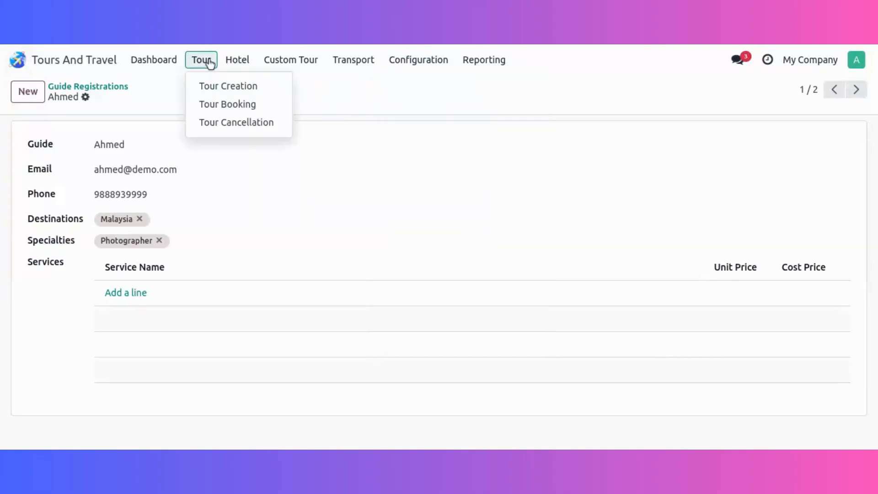
click(215, 90)
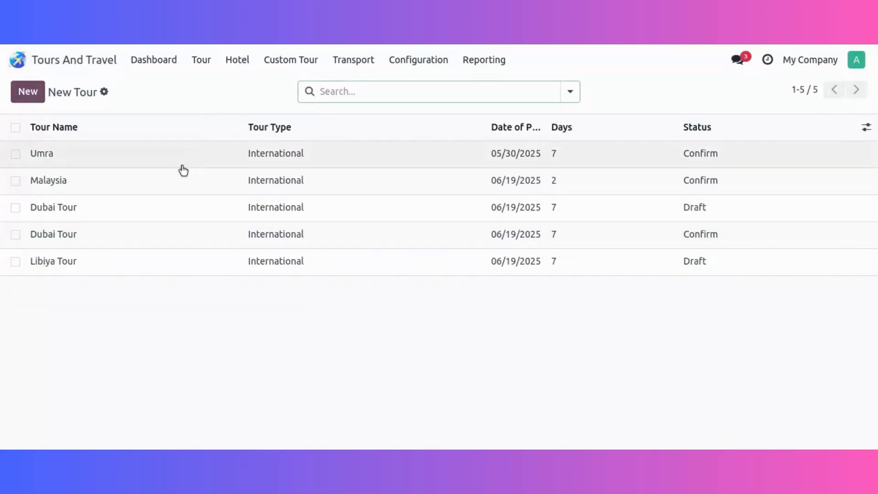
click(190, 234)
scroll(351, 314, down, 2)
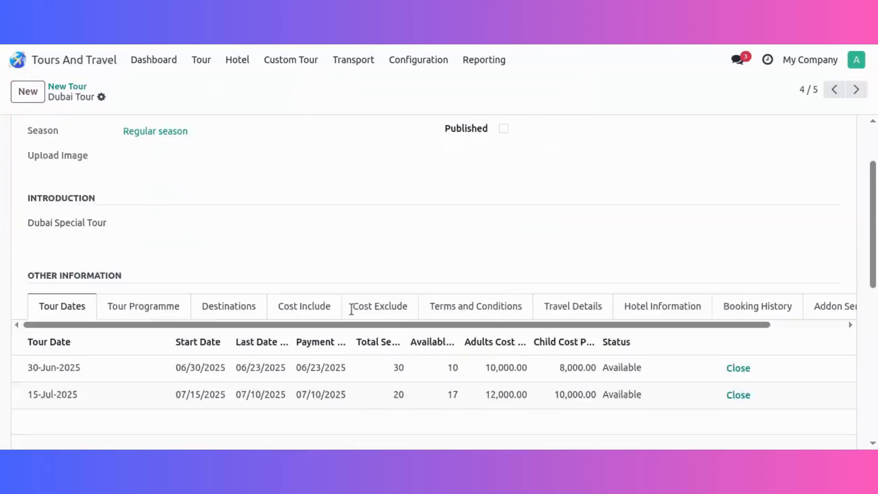
scroll(351, 311, down, 2)
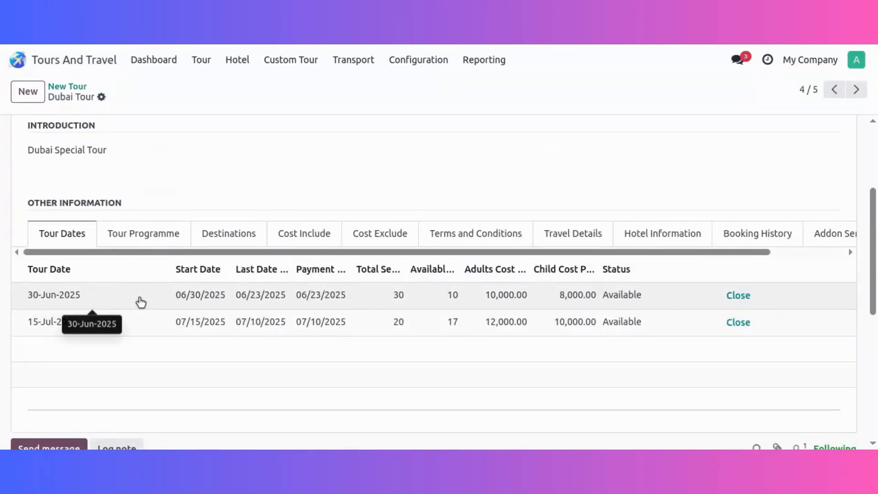
click(192, 304)
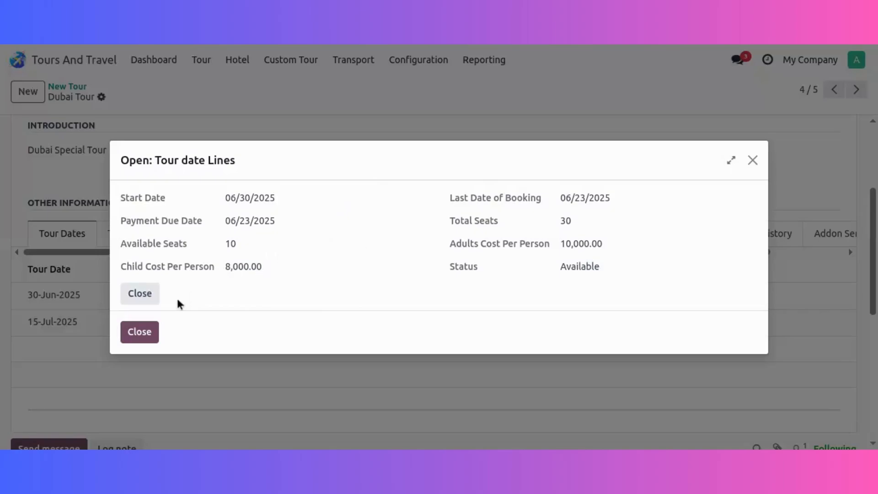
click(142, 332)
scroll(274, 147, up, 2)
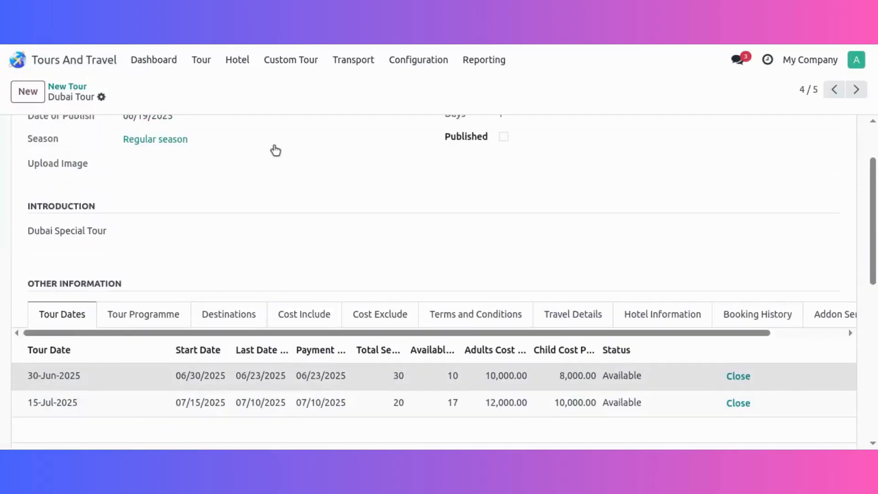
Sort the hotel information list by hotel name in ascending order and open the Hotel Blue Moon record.
click(238, 64)
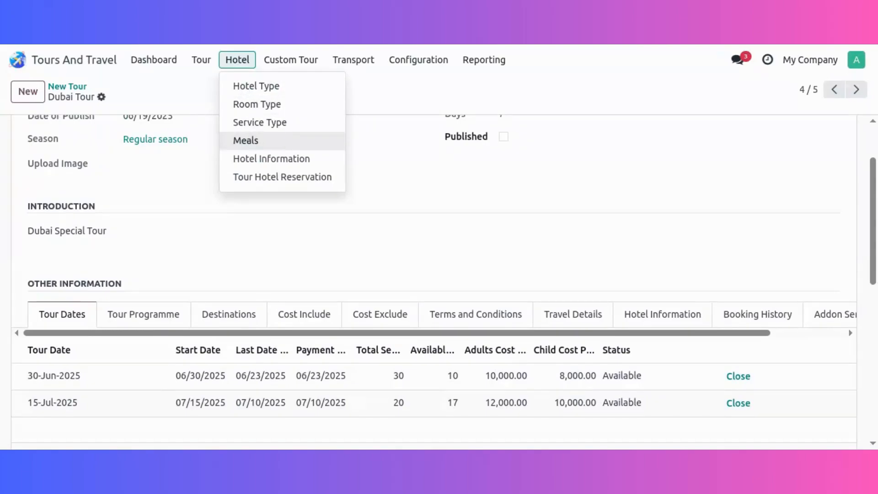
click(291, 166)
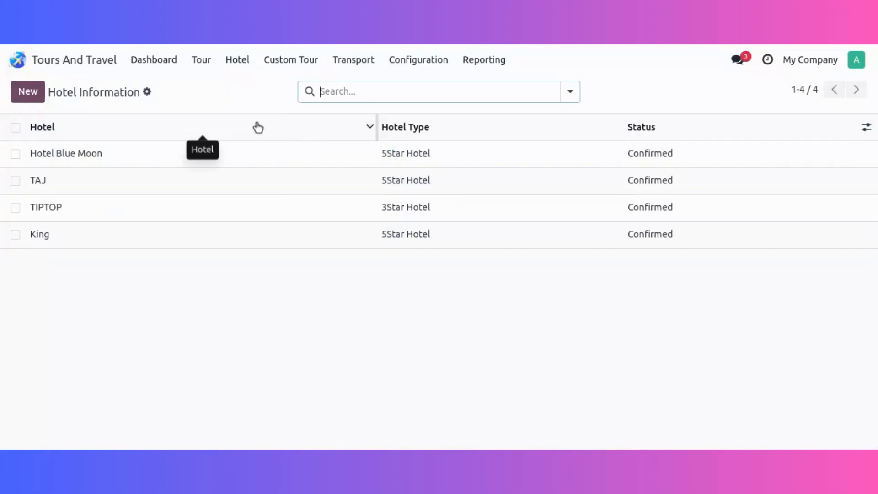
click(243, 139)
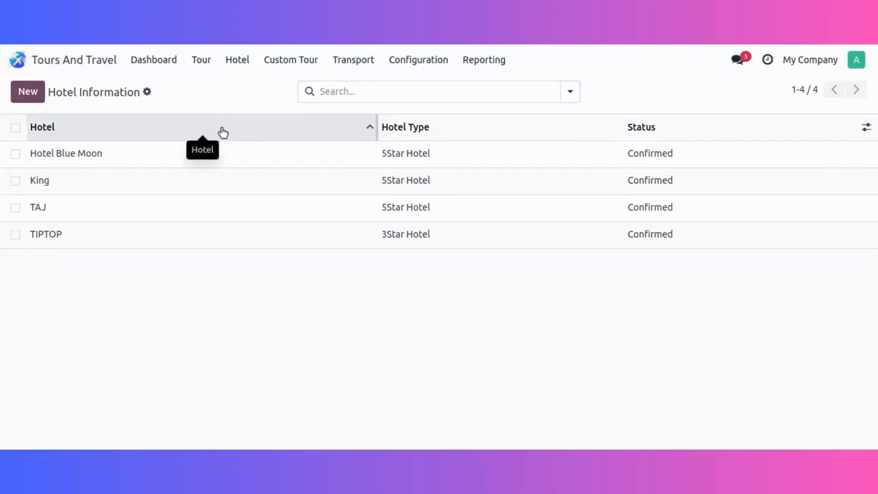
click(187, 154)
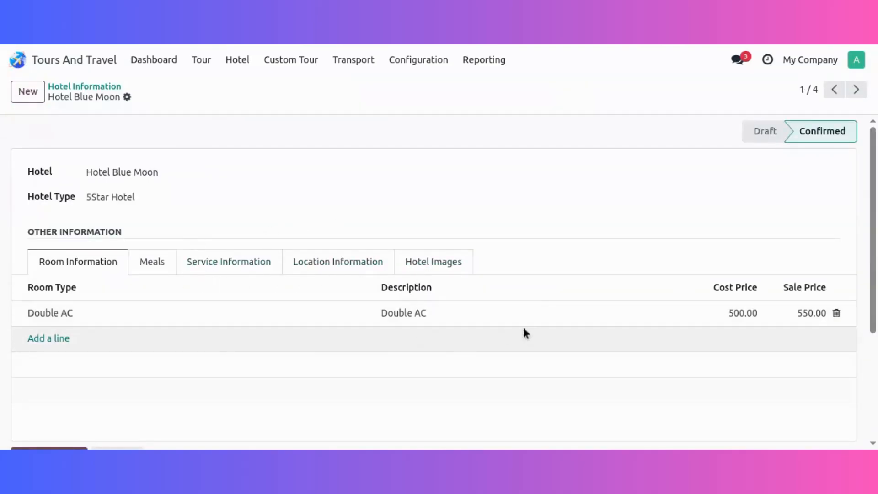
Review the meals, service information and location information of Hotel Blue Moon.
click(156, 270)
click(218, 266)
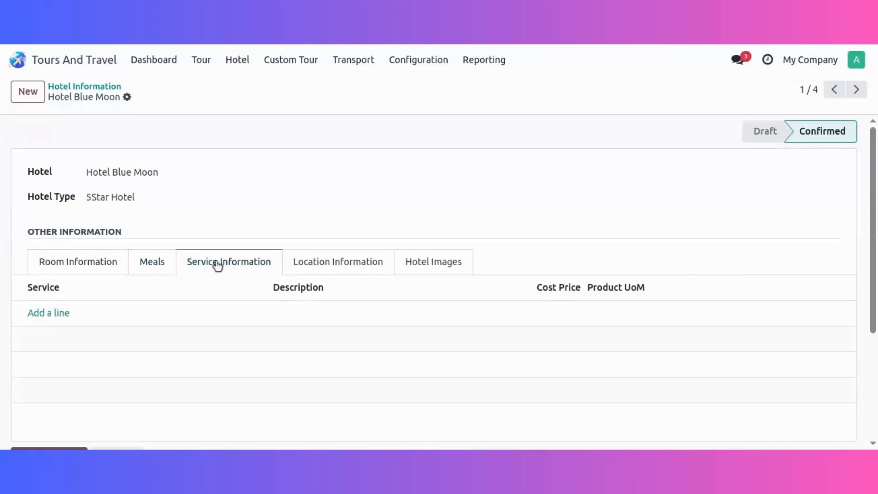
click(333, 265)
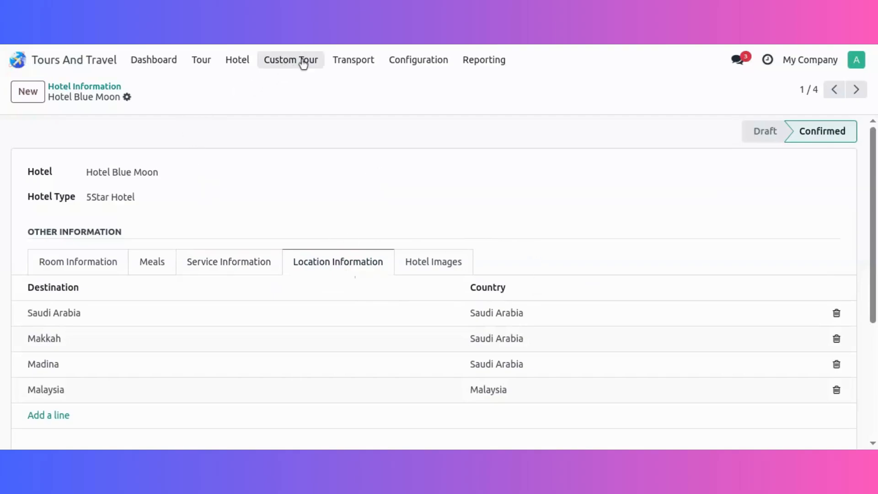
View the transport bookings and open the Make my trip service provider in the transport information.
click(347, 63)
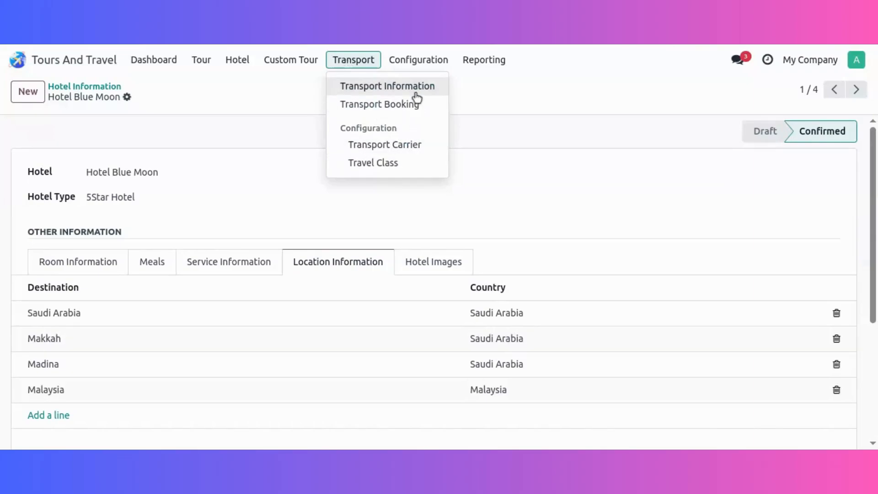
click(418, 108)
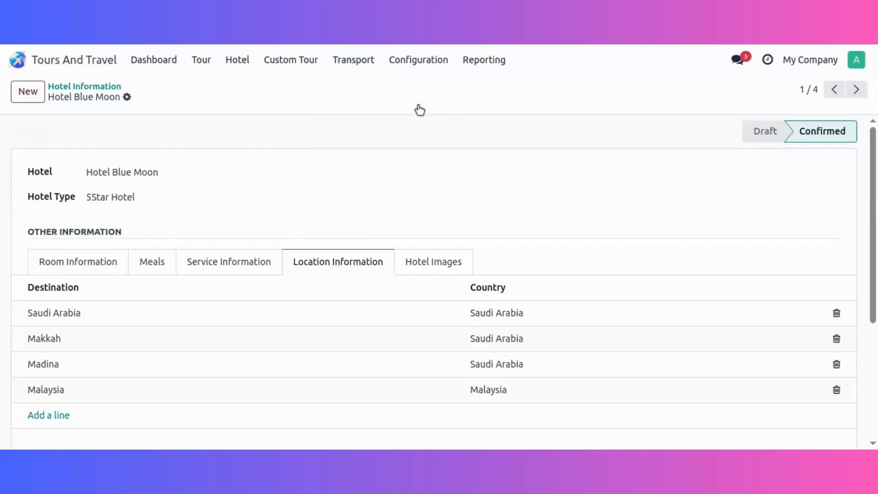
click(341, 68)
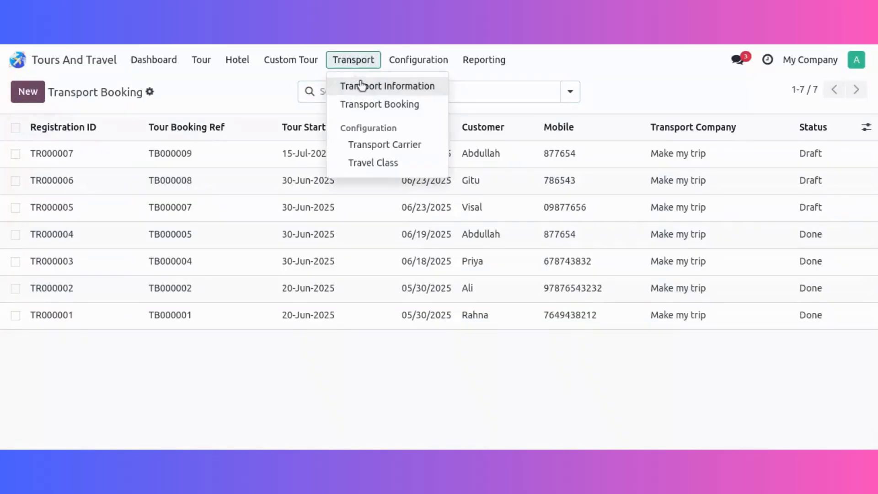
click(361, 86)
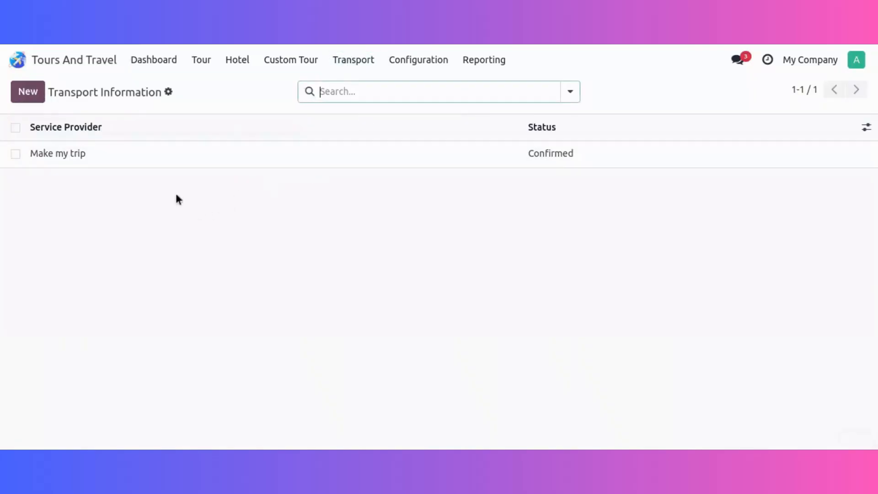
click(168, 148)
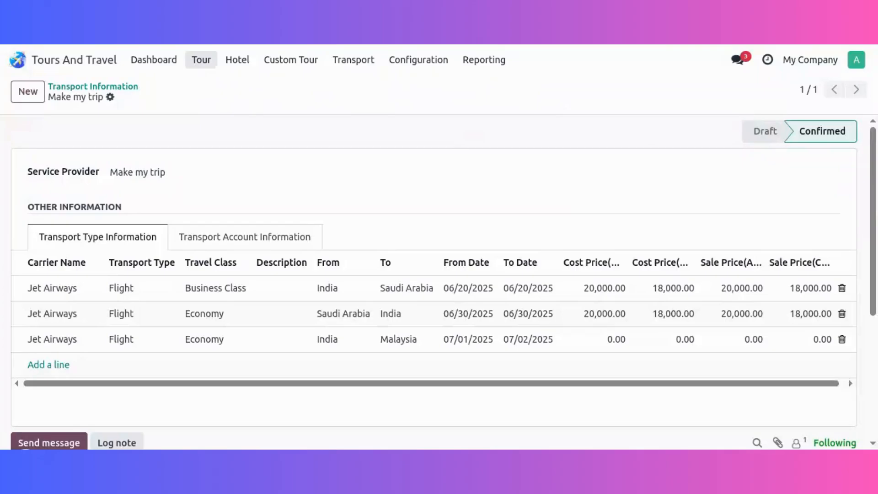
Open the draft Dubai Tour record from the tour creation list.
click(198, 70)
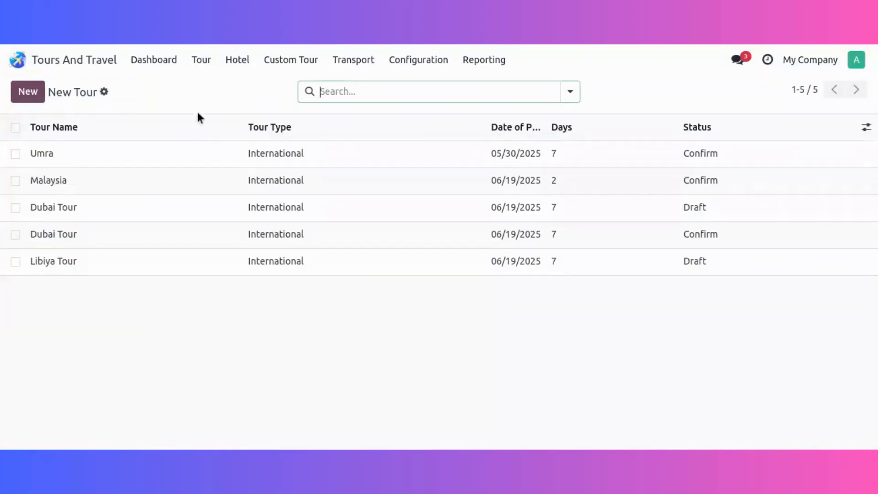
click(168, 211)
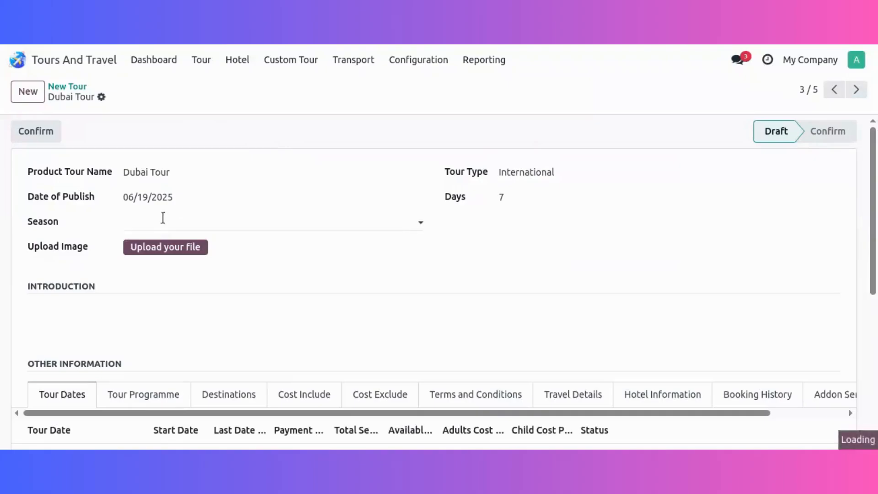
Open the confirmed Dubai Tour from the tour list, mark it as published and save the record.
click(74, 87)
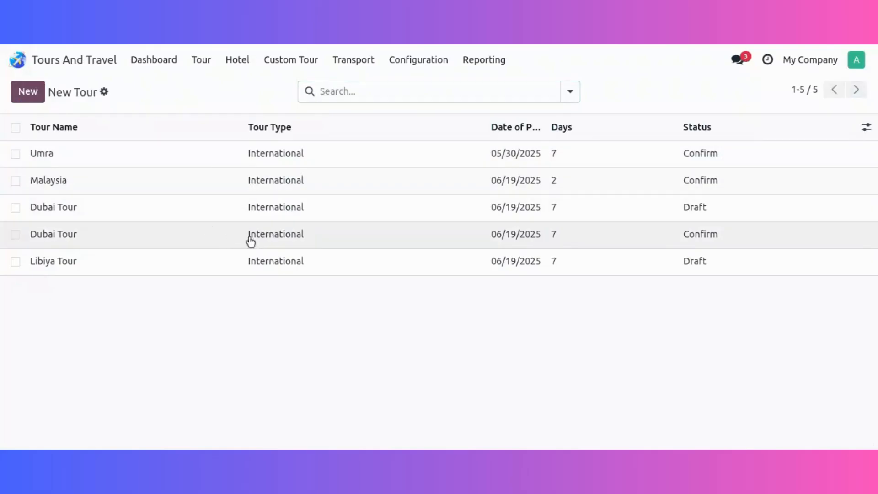
click(249, 240)
click(505, 220)
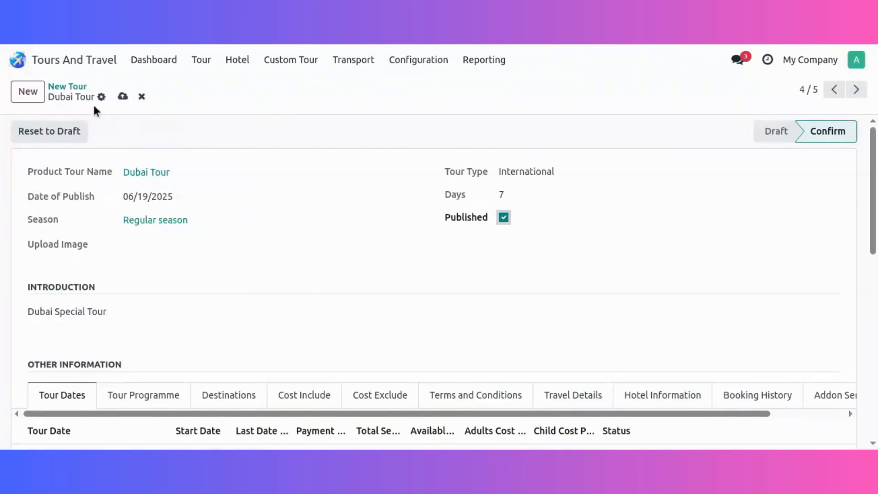
click(116, 102)
Review the confirmed Dubai Tour's dates, programme, destinations, included and excluded costs, and hotel information.
scroll(374, 255, down, 2)
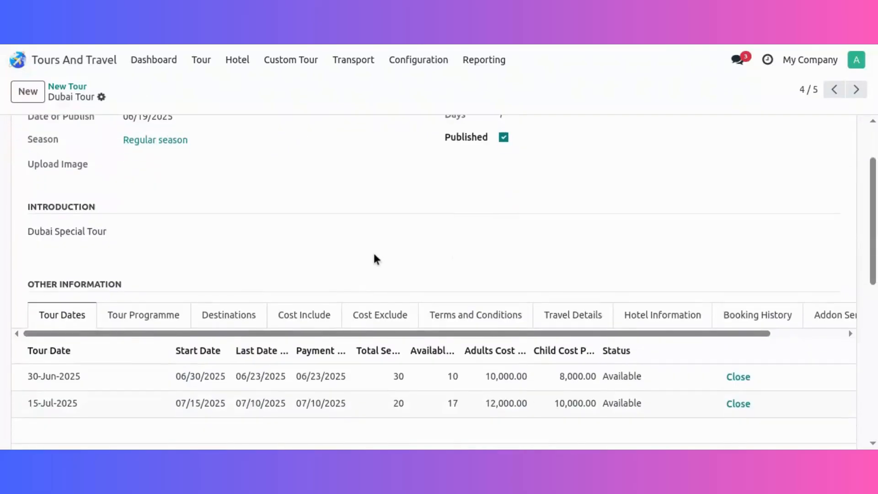
scroll(374, 255, down, 2)
scroll(374, 255, up, 2)
scroll(374, 260, up, 2)
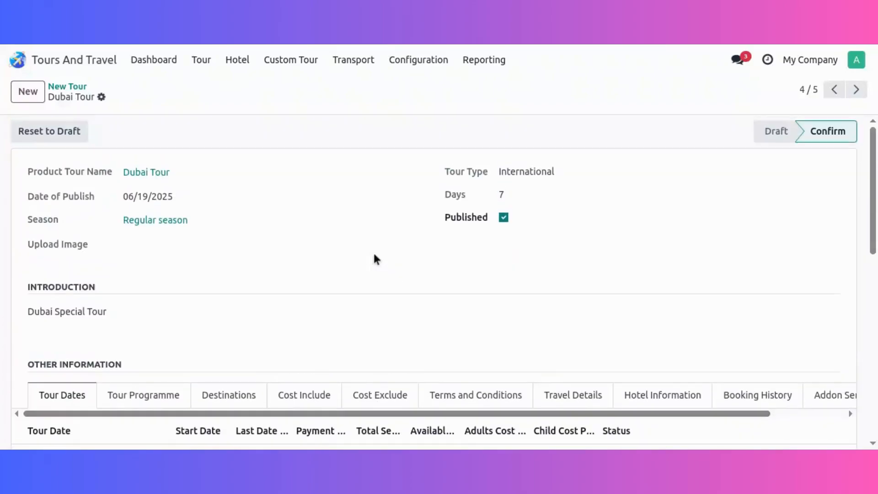
scroll(293, 299, down, 4)
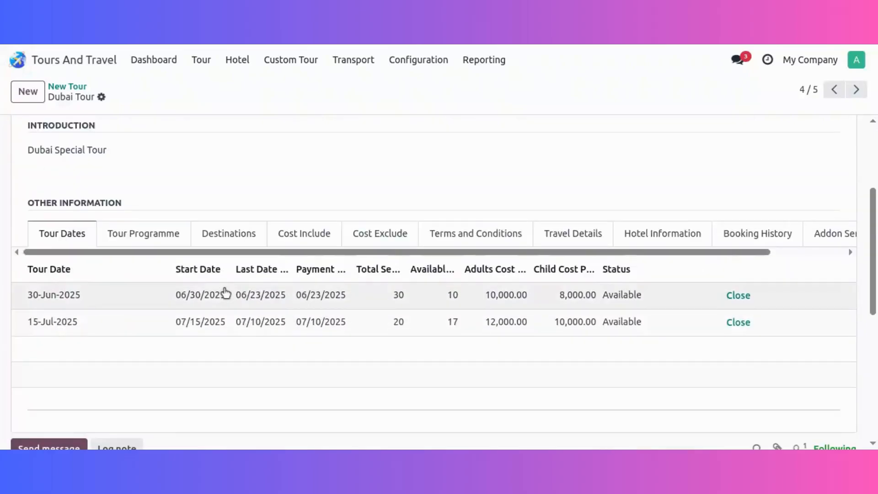
click(139, 233)
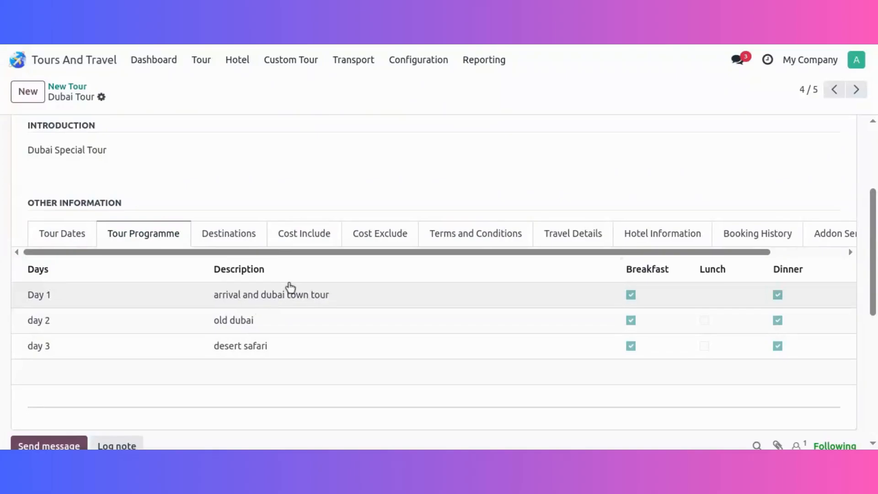
click(226, 232)
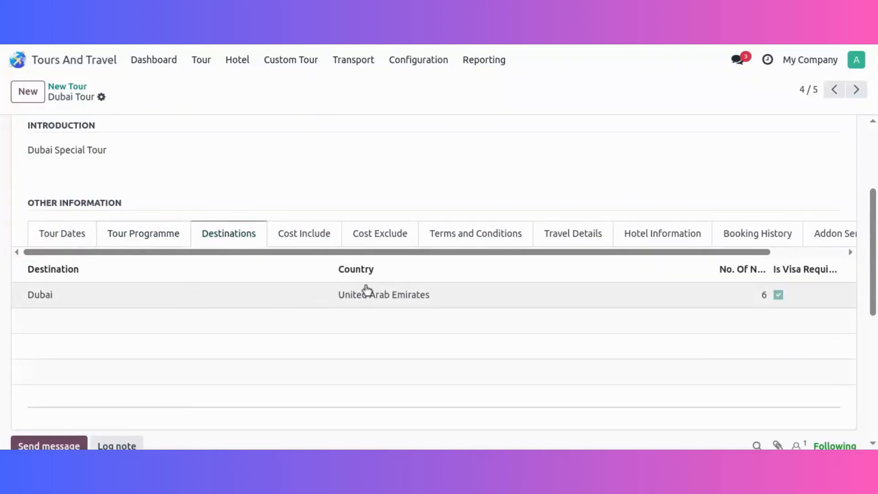
click(302, 236)
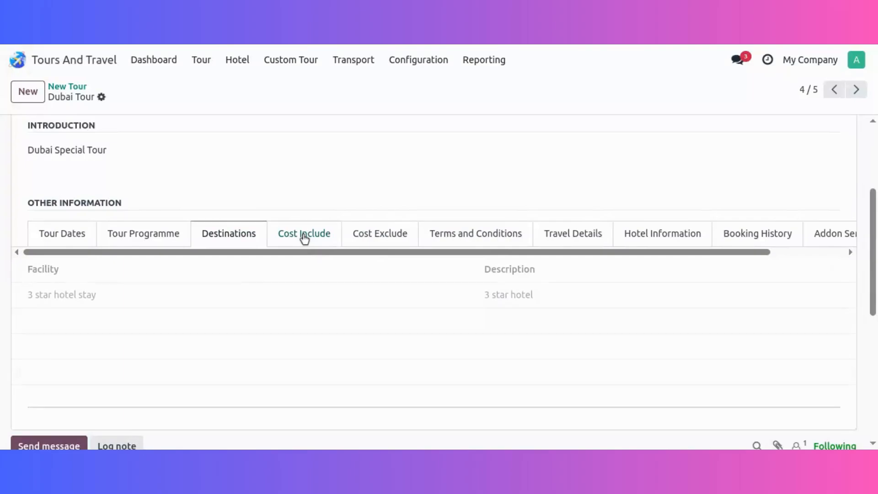
click(378, 248)
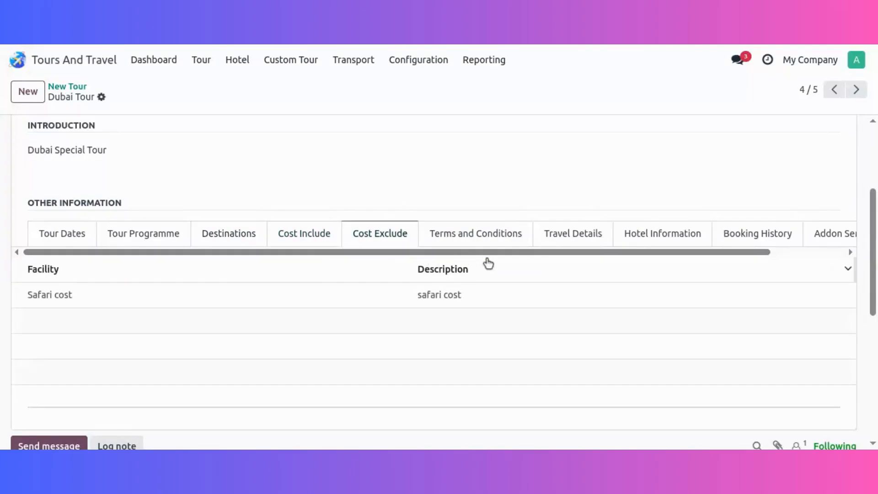
click(640, 234)
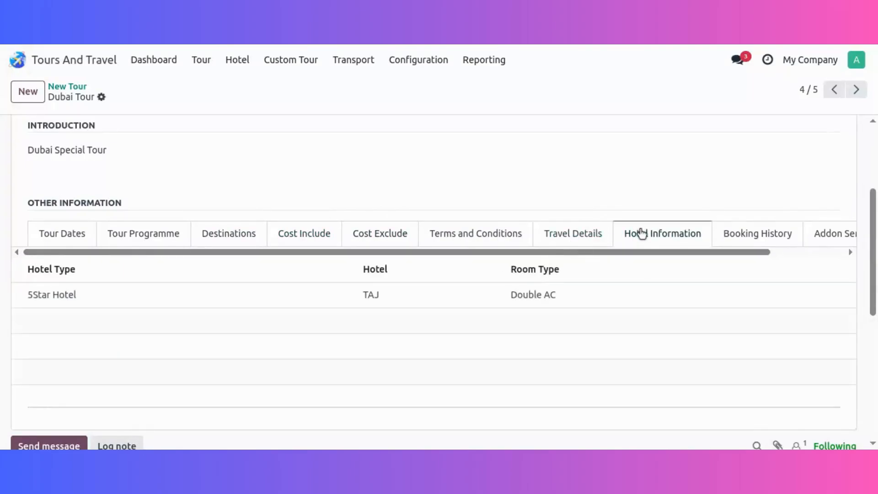
scroll(672, 252, up, 3)
scroll(677, 251, up, 1)
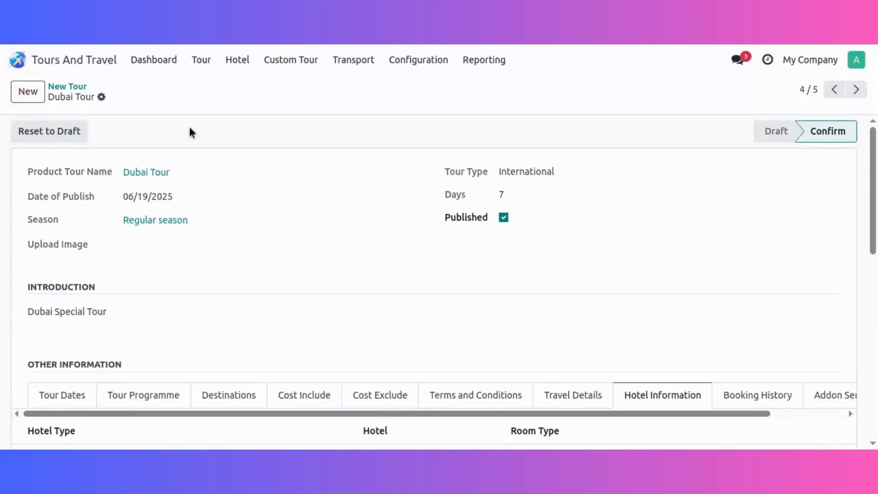
Switch to the Website app and browse the published tours on its Tour Booking page.
click(103, 59)
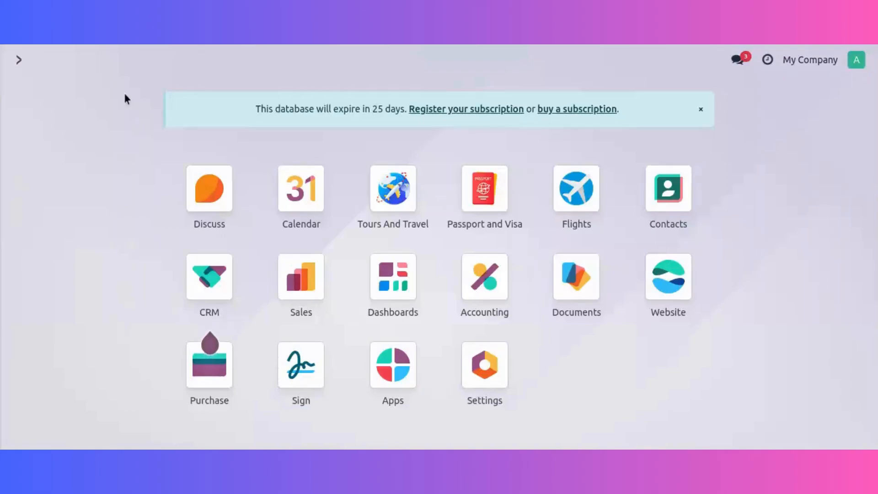
click(654, 271)
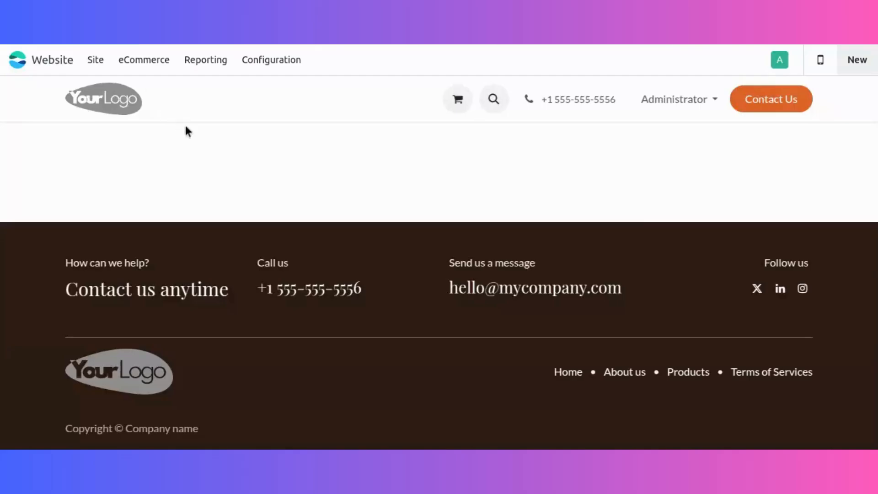
click(256, 111)
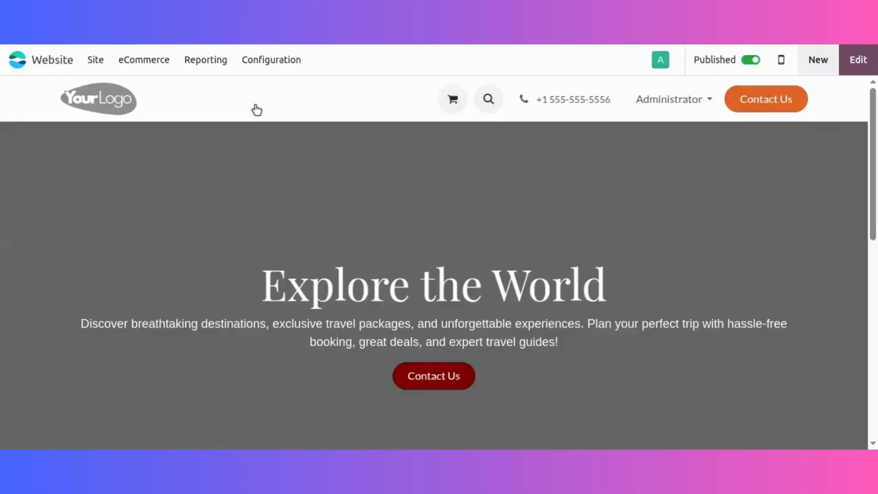
scroll(375, 214, down, 10)
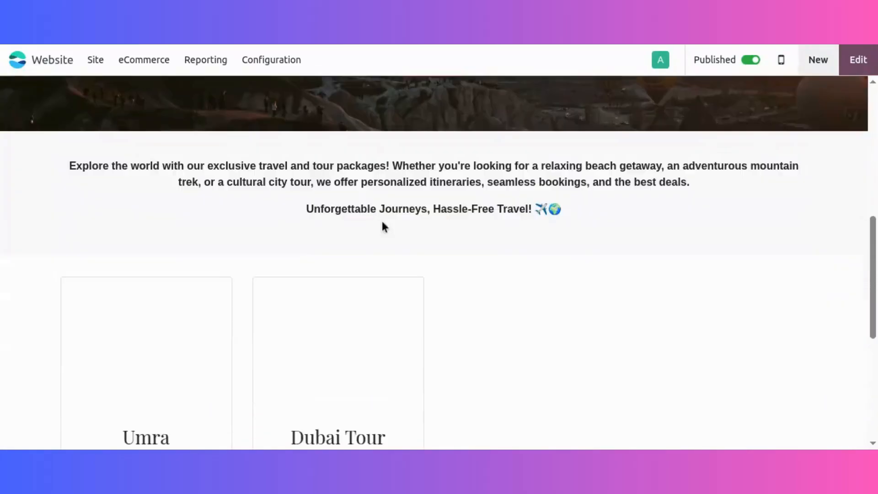
scroll(348, 260, up, 1)
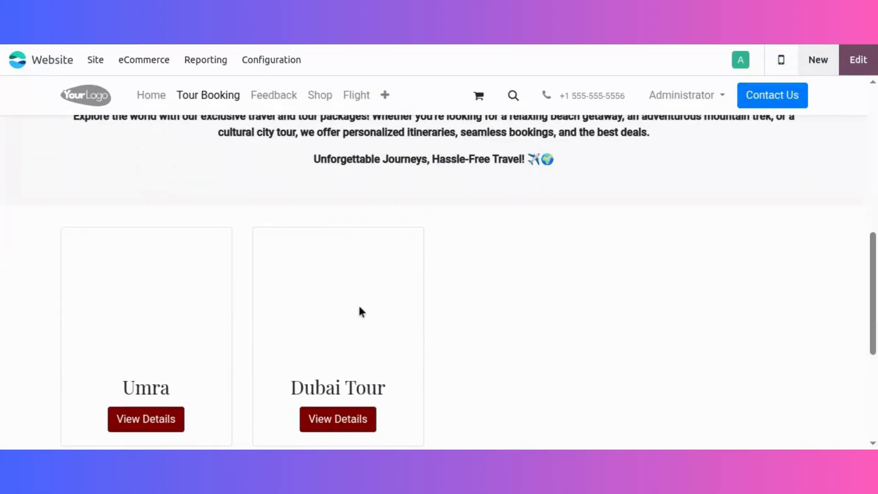
scroll(359, 306, down, 3)
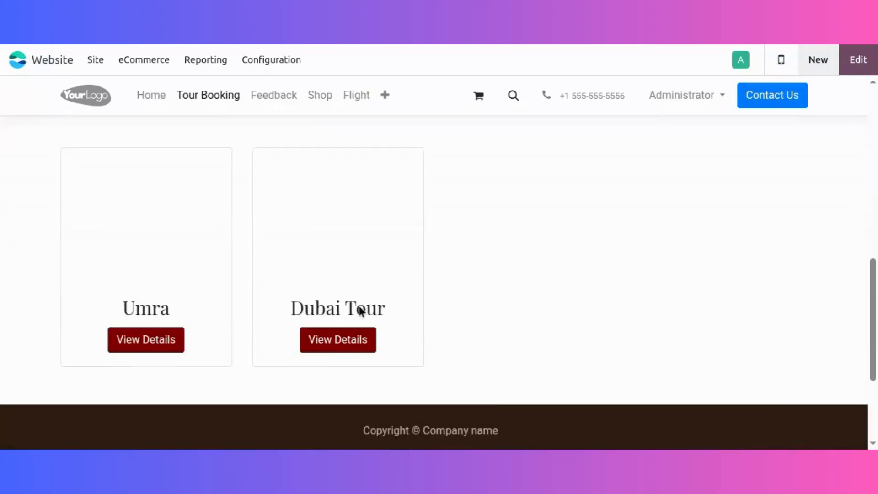
Open the Dubai Tour details on the website and review the trip's country and itinerary.
click(346, 265)
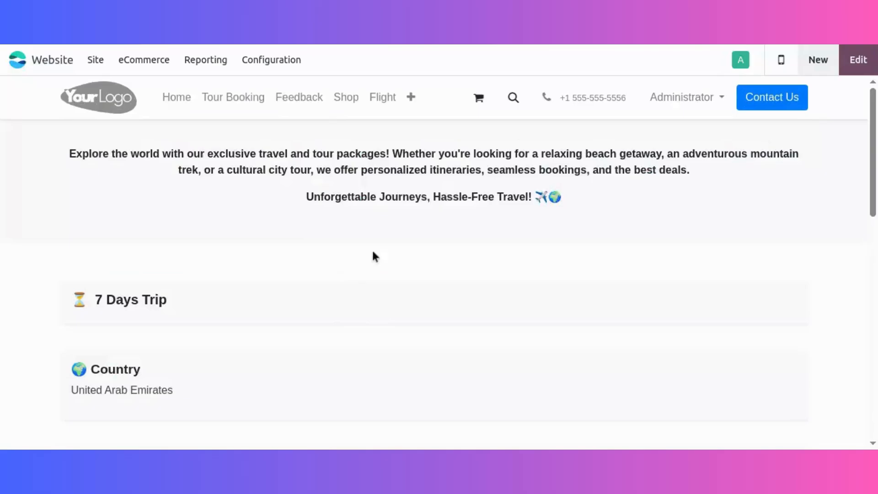
scroll(372, 255, down, 3)
scroll(161, 197, down, 3)
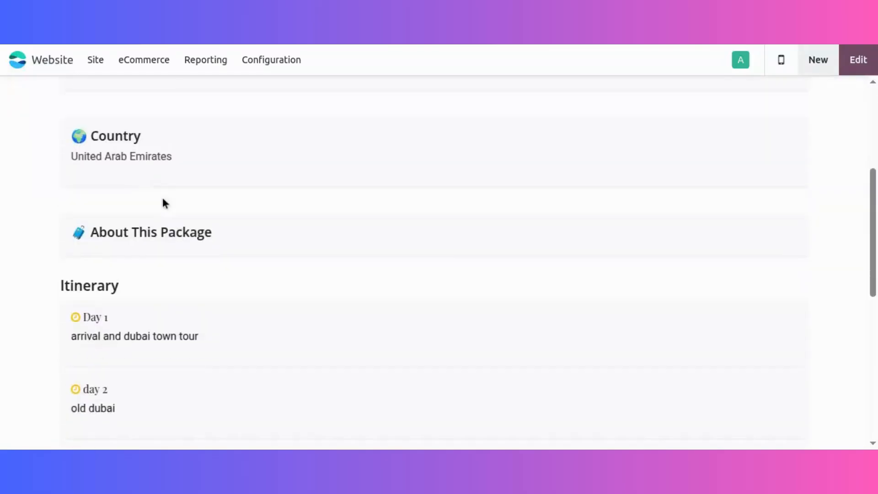
scroll(171, 301, down, 3)
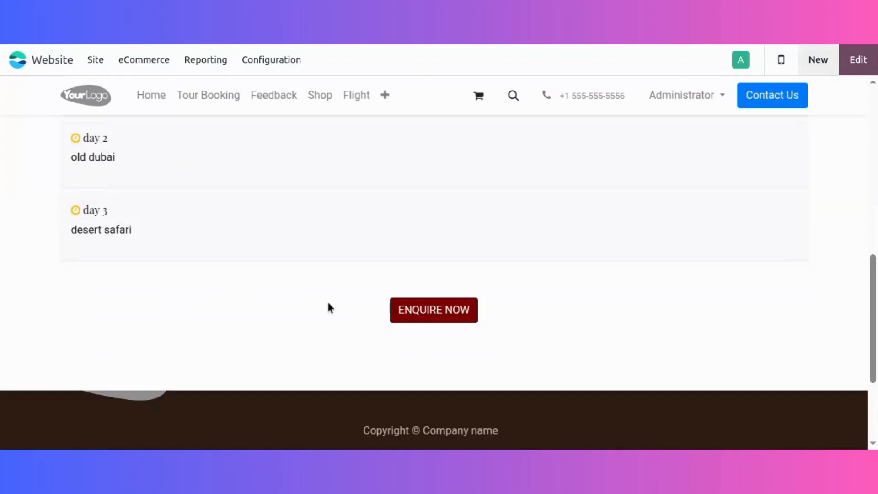
Open the Tour Inquiry form for the Dubai Tour, look through its fields and close it.
scroll(361, 316, up, 2)
click(465, 391)
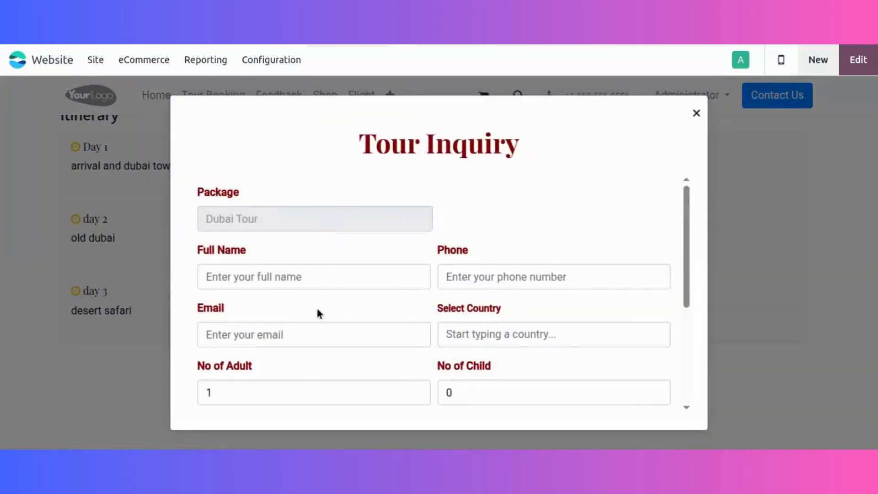
scroll(360, 256, down, 4)
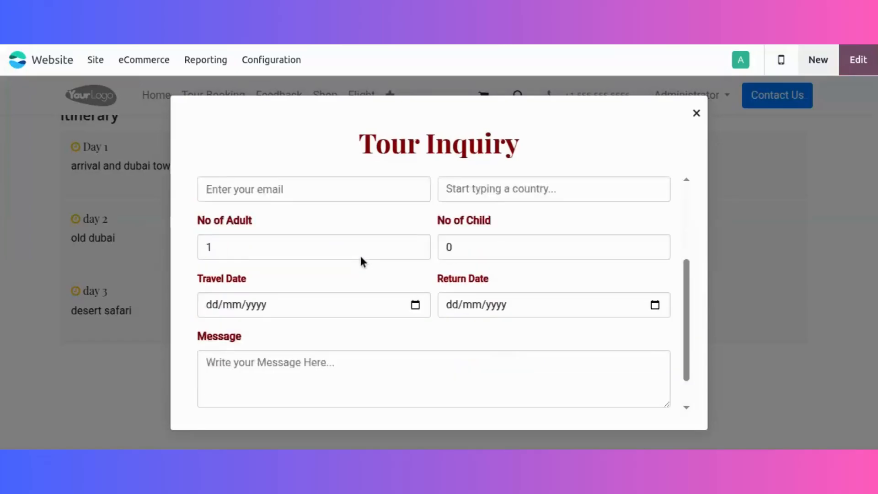
click(696, 114)
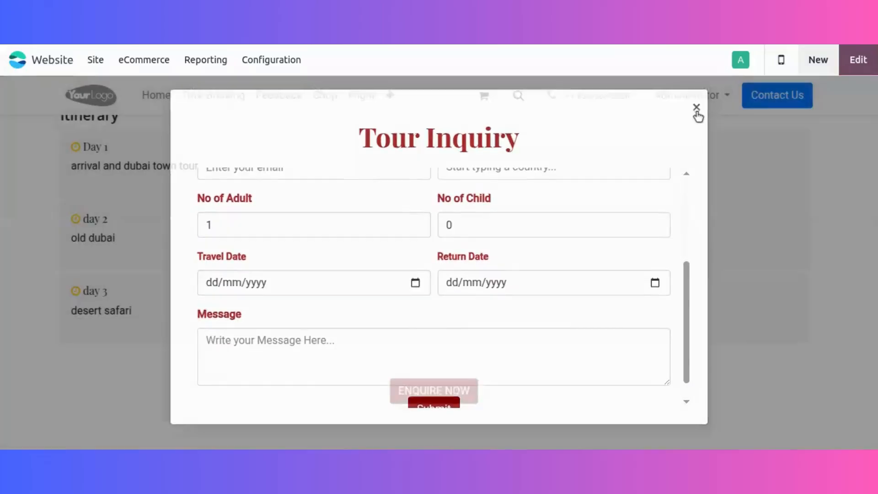
Return to the Tour Booking page and open the Contact Us form from the Explore the World banner.
scroll(268, 229, up, 8)
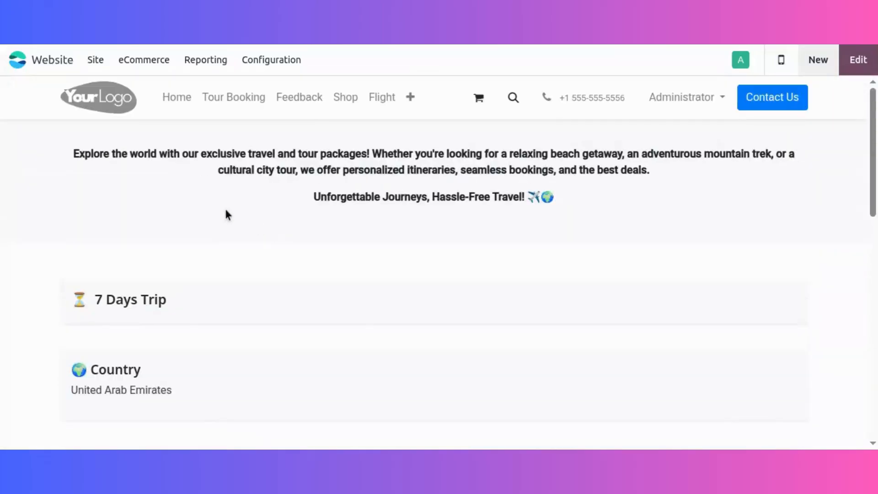
click(255, 104)
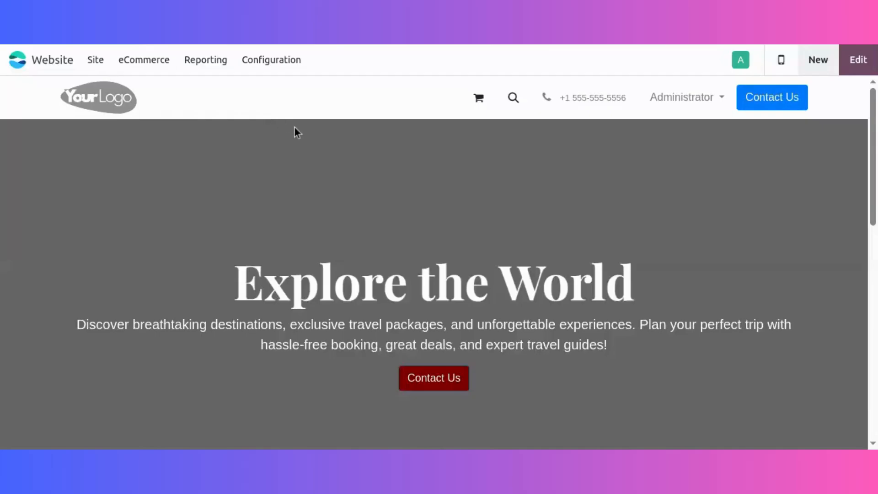
click(434, 378)
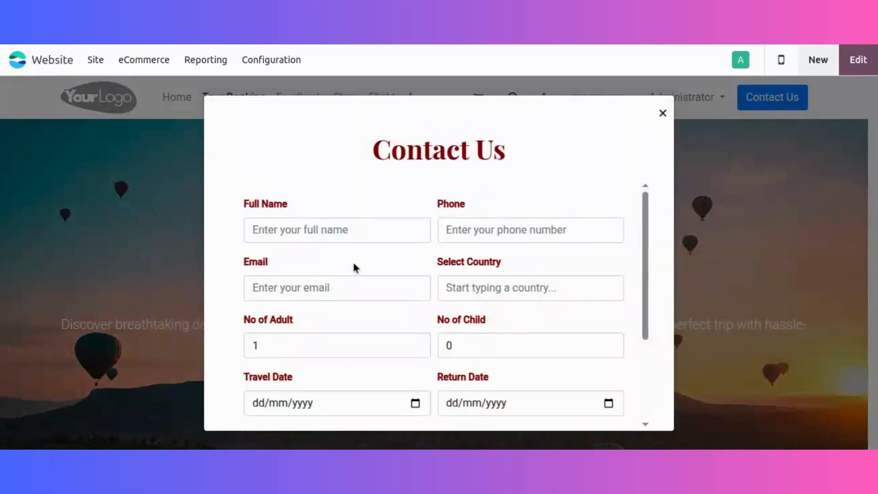
Fill in the customer's full name, phone number and email address in the Contact Us form.
click(342, 235)
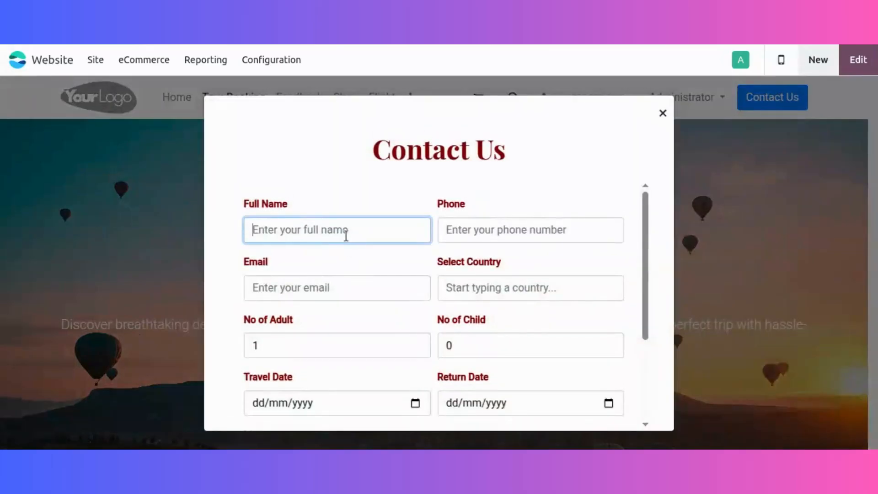
text(Marina)
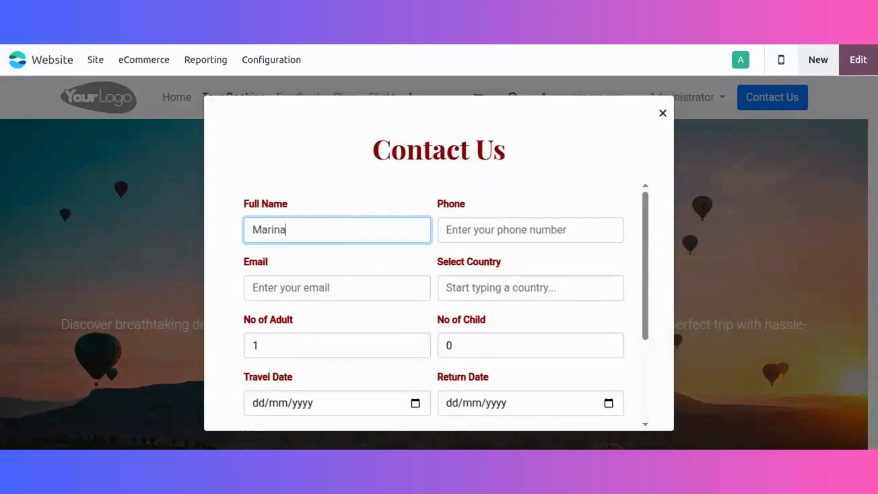
key(Tab)
text(58393833)
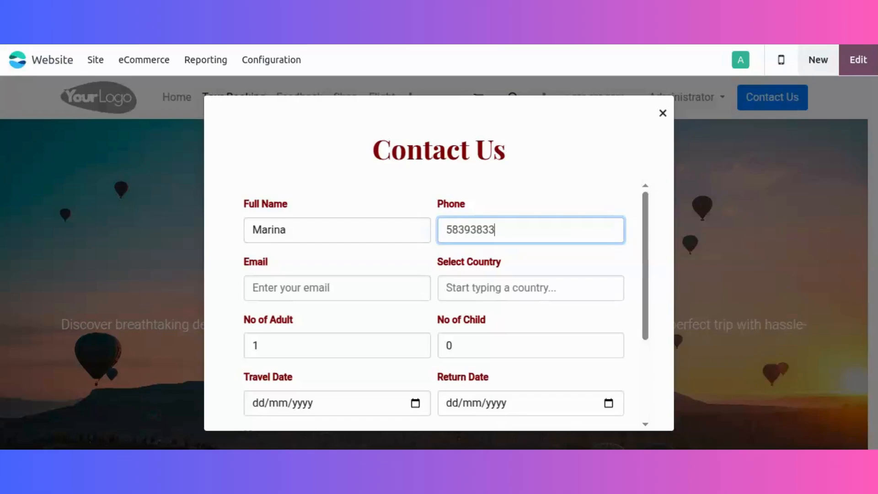
key(Tab)
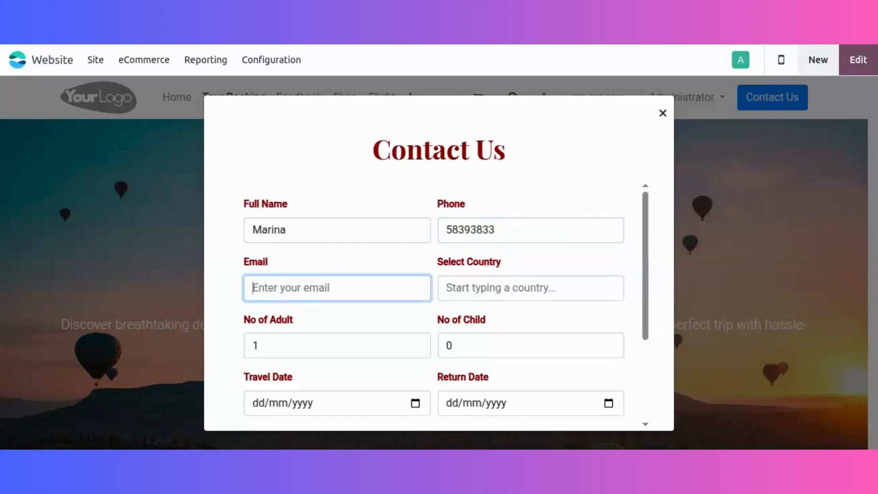
text(ma)
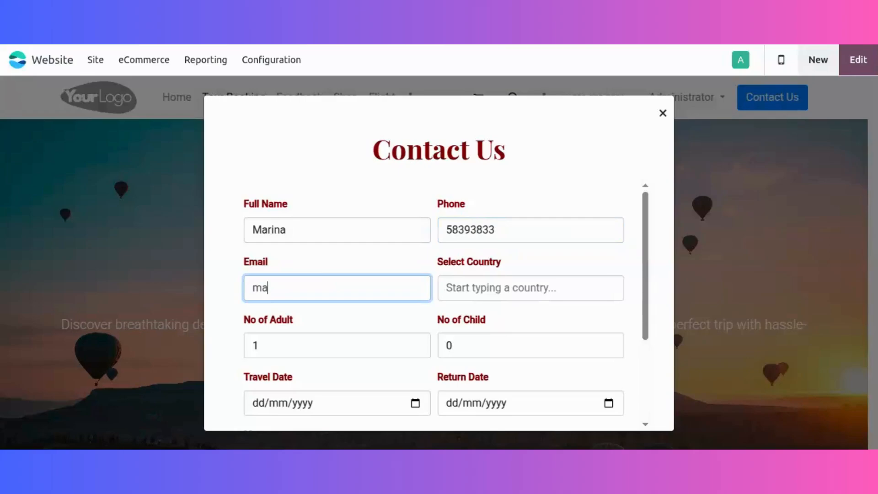
text(inrina@demo.com)
key(Tab)
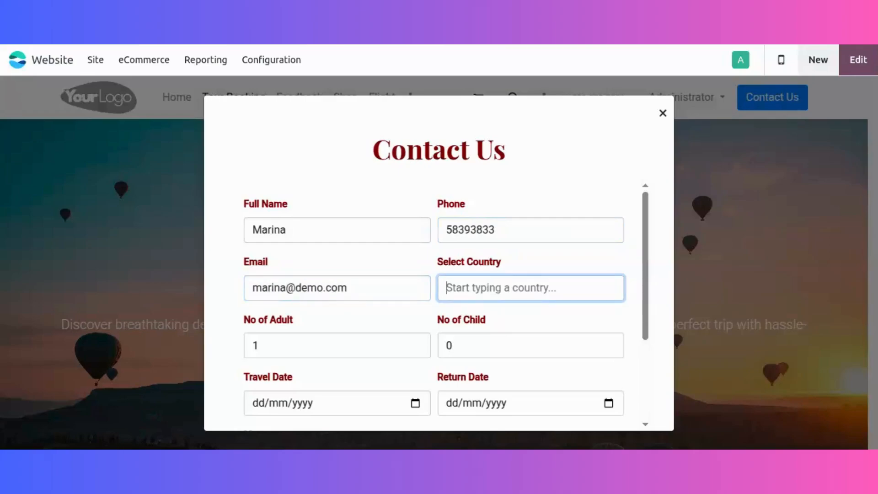
Select India as the country and set the number of adults to 2.
text(India)
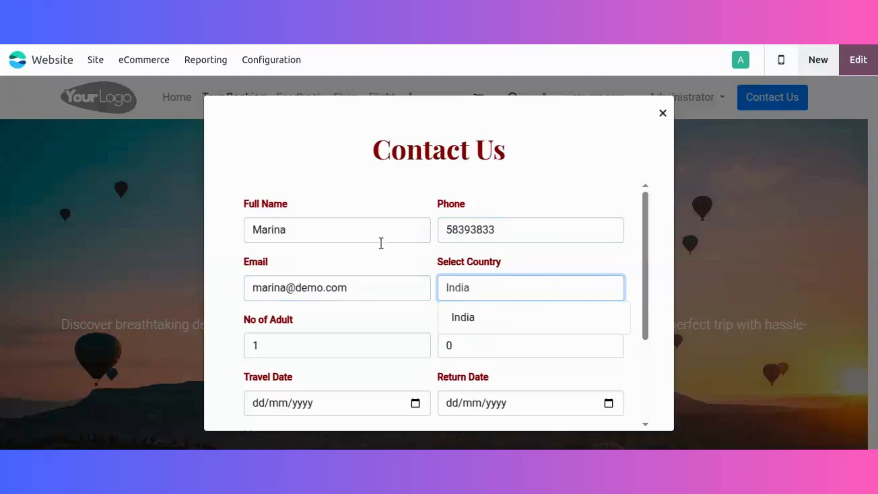
click(466, 314)
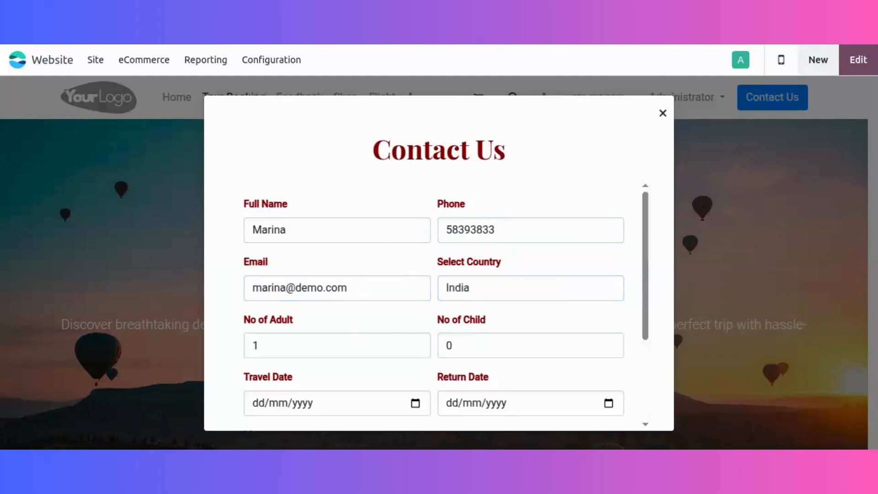
click(416, 343)
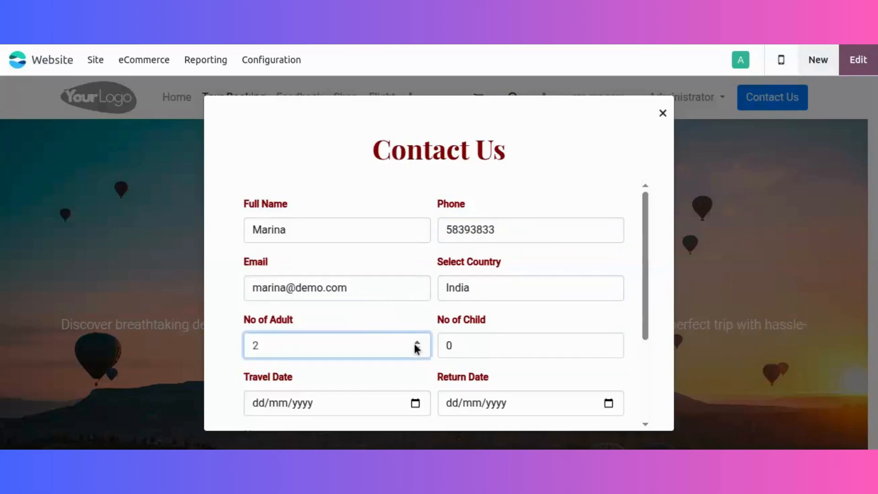
Set the travel date to 26/06/2025 and the return date to 17/07/2025 in the Contact Us form.
scroll(360, 320, down, 3)
click(415, 269)
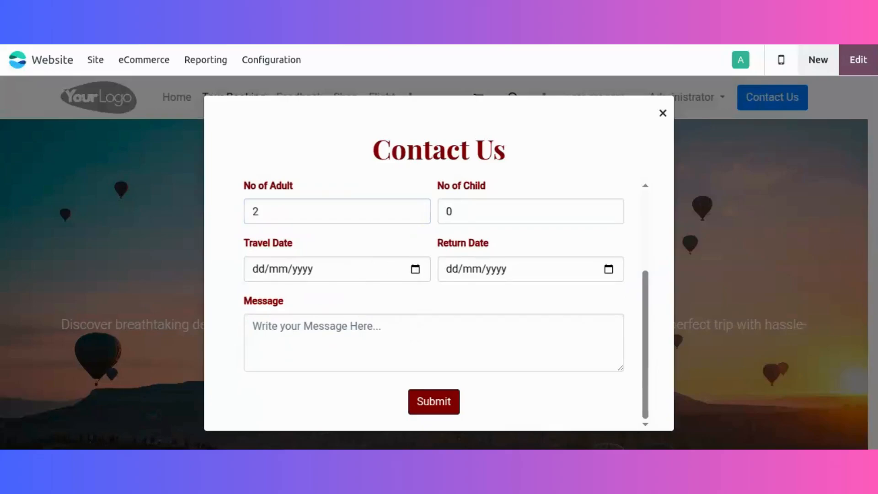
click(363, 206)
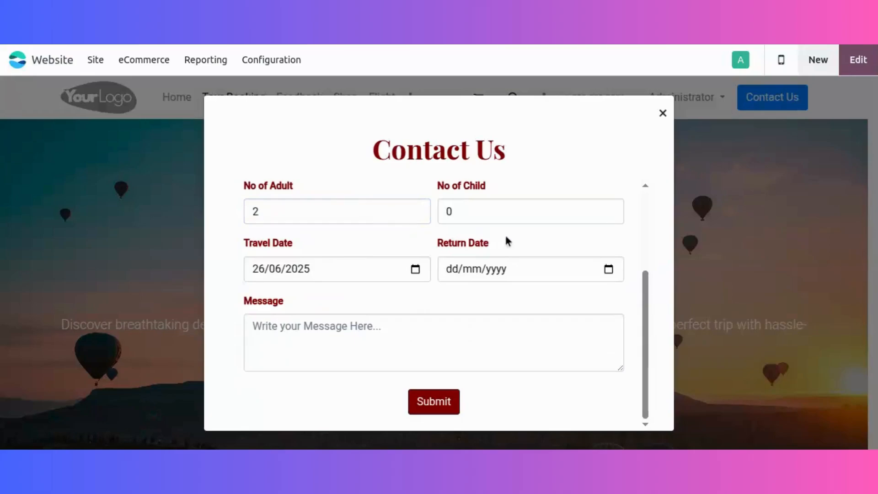
click(615, 270)
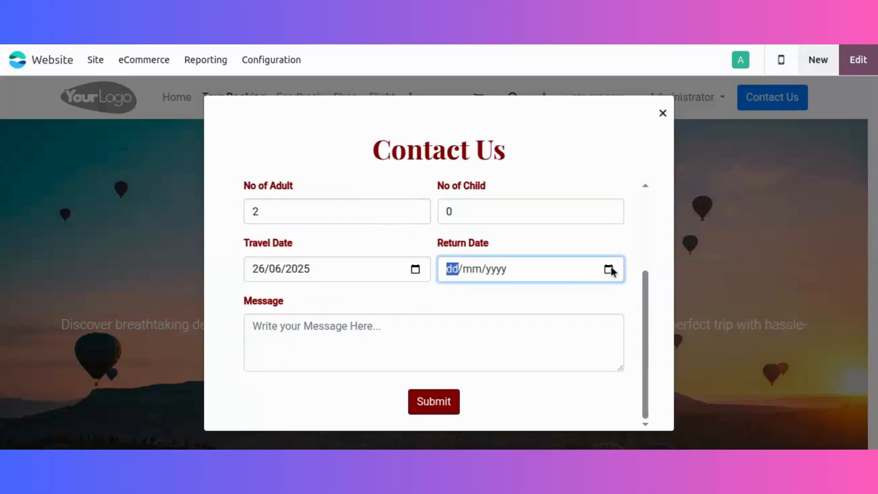
click(610, 270)
click(611, 270)
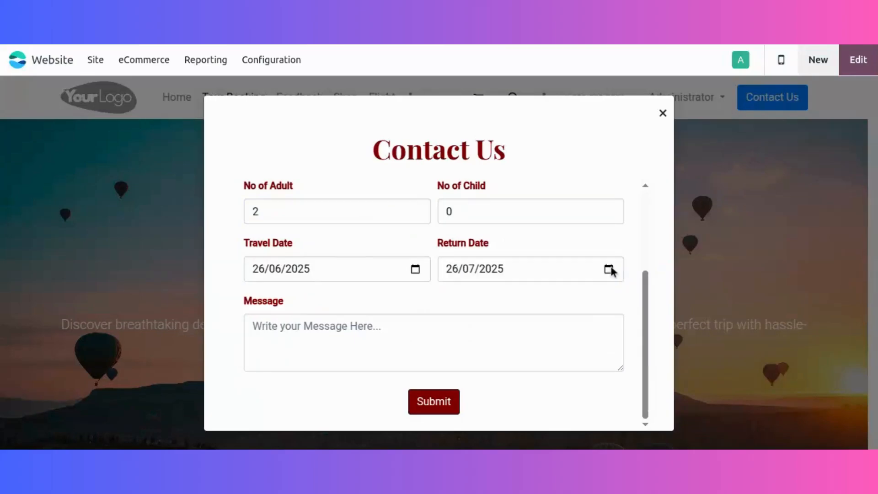
click(557, 189)
Enter the message "Planing a vacation", submit the inquiry and dismiss the confirmation.
click(381, 328)
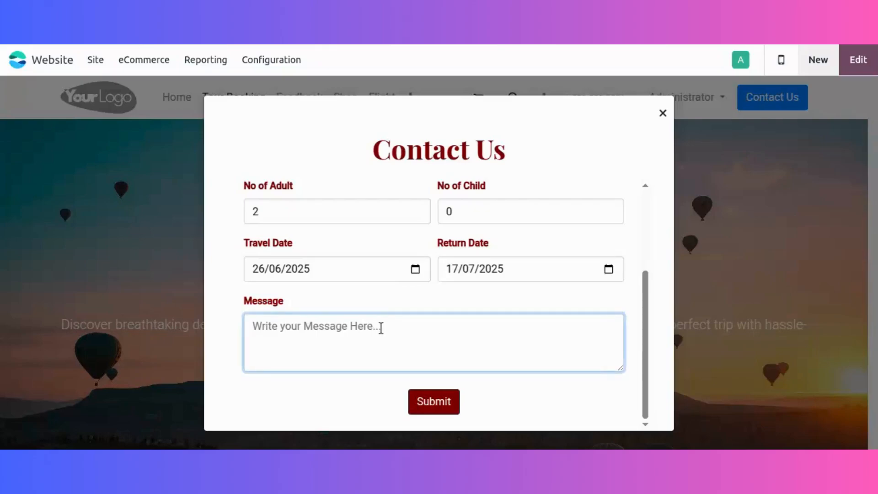
text(Planin)
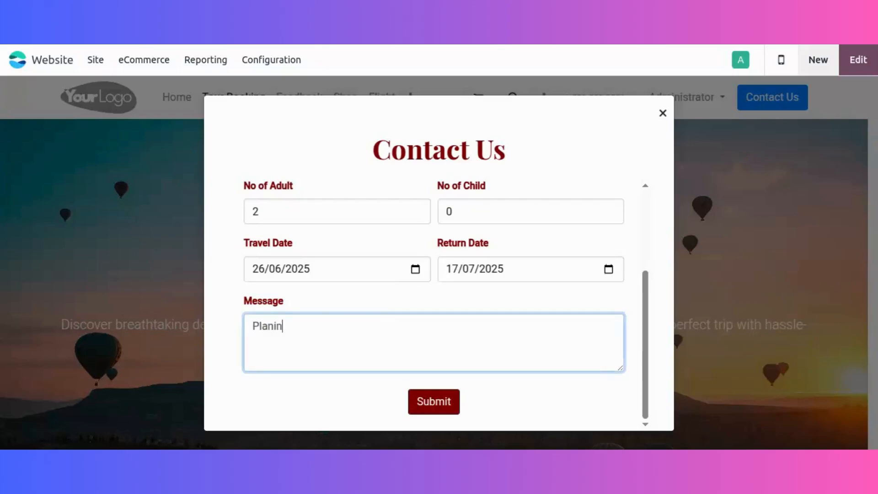
text(g a vacation)
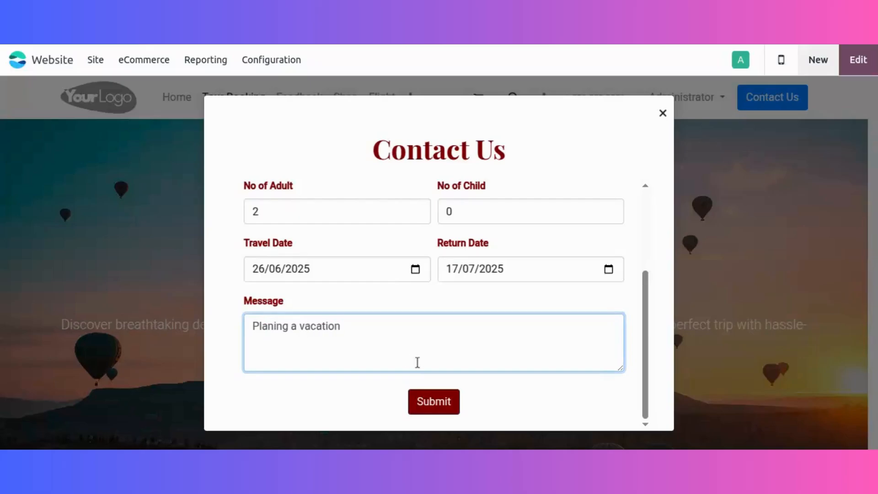
click(416, 404)
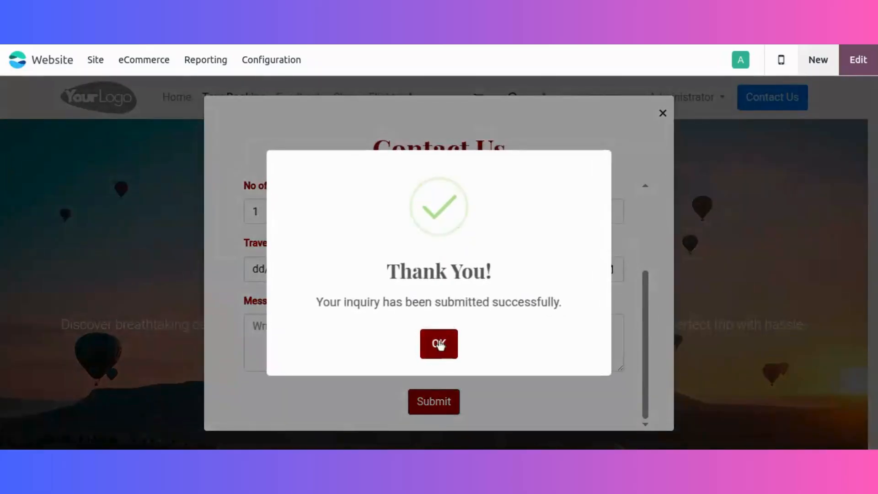
click(439, 344)
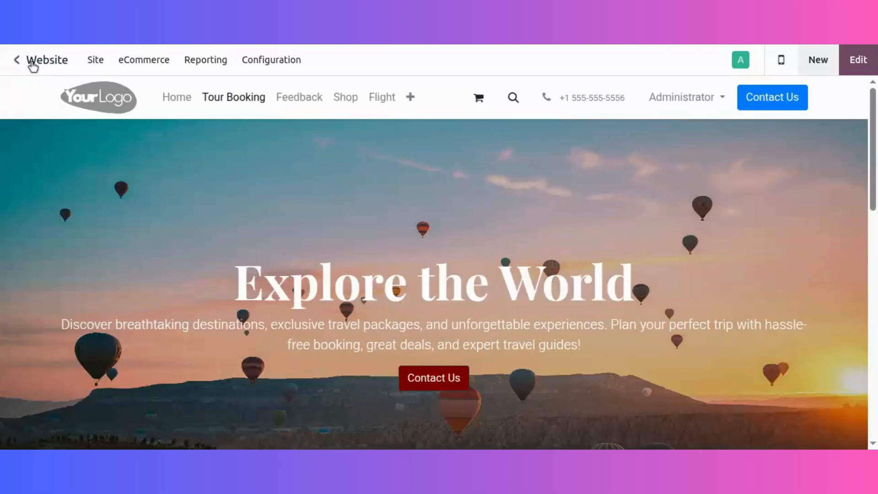
Switch to the CRM app and open the lead of the website inquiry from the Leads list.
click(32, 64)
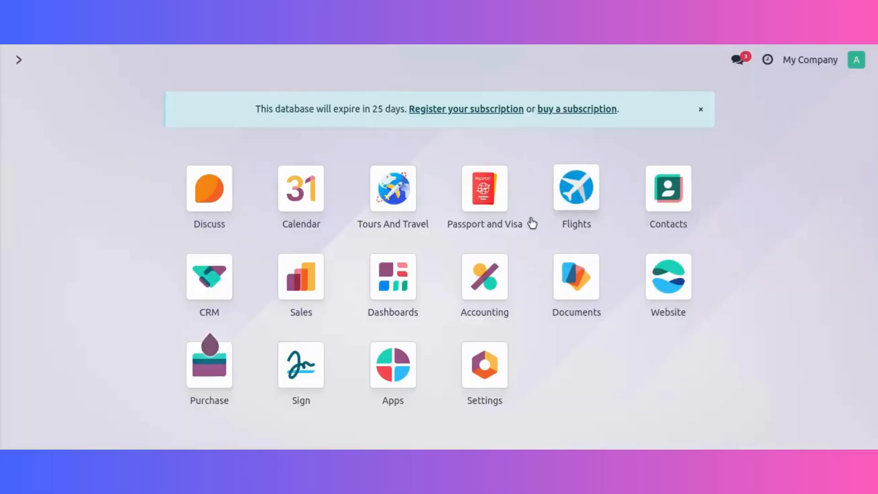
click(202, 274)
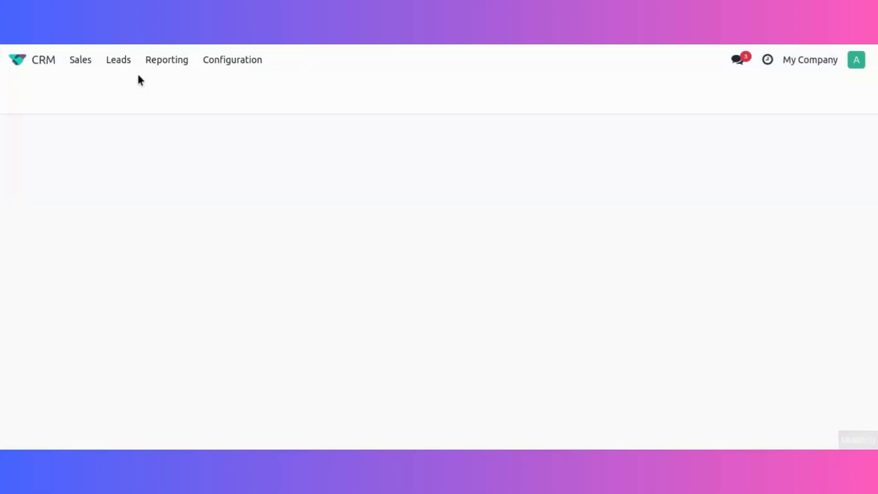
click(121, 64)
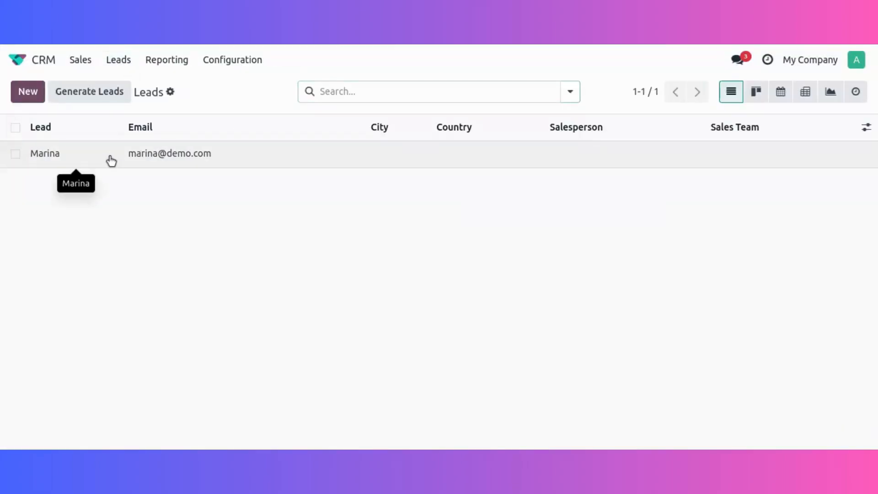
click(111, 161)
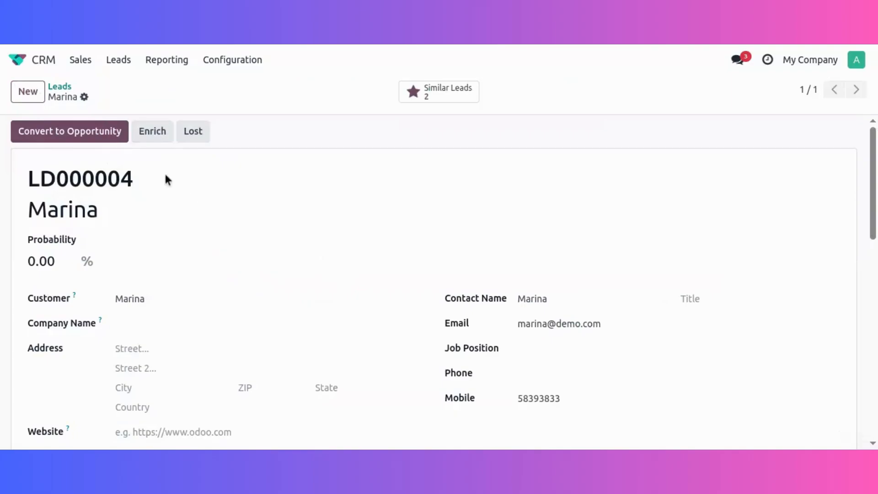
Convert the lead to an opportunity with the option to create a new customer.
click(94, 143)
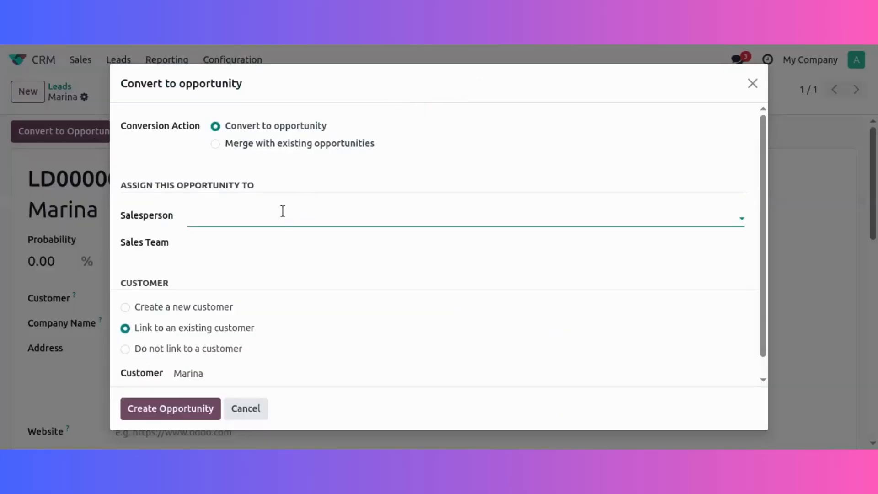
click(182, 309)
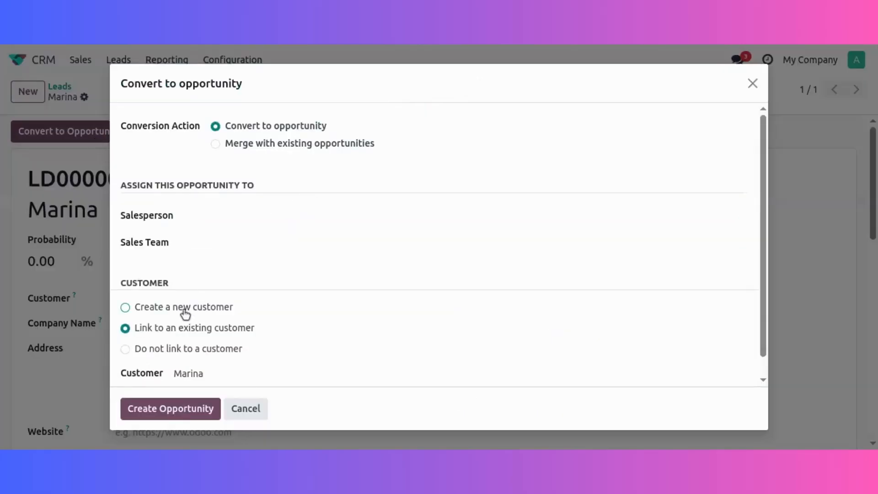
click(192, 410)
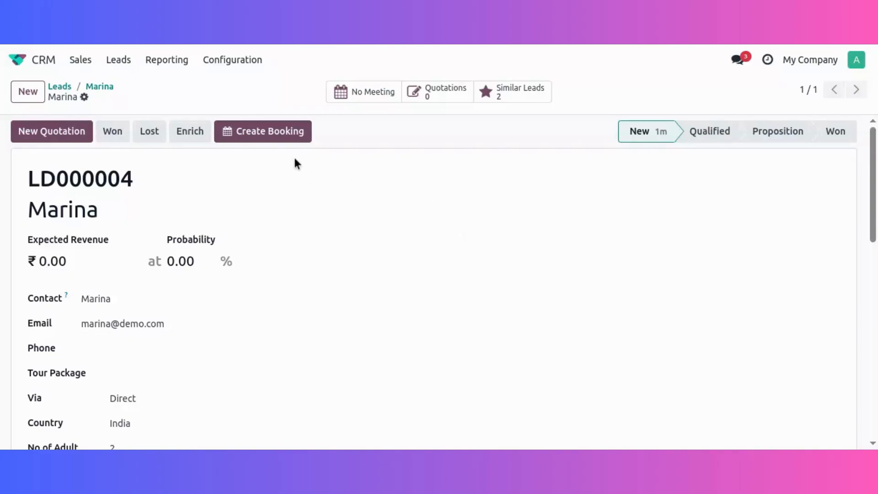
Assign a salesperson to the opportunity and create a tour booking from it.
click(288, 142)
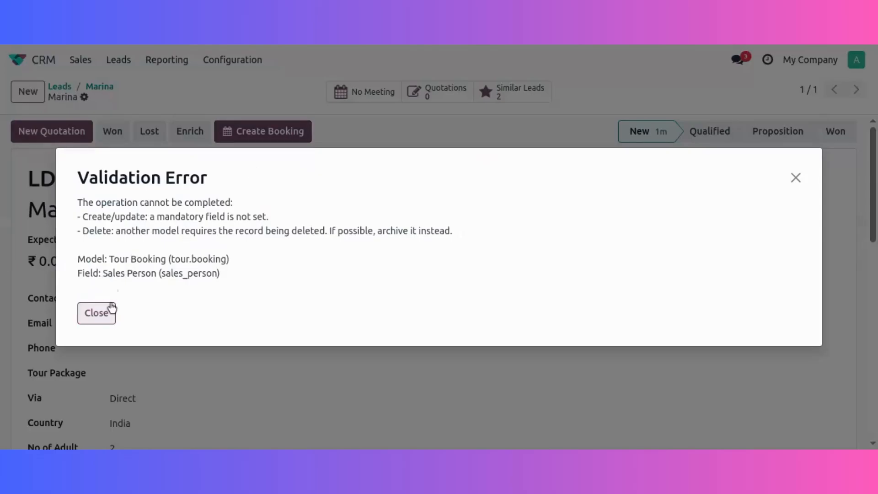
click(110, 307)
scroll(110, 304, down, 5)
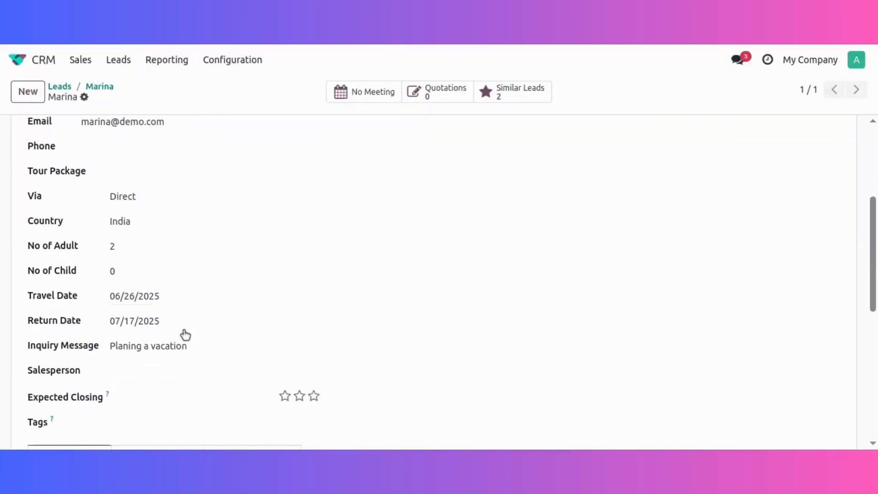
click(192, 370)
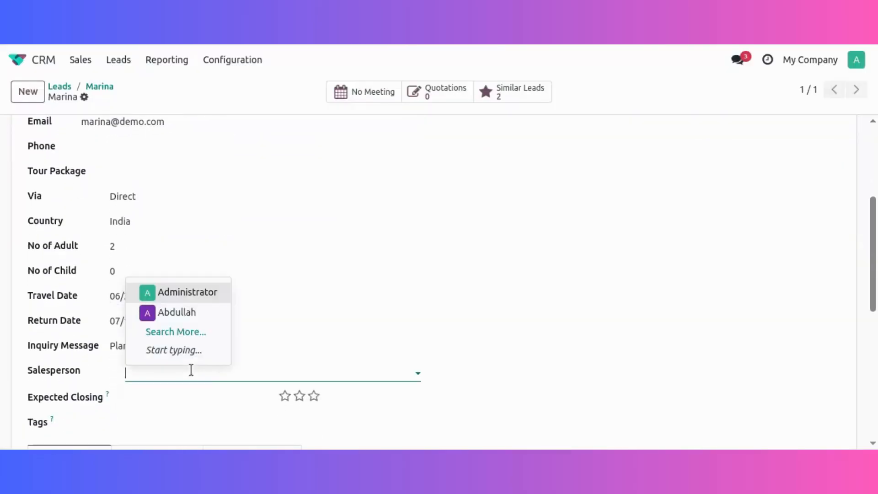
click(192, 312)
scroll(253, 208, up, 5)
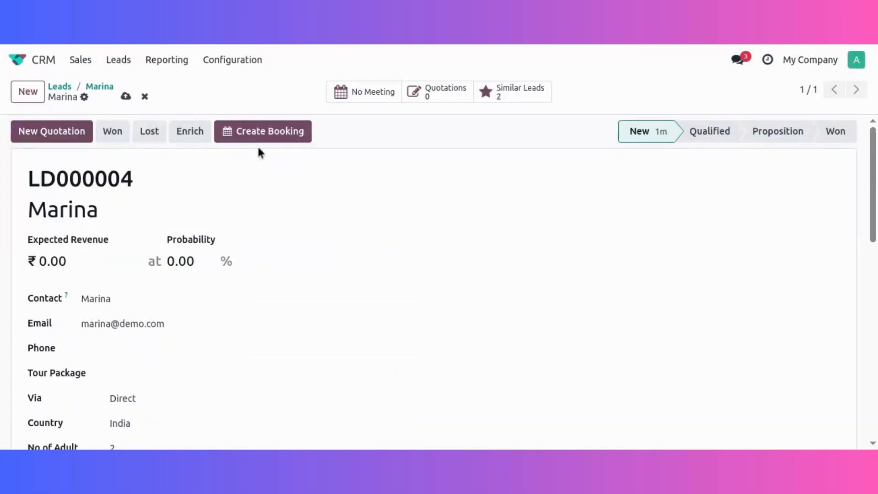
click(265, 132)
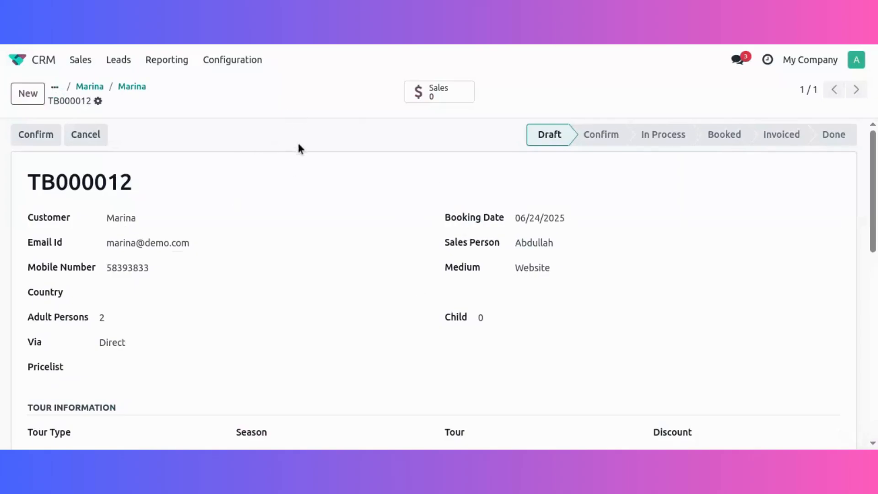
Switch to the Tours And Travel app and open the inquiry customer's new draft booking from the Tour Booking list.
drag(145, 184, 41, 186)
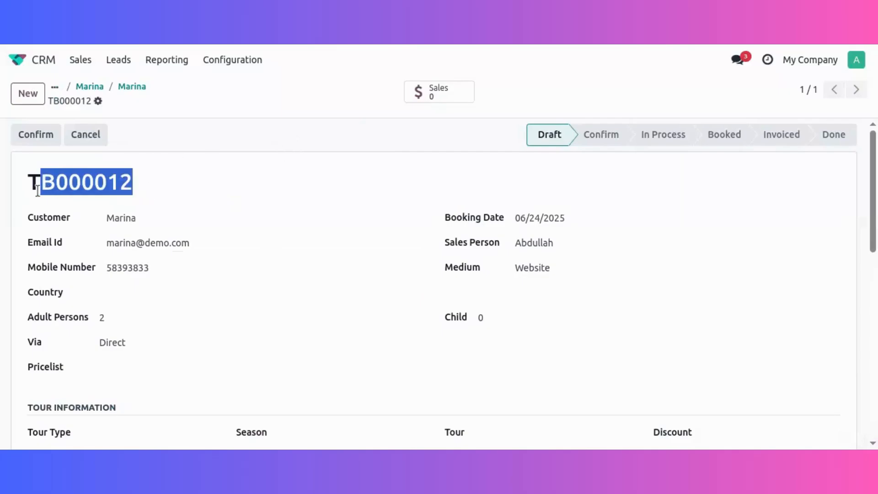
click(134, 130)
click(41, 62)
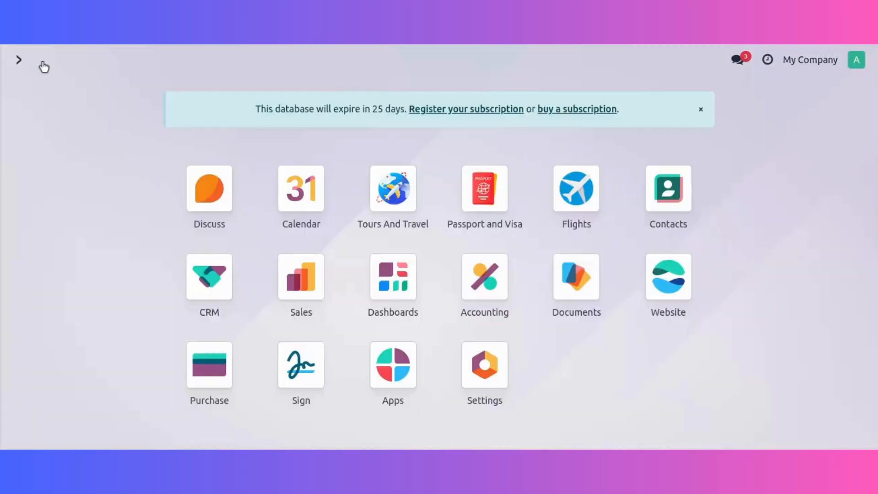
click(392, 200)
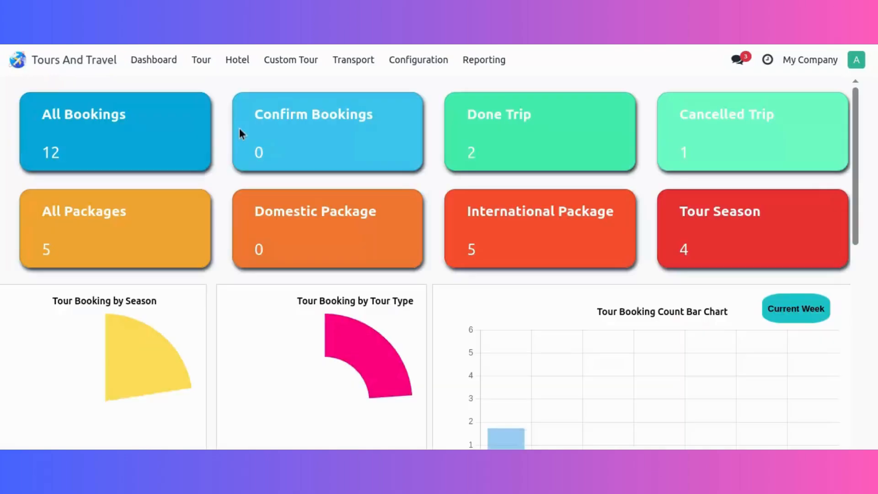
click(201, 63)
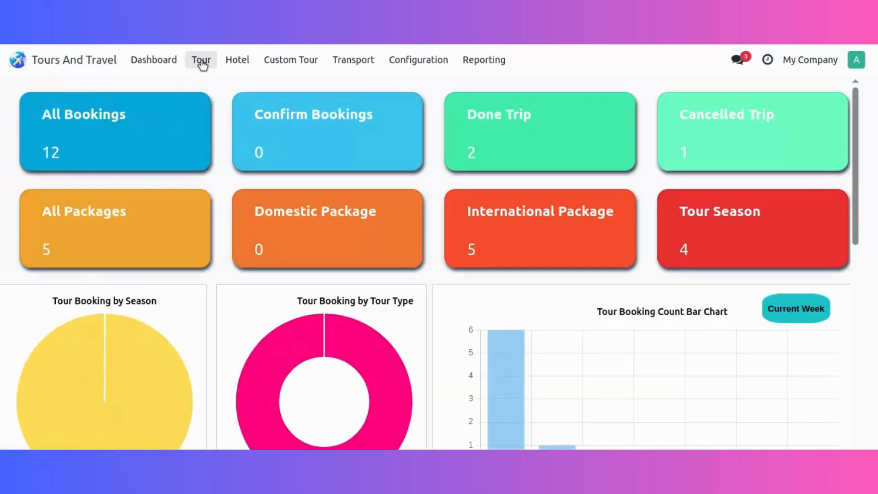
click(213, 105)
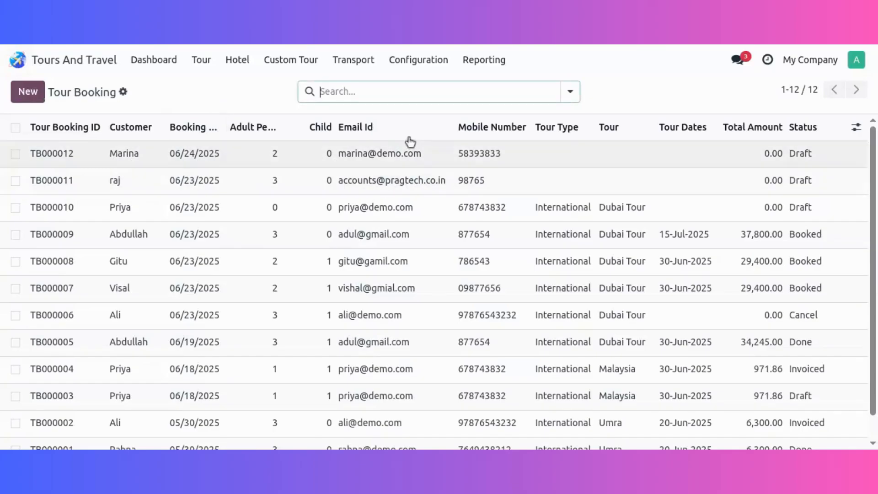
click(87, 161)
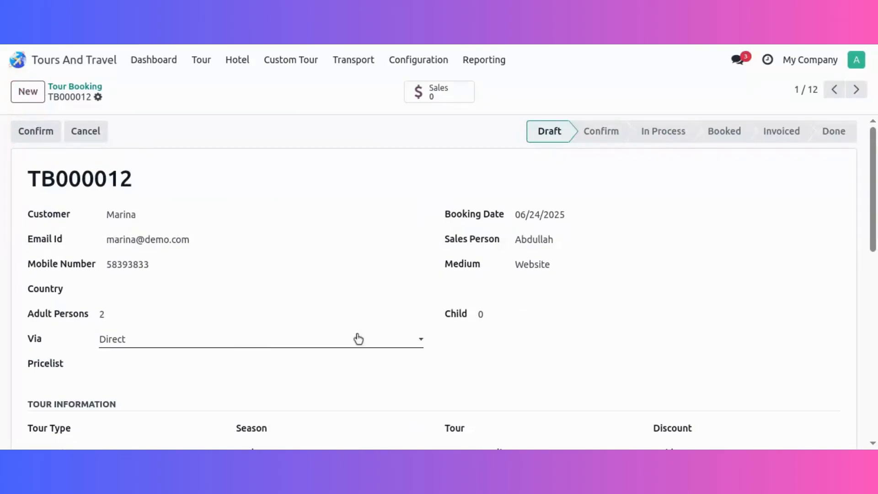
Look over the booking form and set the booking's country to India.
scroll(347, 349, down, 3)
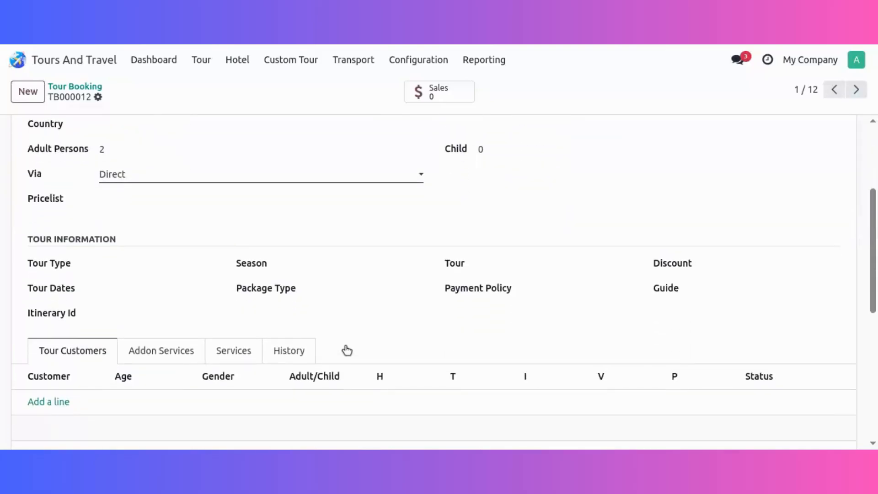
scroll(271, 220, up, 3)
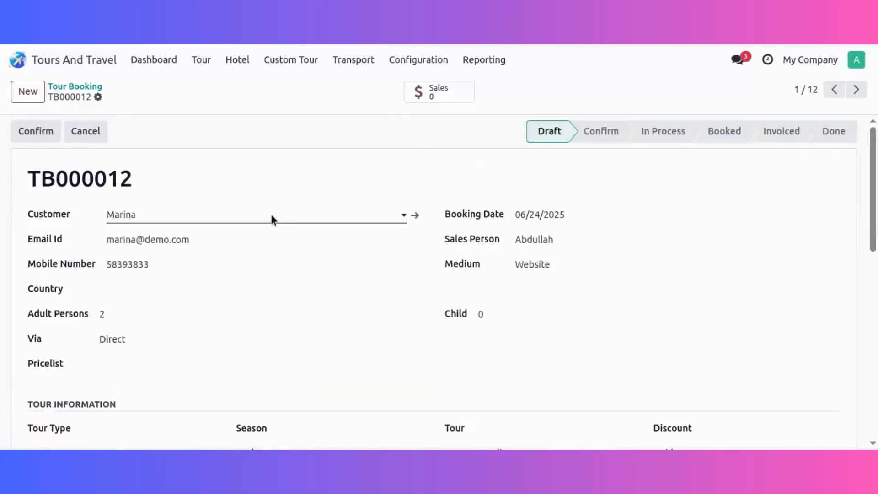
click(197, 288)
text(ind)
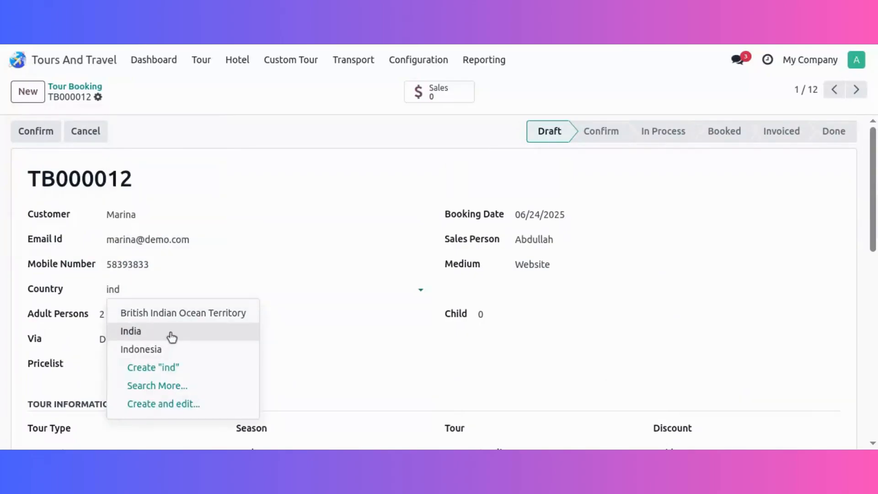
click(171, 331)
Create a pricelist named "test" for the booking and open its record.
scroll(352, 309, down, 3)
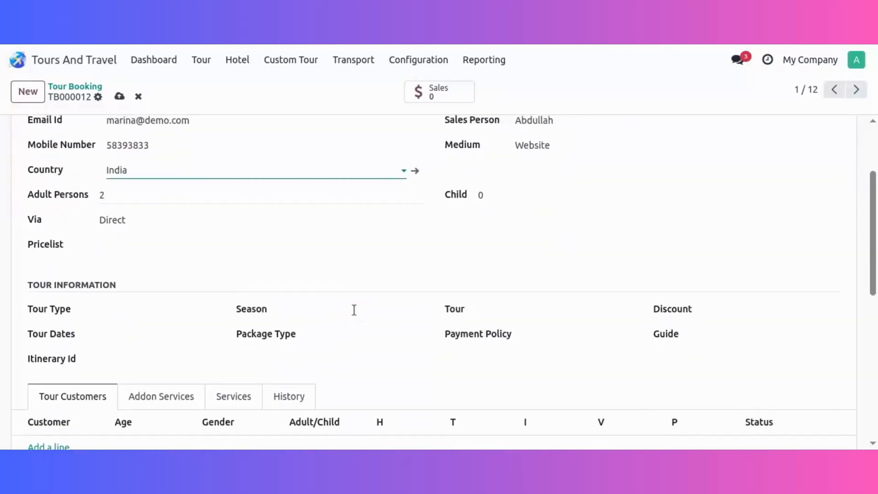
click(208, 224)
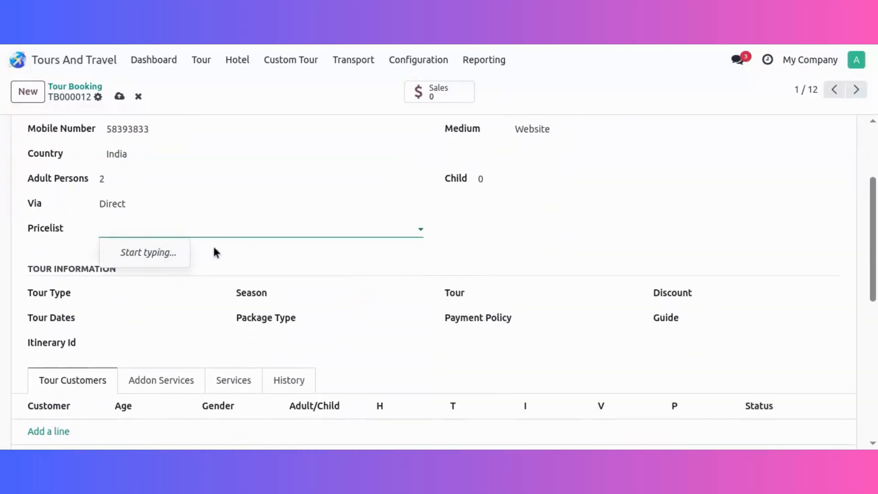
text(test)
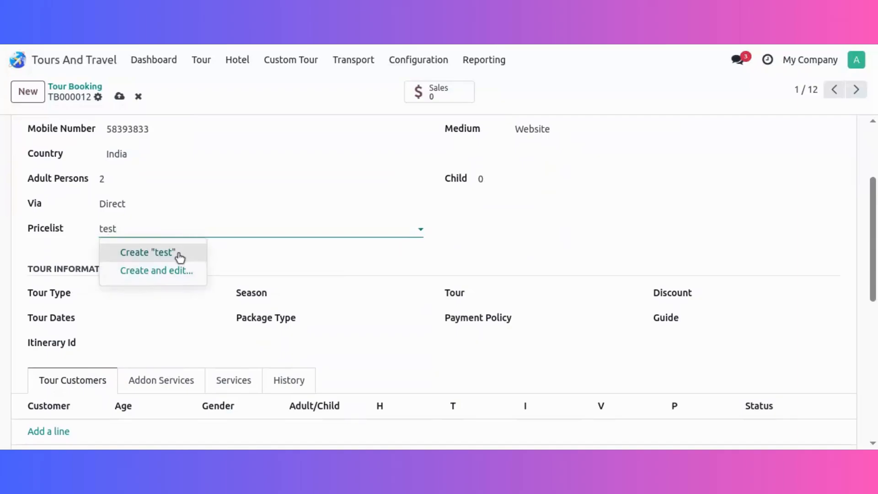
click(180, 256)
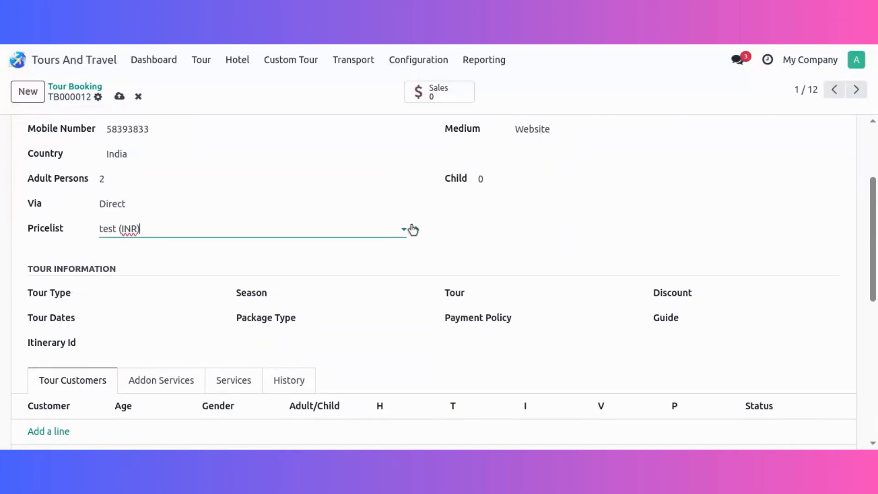
click(414, 229)
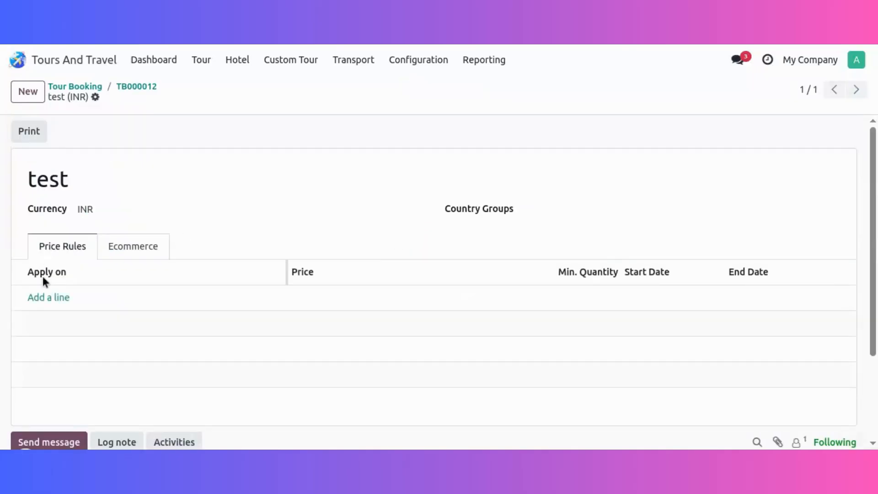
Add a price rule for all products with a fixed price of 0.00, save the pricelist and return to the booking.
click(43, 297)
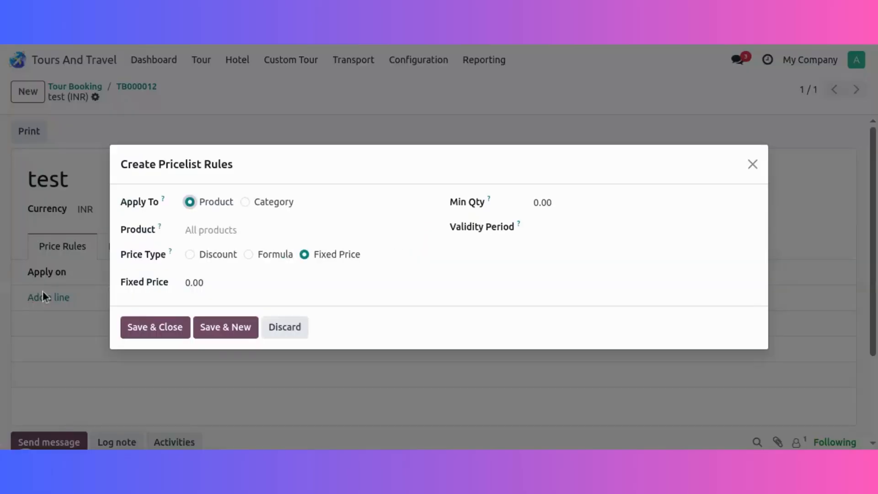
click(154, 330)
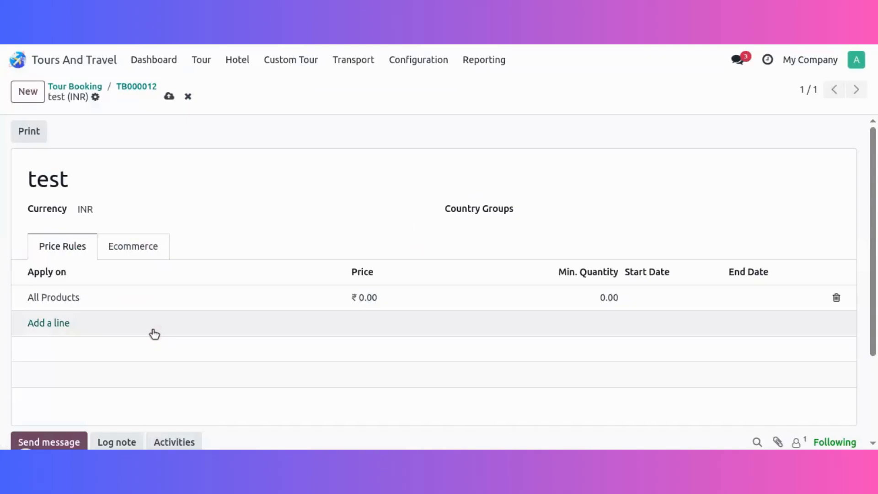
click(170, 97)
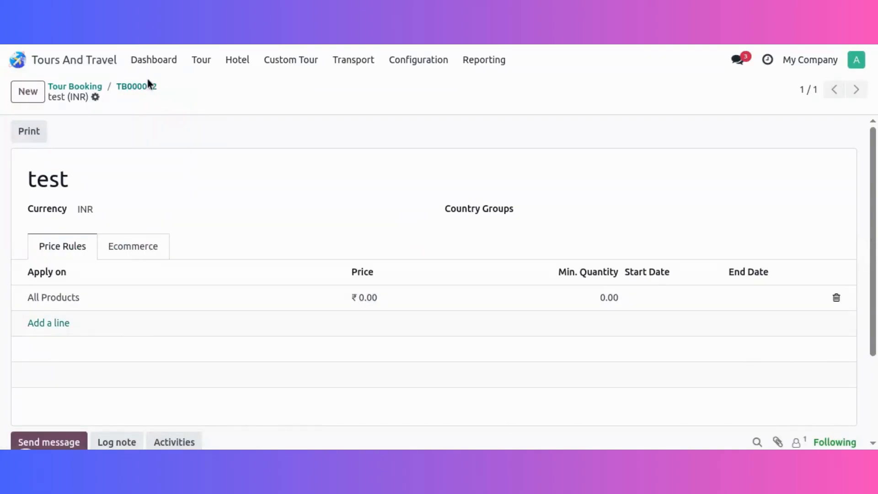
click(151, 91)
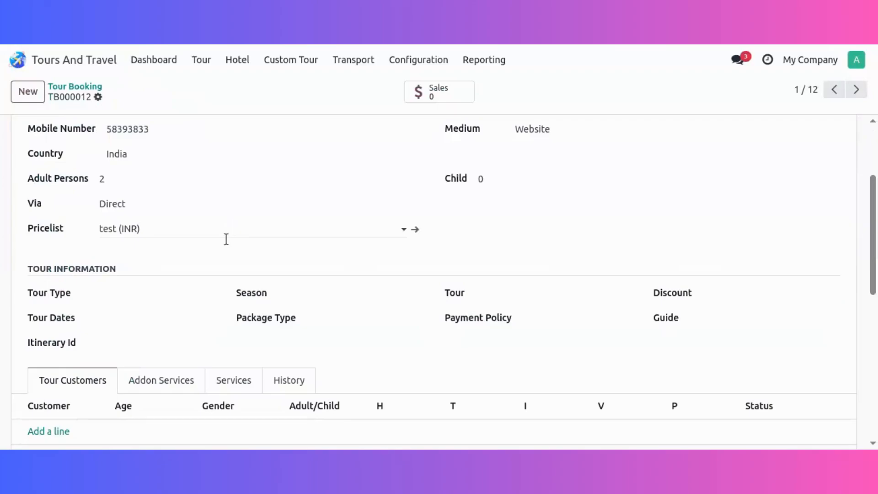
Set the booking's tour type to International, the season to Regular season and the tour to Dubai Tour.
click(156, 298)
click(142, 334)
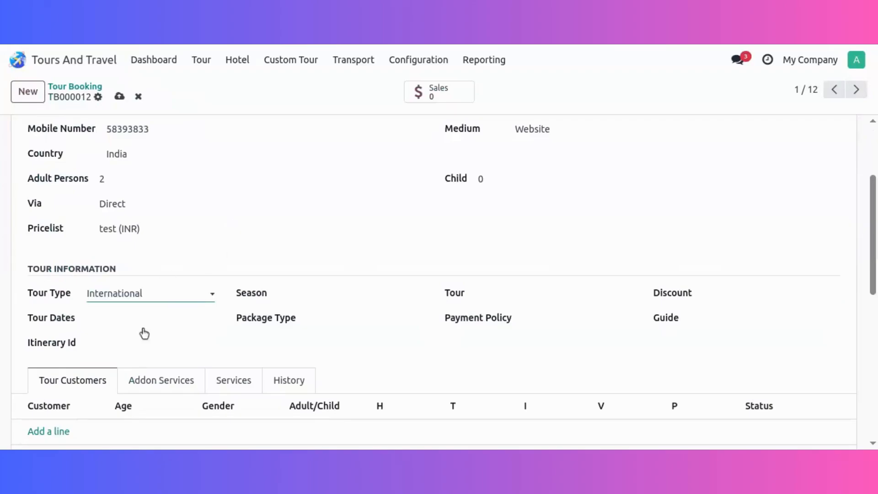
click(372, 287)
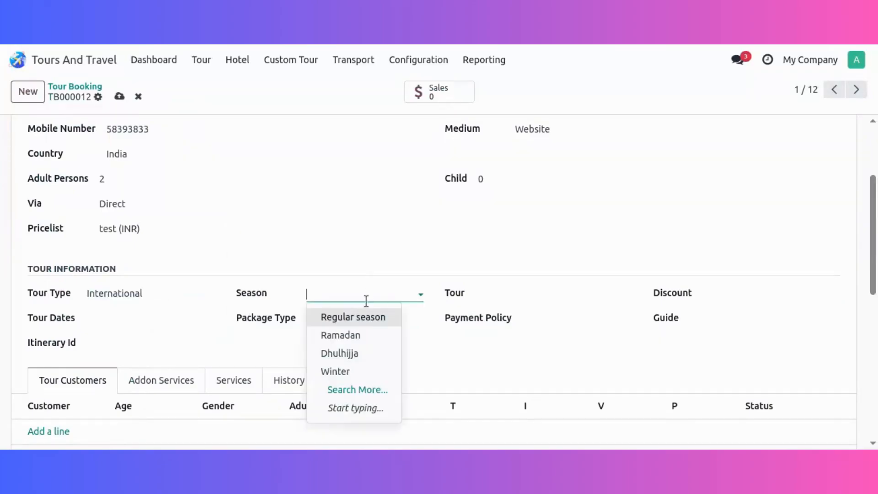
click(371, 318)
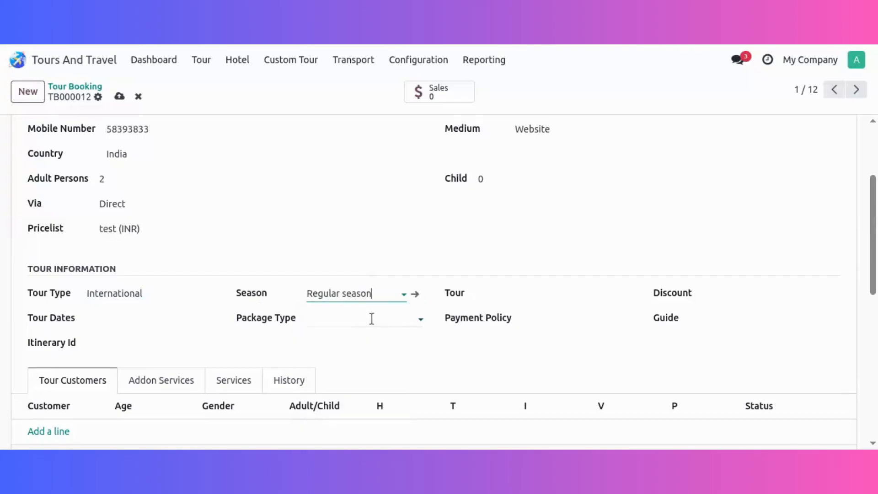
click(556, 295)
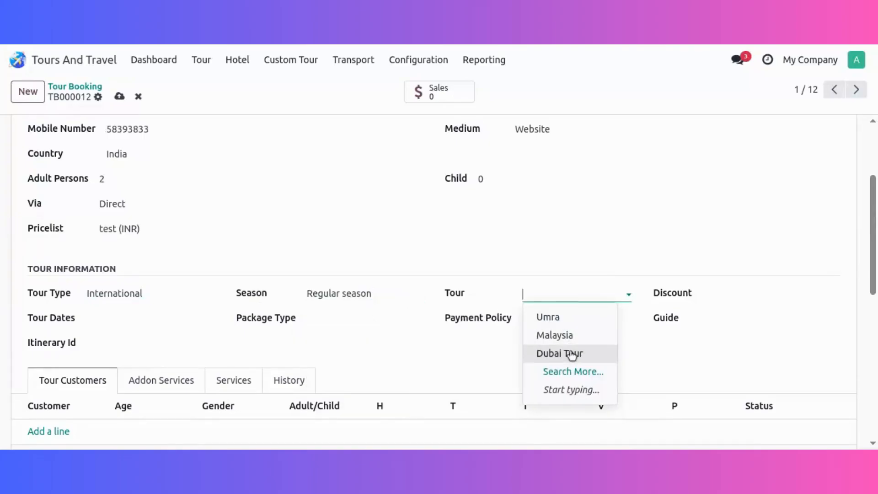
click(567, 353)
Apply the Anniversary discount to the booking.
click(760, 295)
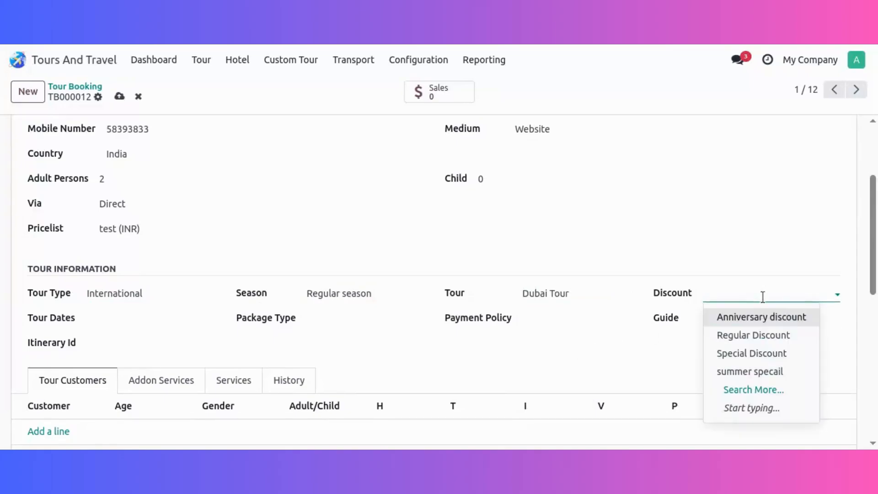
click(760, 371)
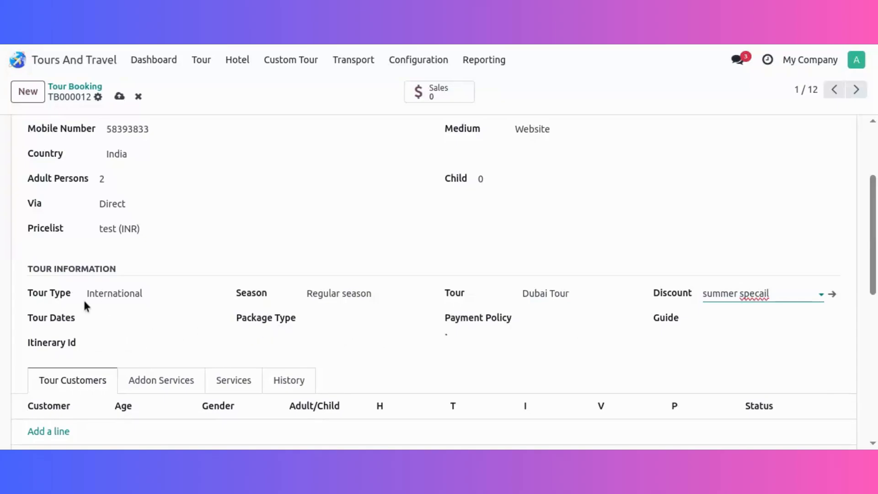
click(803, 294)
key(Escape)
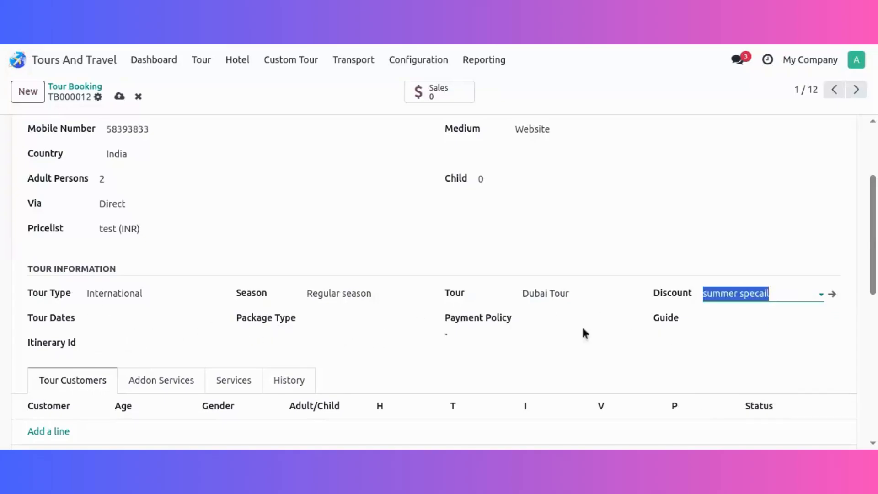
Set the tour date to 15-Jul-2025 and the package type to Budget trip.
click(137, 317)
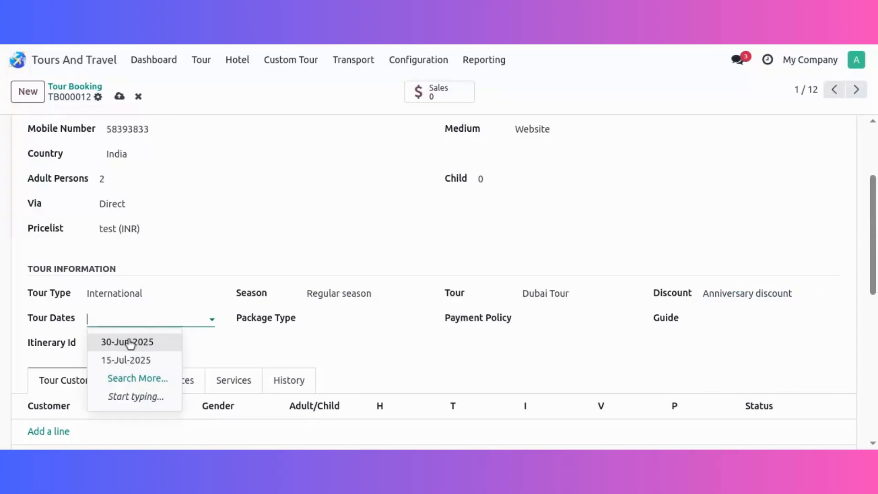
click(131, 343)
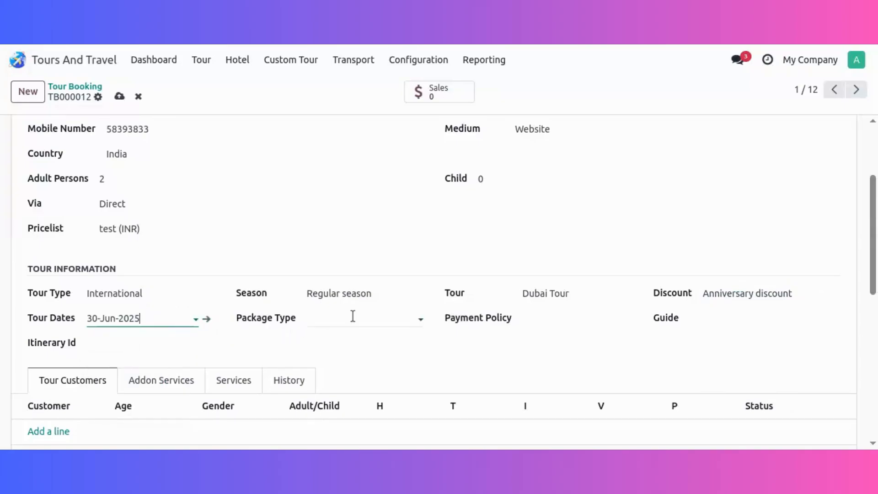
click(153, 319)
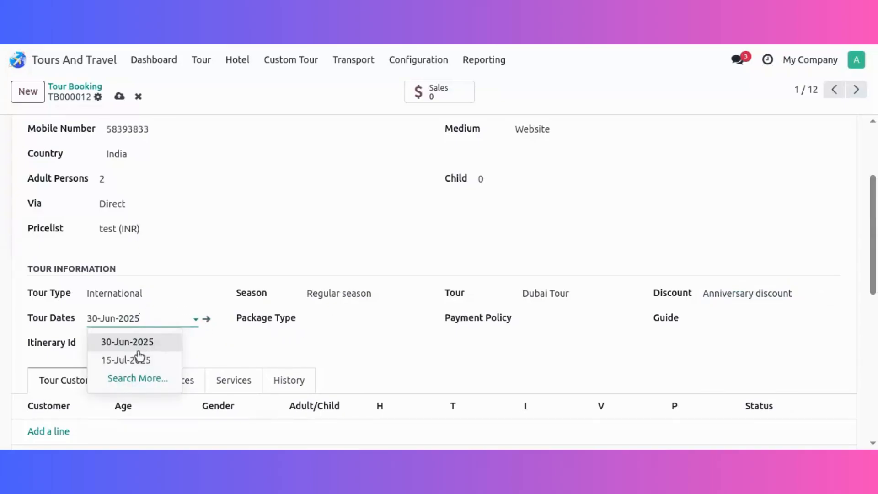
click(139, 350)
click(366, 316)
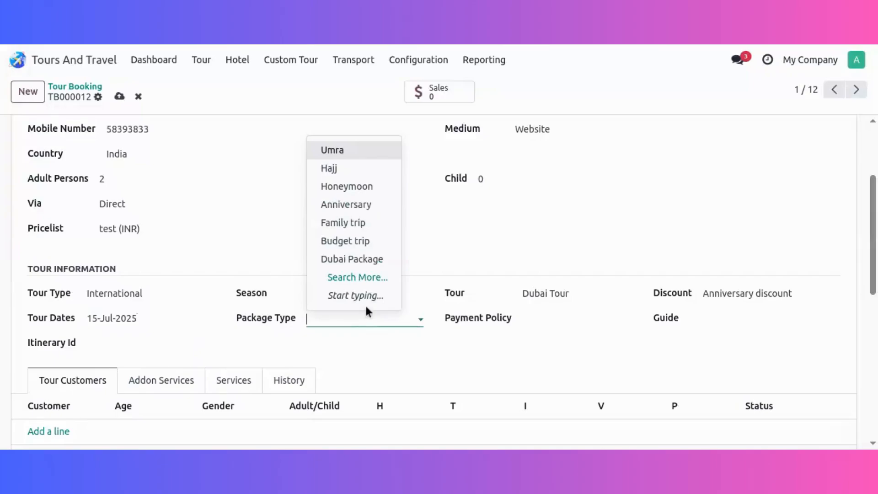
click(351, 240)
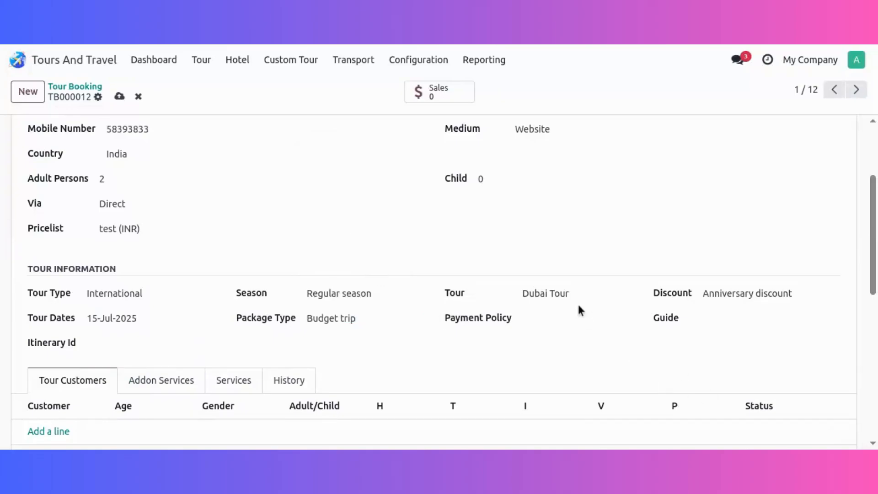
Set the payment policy to 15 Days and assign a guide to the tour.
click(577, 319)
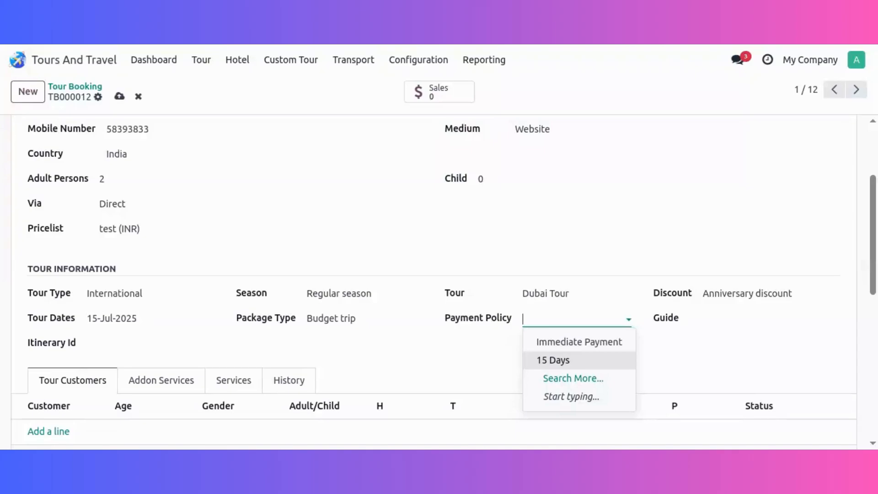
click(574, 360)
click(761, 321)
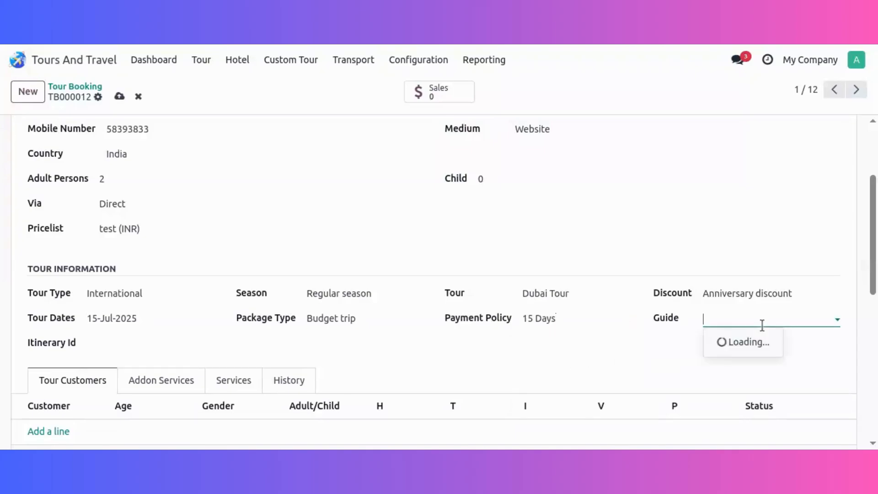
click(749, 343)
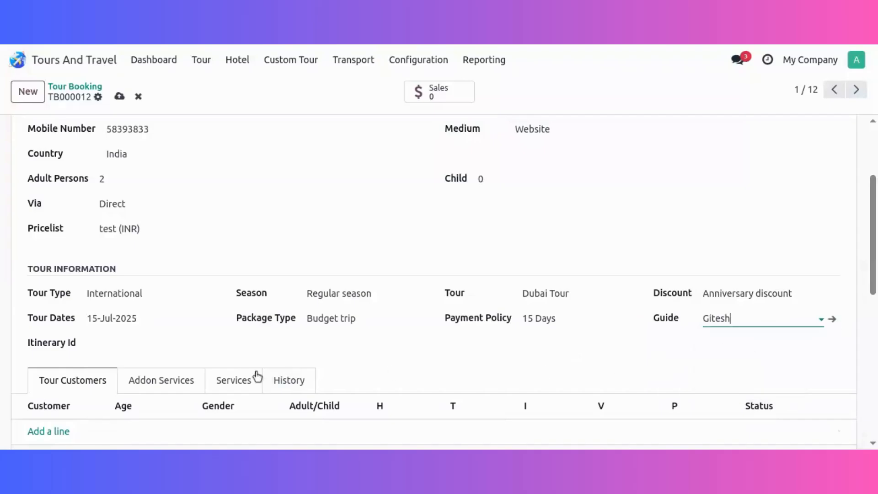
Create a new contact as the first tour customer, with age 24 and gender Female.
scroll(231, 316, down, 5)
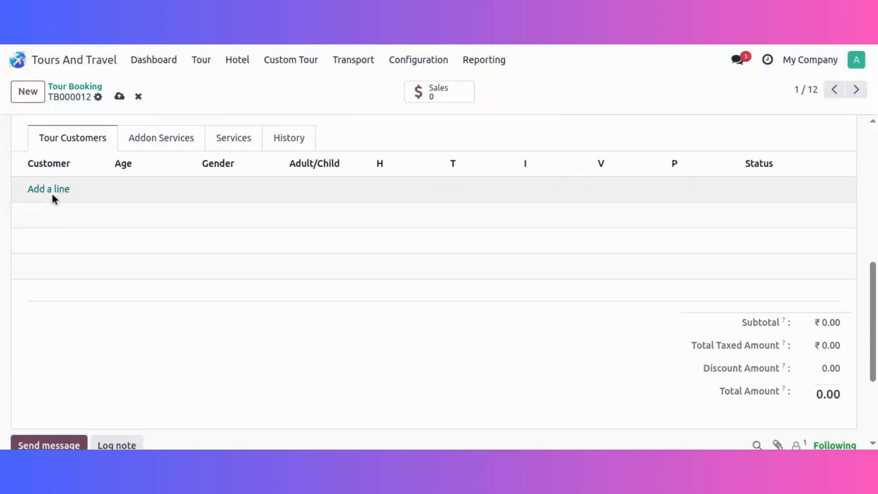
click(54, 197)
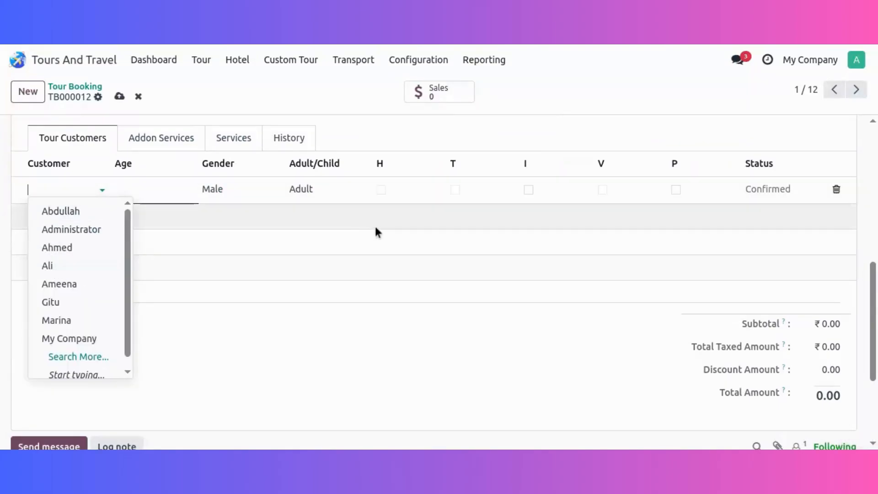
text(A)
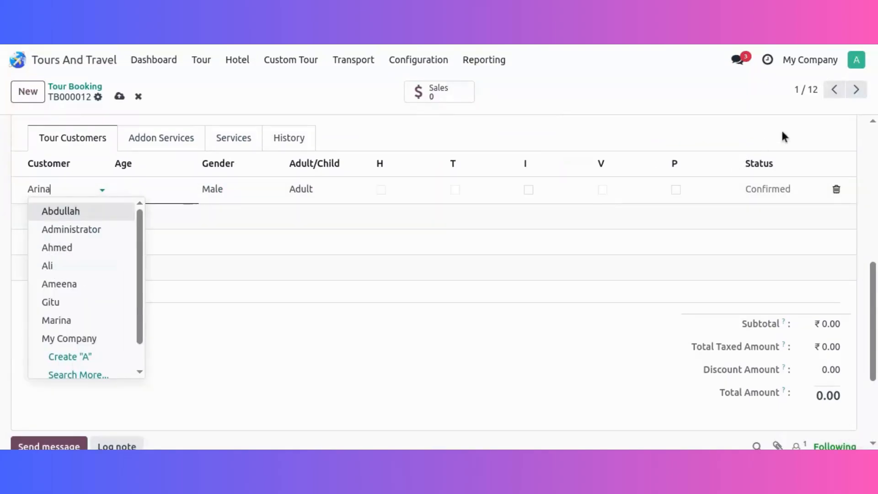
text(rina)
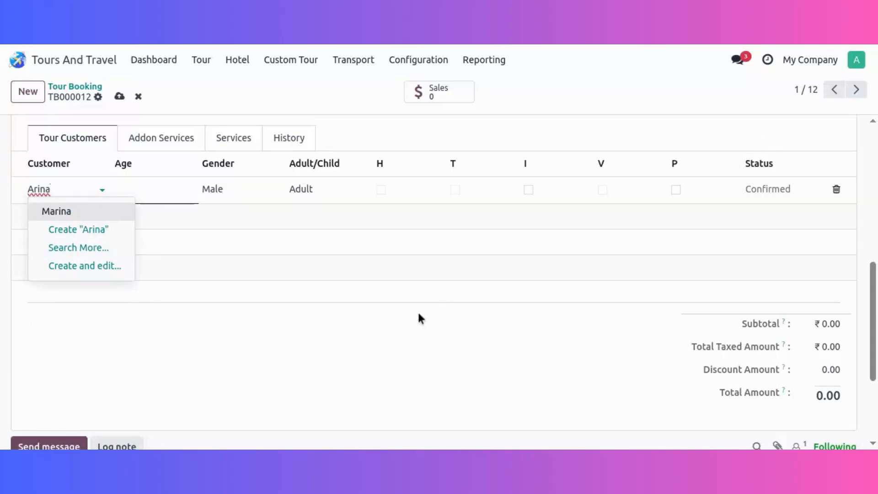
click(111, 232)
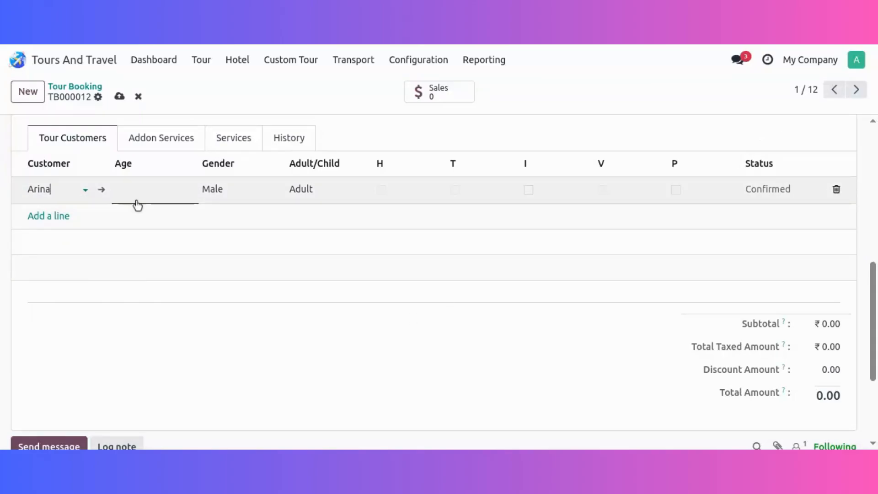
click(230, 200)
click(251, 245)
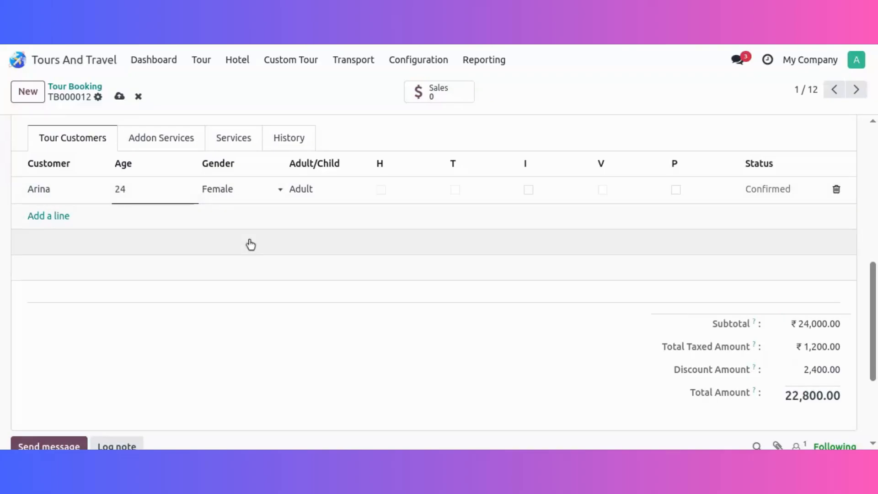
Add the booking's main customer as the second tour customer, age 24 and gender Female, and save the booking.
click(57, 223)
click(57, 220)
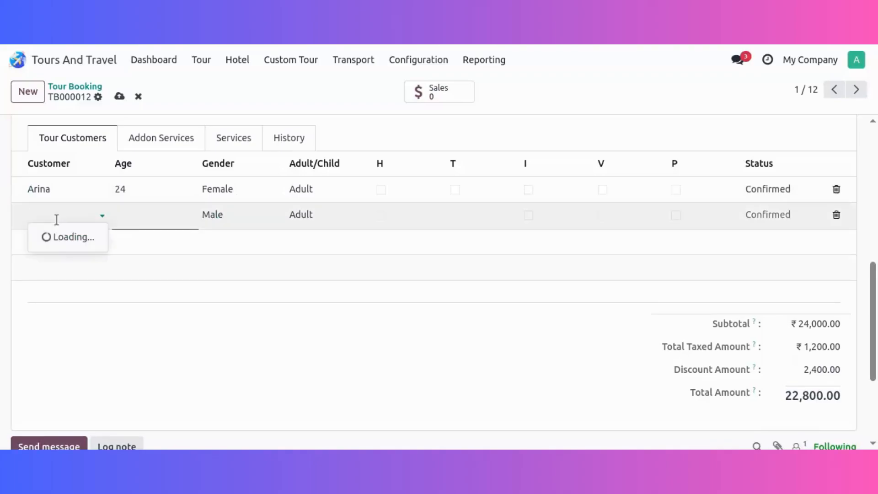
text(Mar)
click(64, 239)
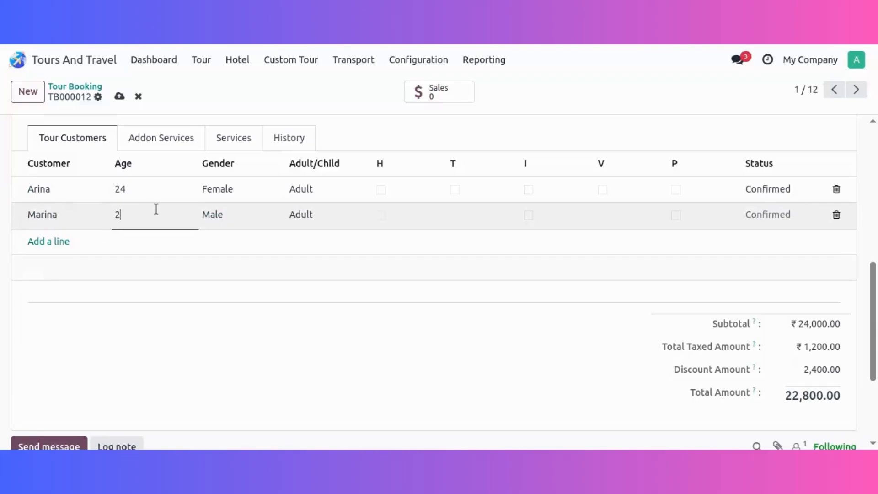
click(220, 219)
click(256, 272)
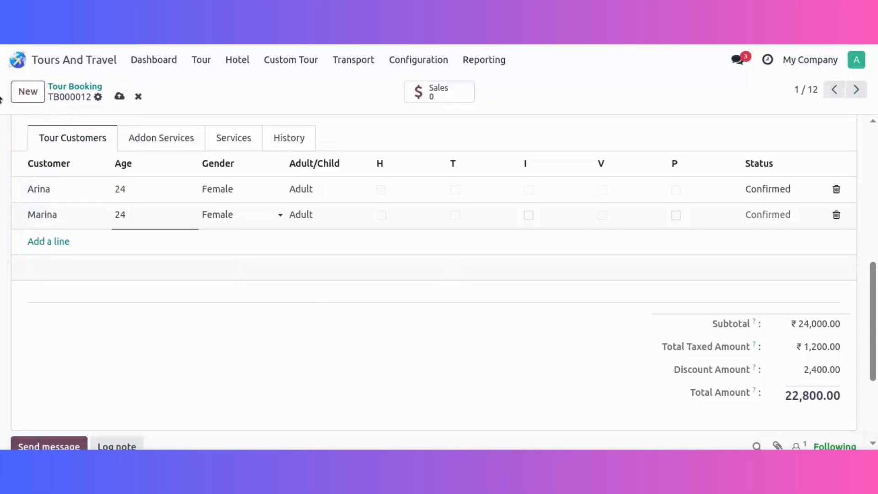
scroll(415, 320, up, 10)
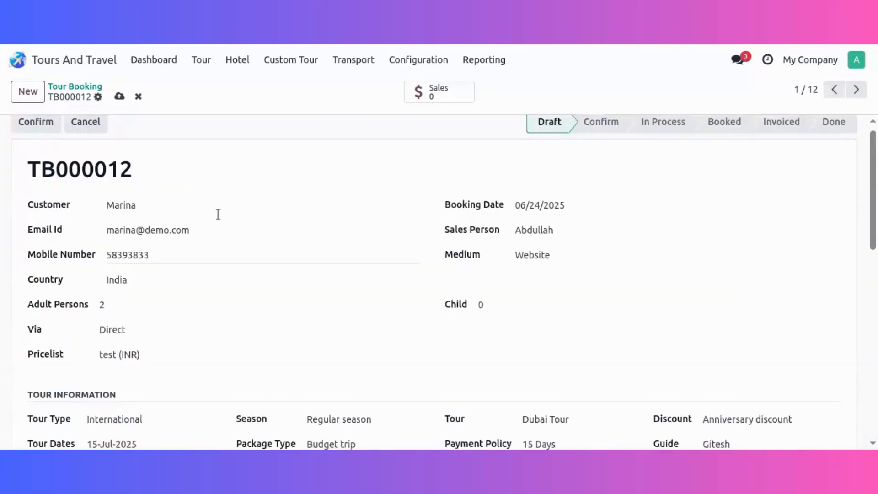
click(119, 96)
Check the completed booking details, confirm the booking and create its quotation.
scroll(390, 257, down, 5)
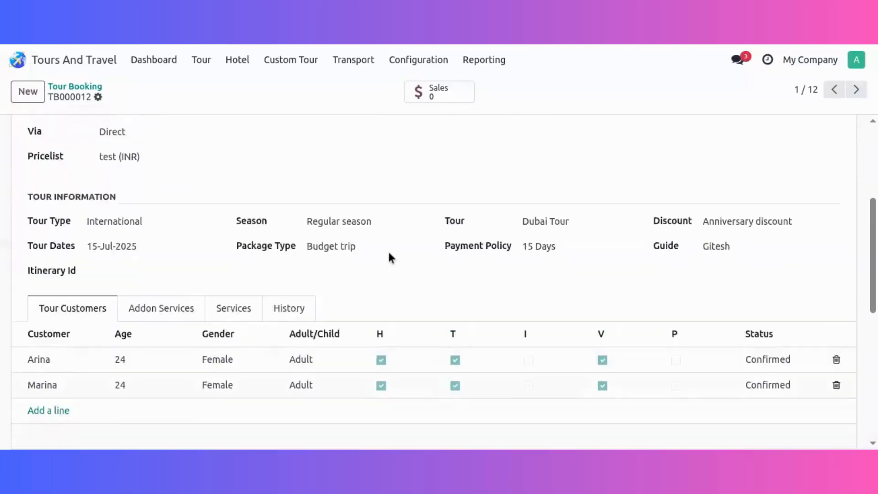
scroll(389, 253, down, 3)
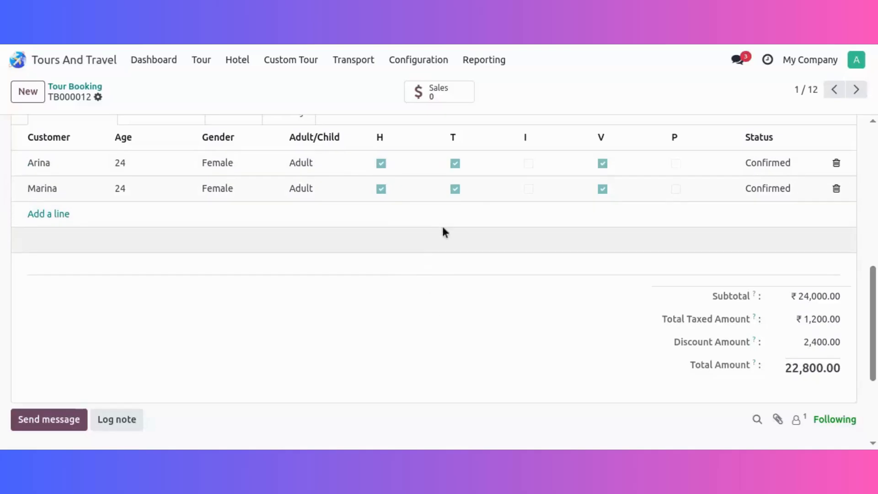
scroll(442, 232, up, 3)
scroll(240, 315, up, 4)
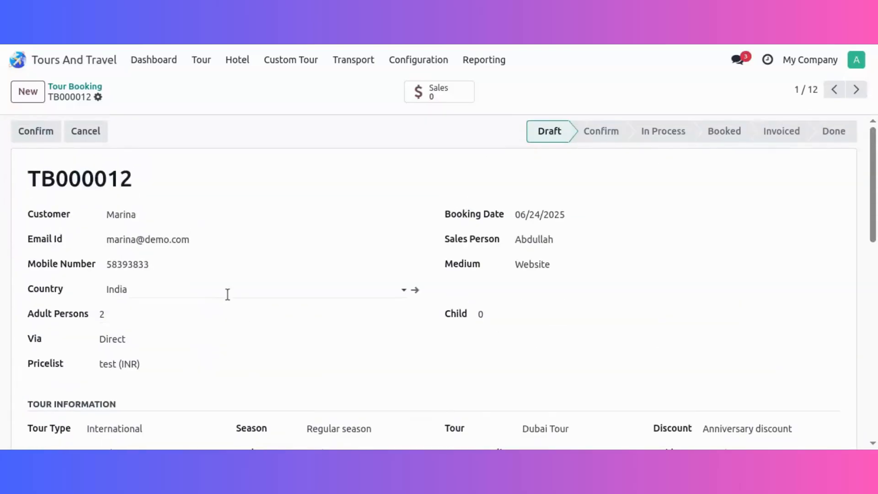
scroll(255, 257, down, 3)
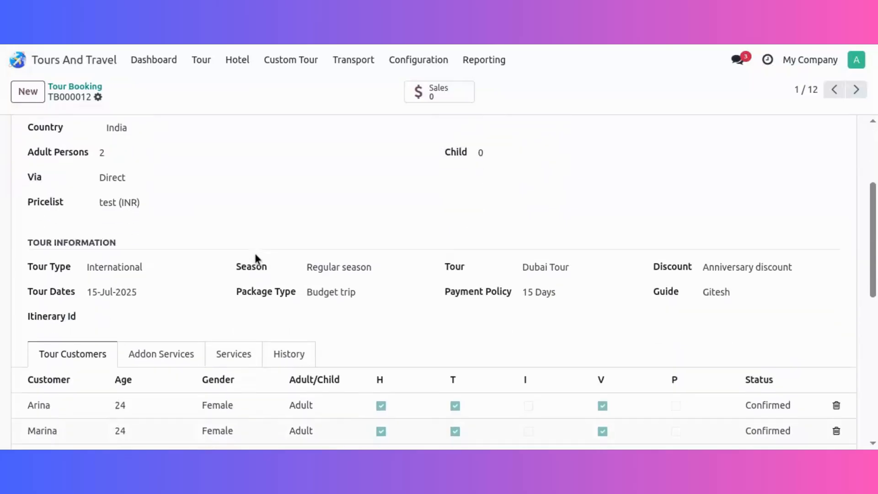
scroll(239, 259, up, 3)
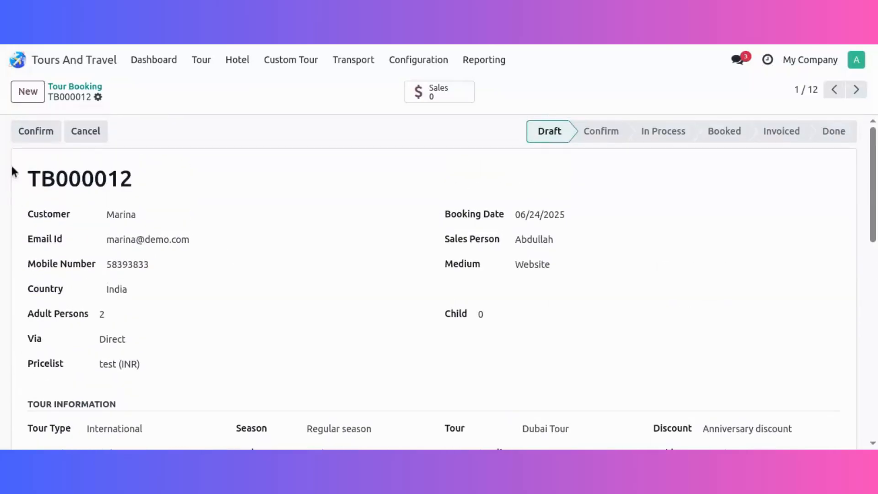
click(36, 135)
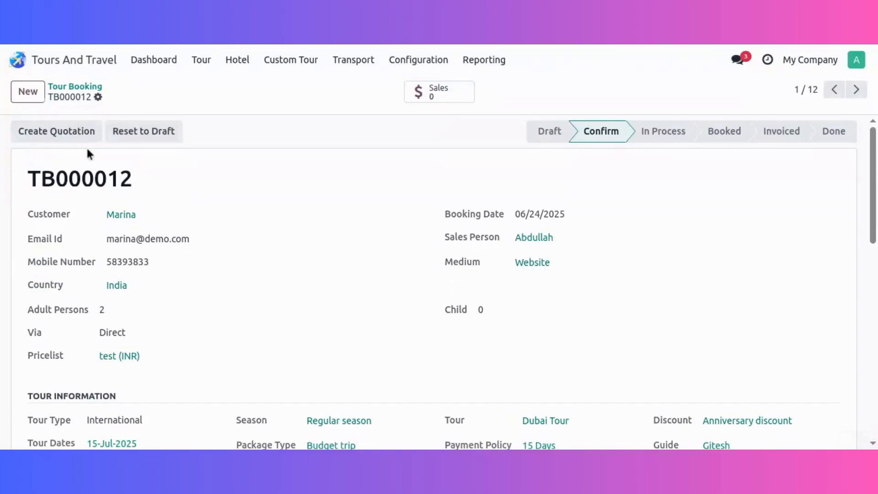
click(44, 130)
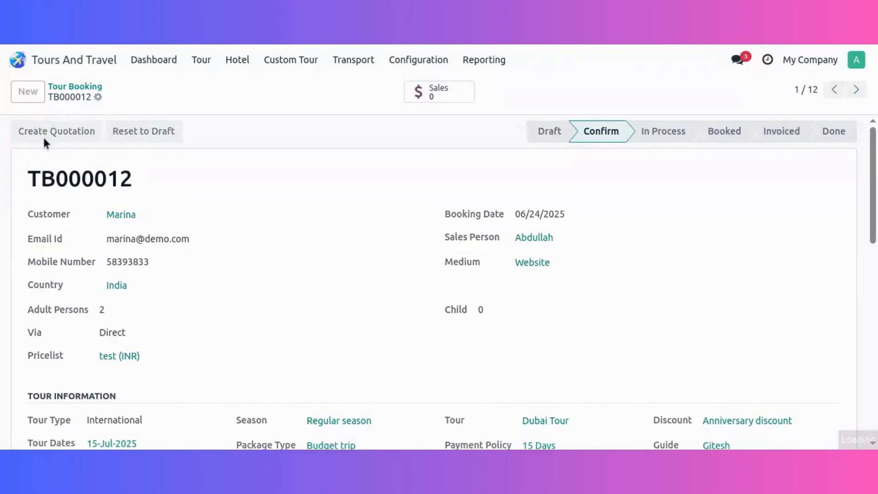
Advance the tour booking to the Booked stage and open its linked hotel reservation to check the tour start date details.
click(51, 137)
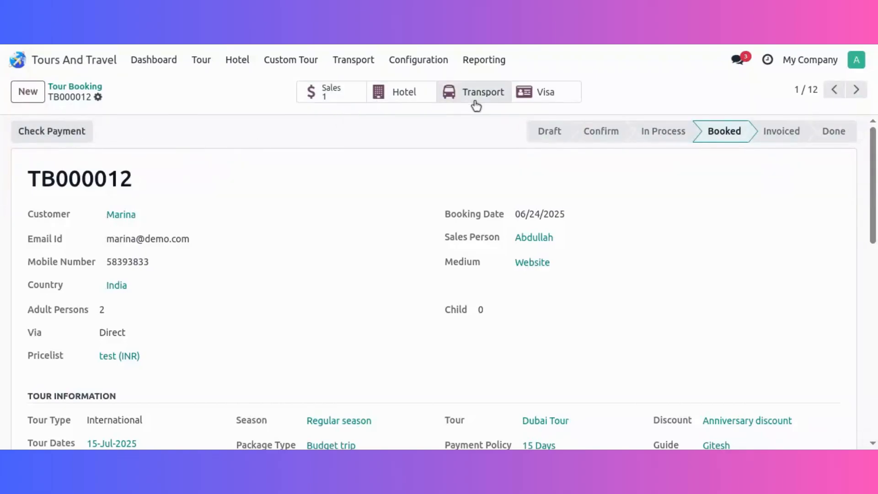
click(403, 101)
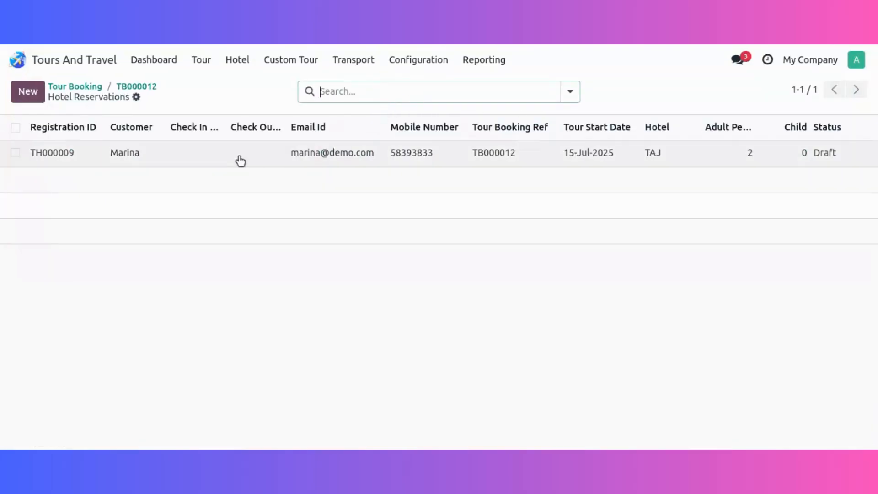
click(227, 159)
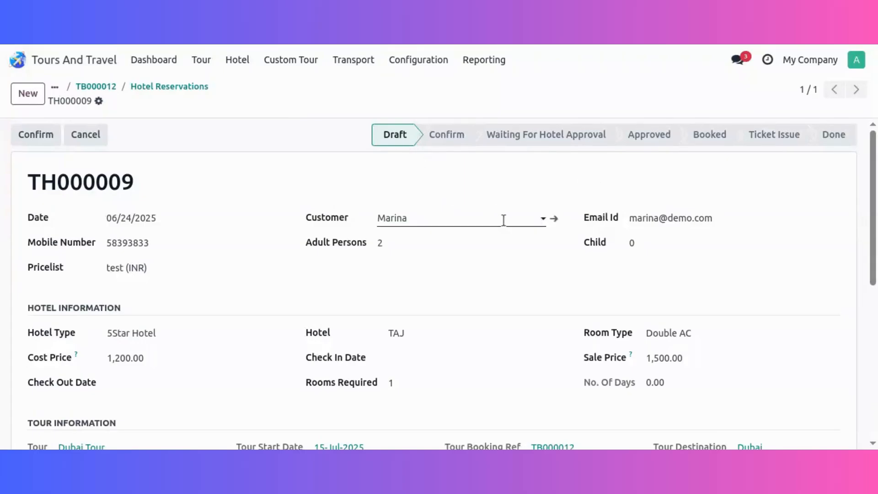
scroll(488, 259, down, 4)
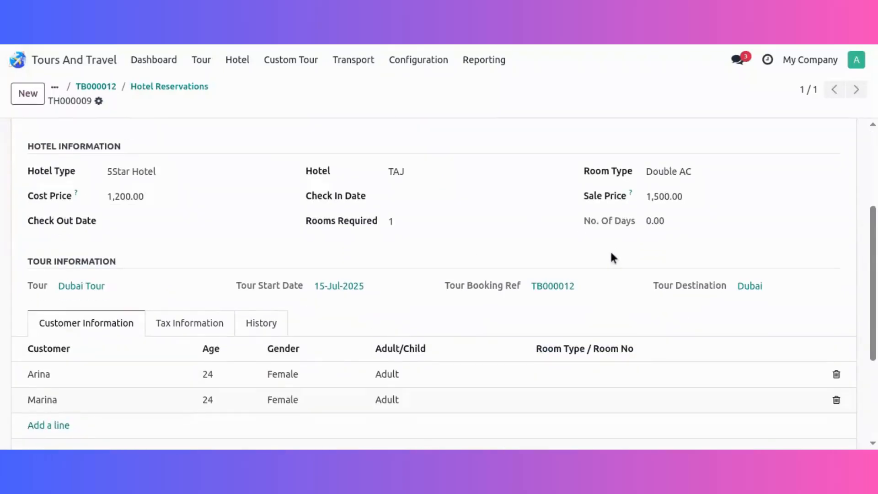
click(332, 287)
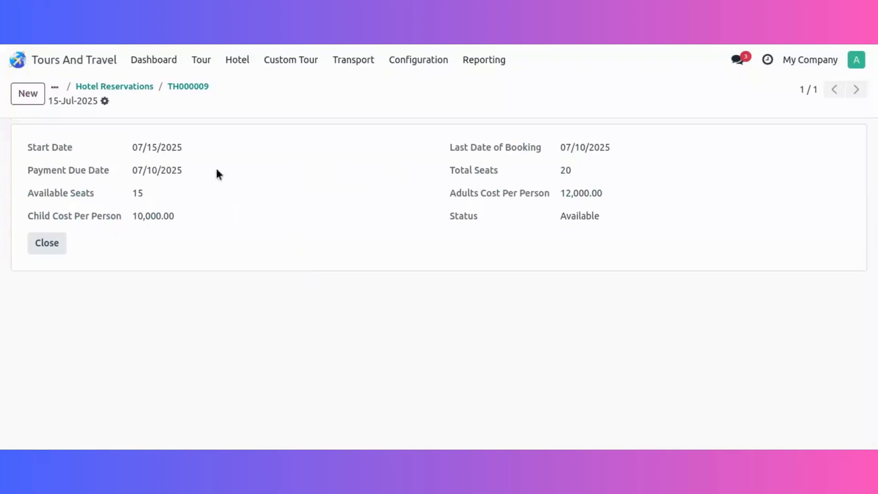
click(183, 87)
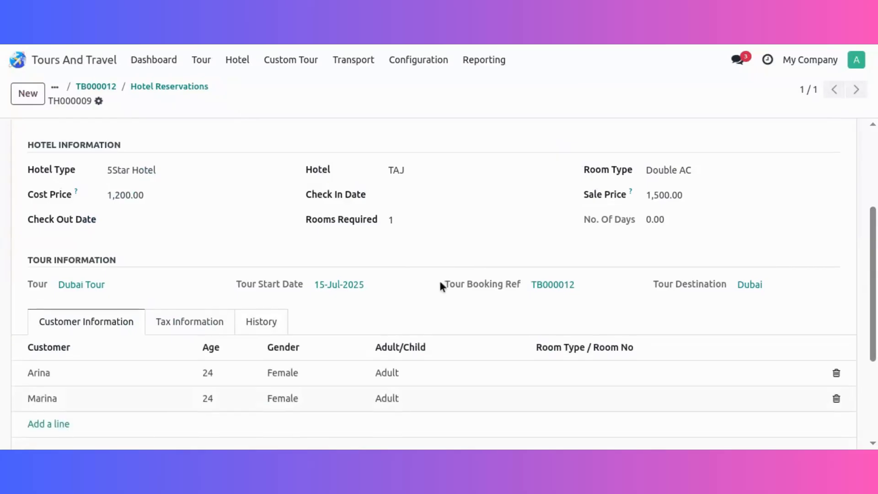
Set the hotel reservation's check-in date to 07/15/2025 and its check-out date to 07/16/2025.
scroll(440, 284, down, 2)
scroll(398, 260, up, 4)
click(418, 278)
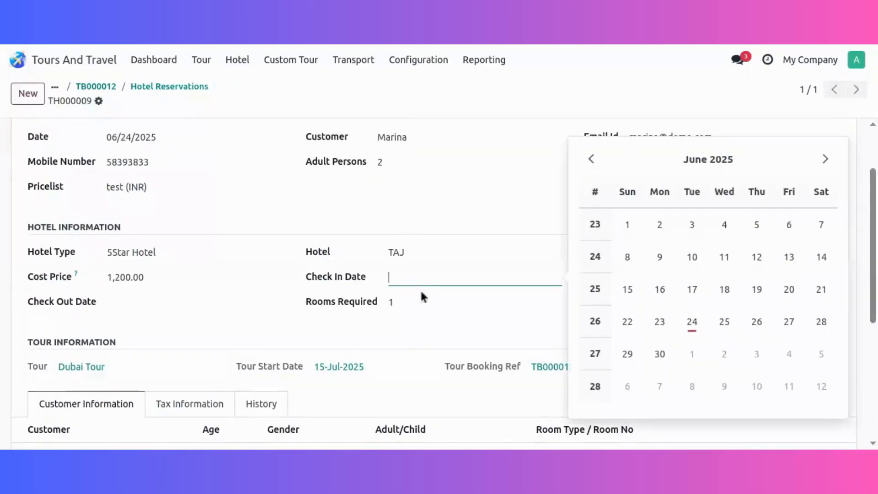
click(825, 158)
click(692, 289)
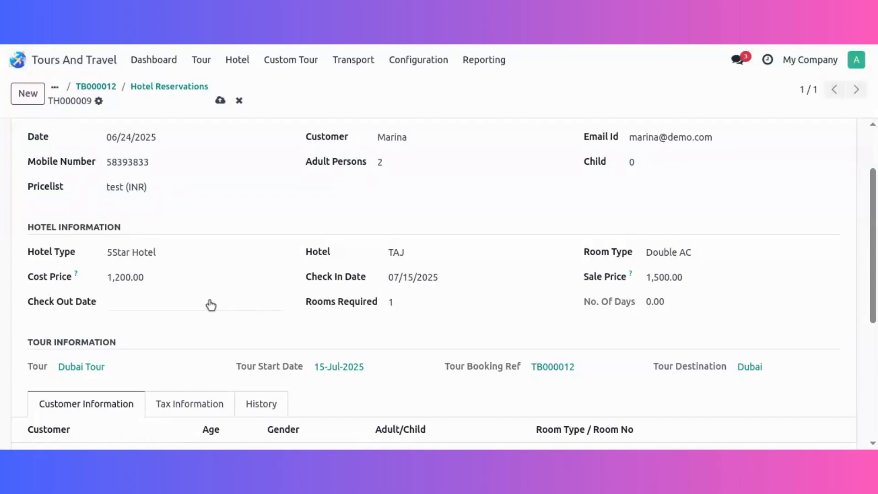
click(210, 301)
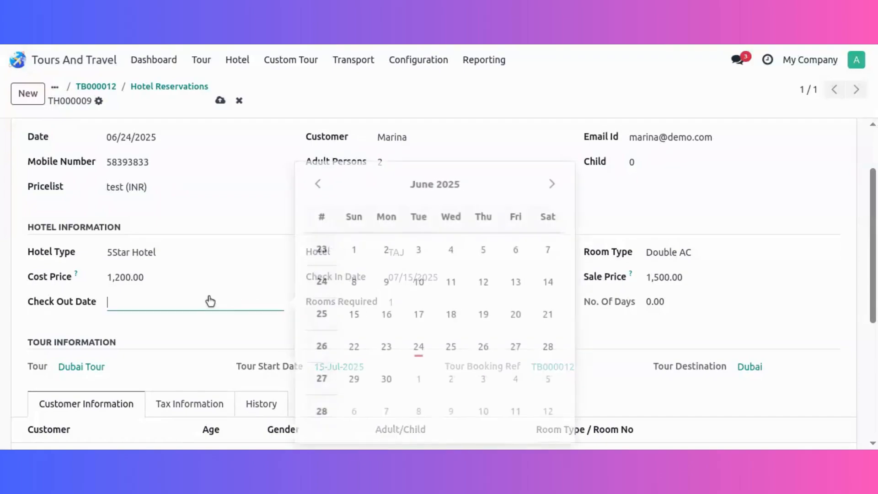
click(552, 183)
click(446, 313)
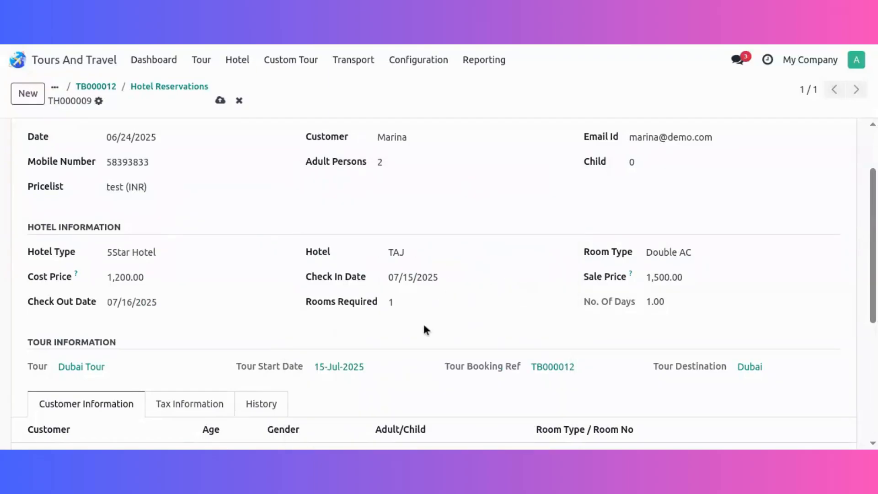
Confirm the hotel reservation and advance it through the hotel's approval to the Approved stage.
scroll(425, 320, down, 3)
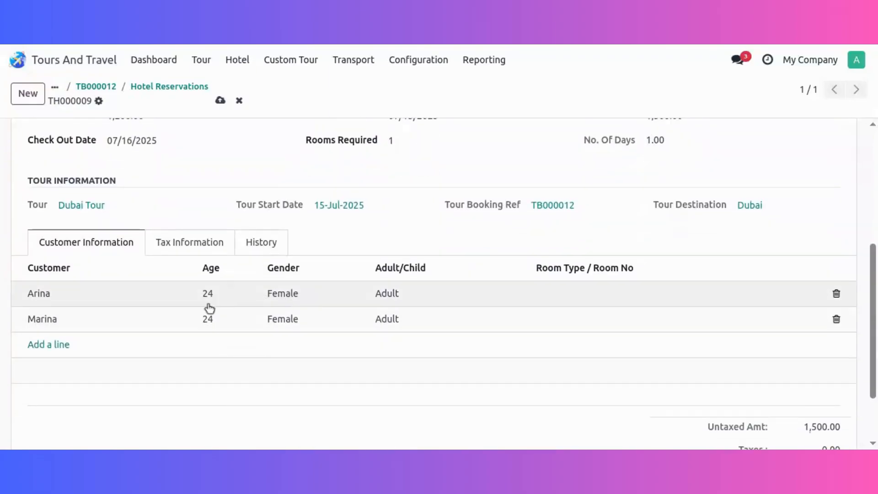
scroll(298, 228, up, 5)
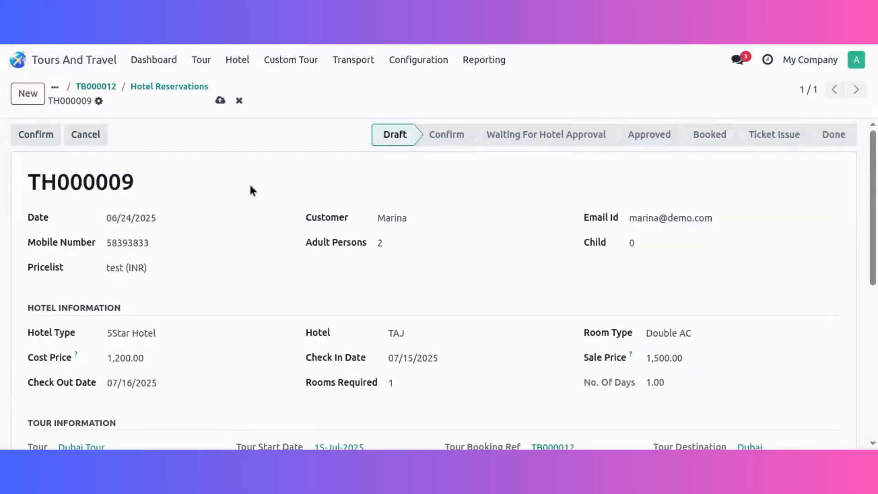
click(41, 136)
click(47, 138)
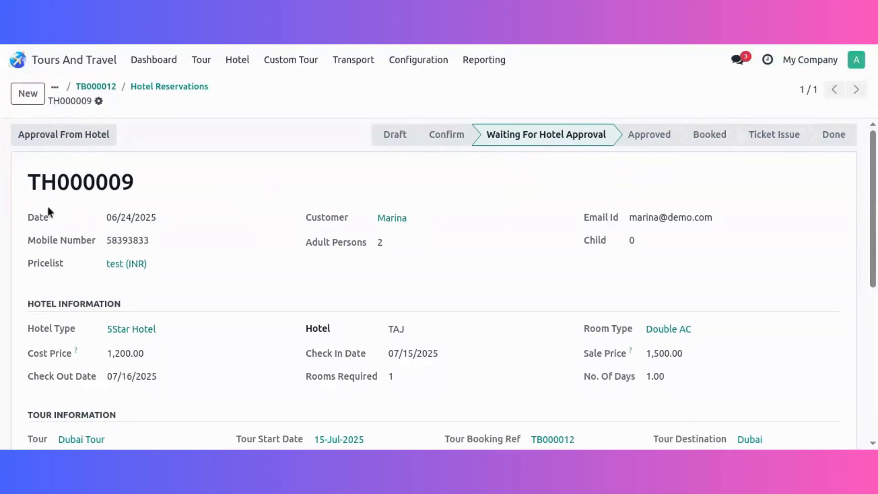
scroll(538, 324, down, 3)
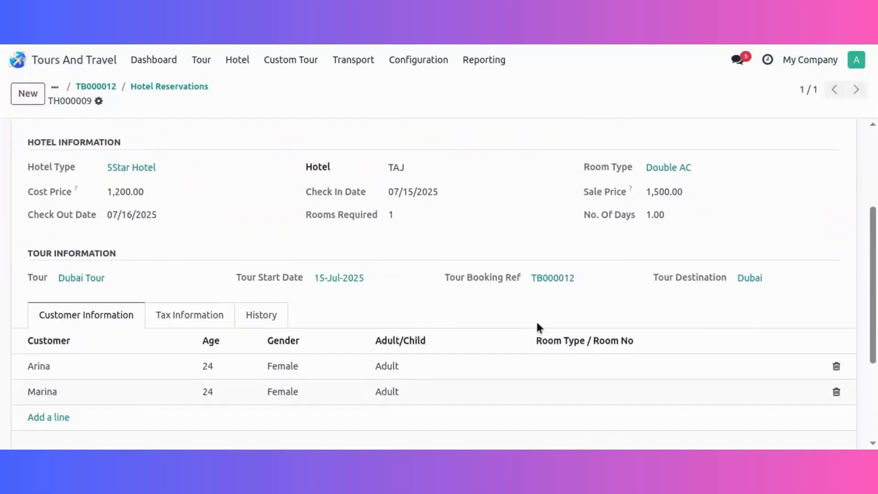
scroll(372, 314, up, 3)
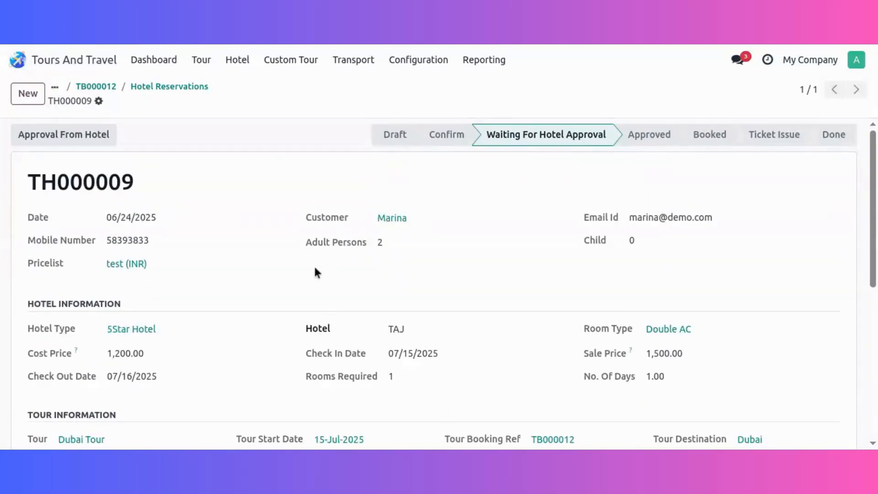
click(81, 137)
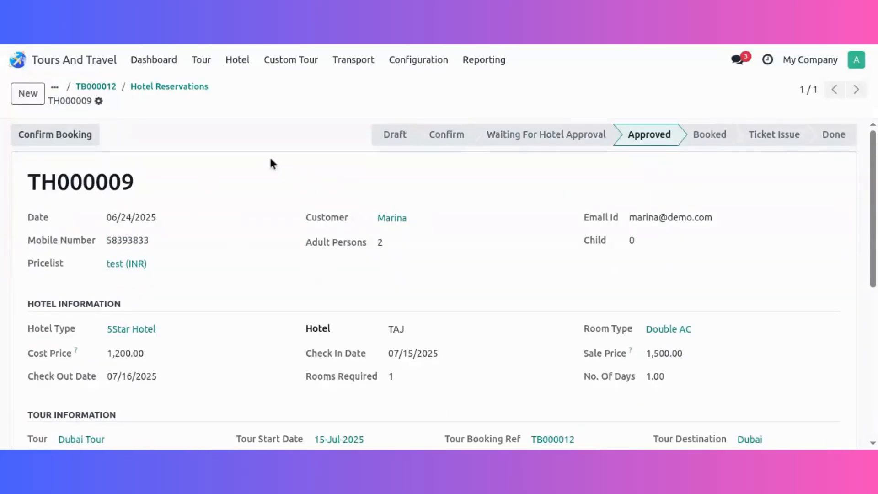
Try to confirm the hotel booking, and assign room number 45 to both customers.
click(81, 135)
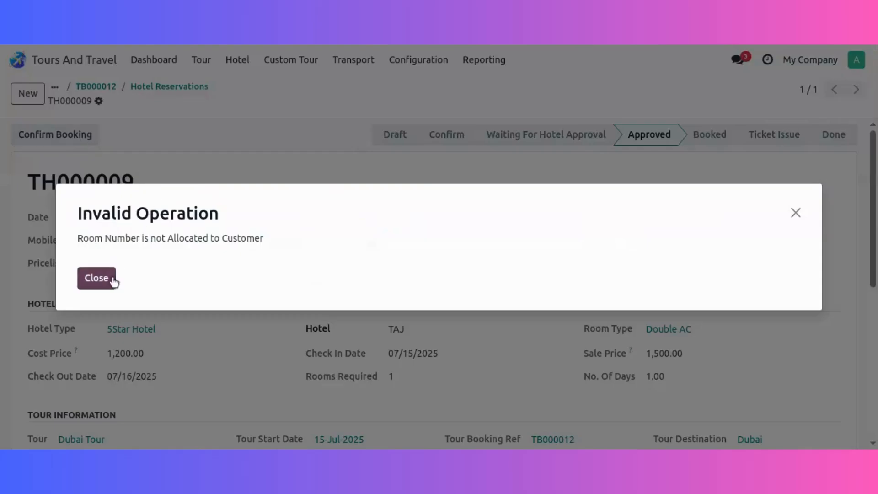
click(97, 278)
scroll(485, 288, down, 5)
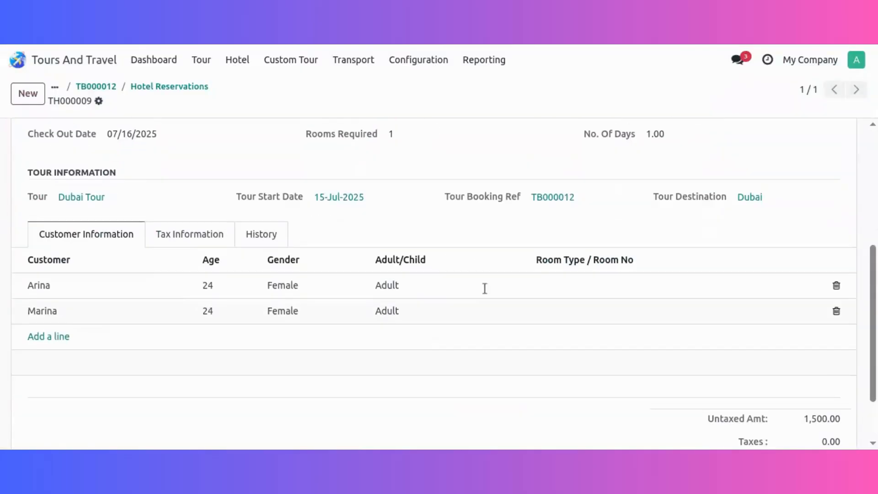
click(553, 283)
text(45)
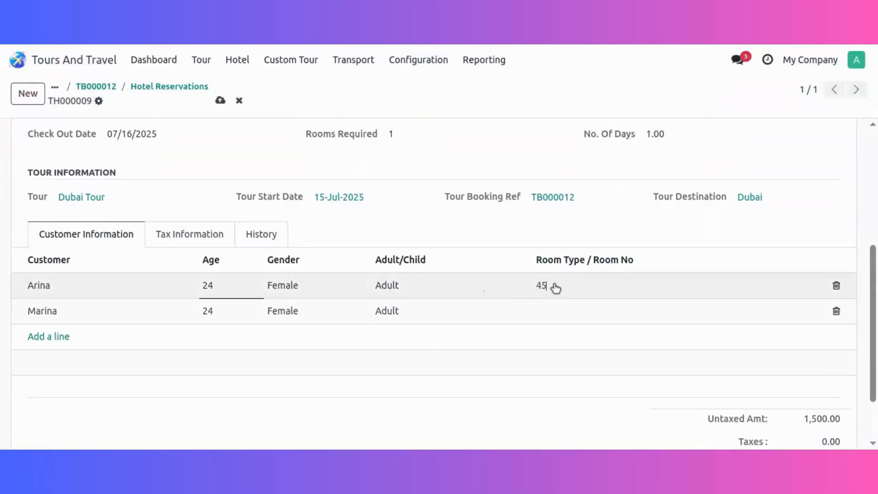
click(554, 309)
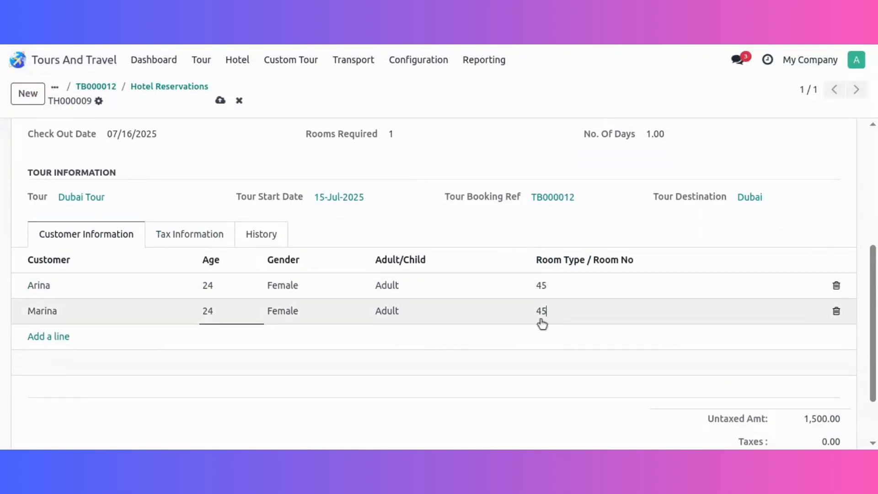
Confirm the hotel booking and check the room allocation in its customer information.
scroll(541, 320, up, 5)
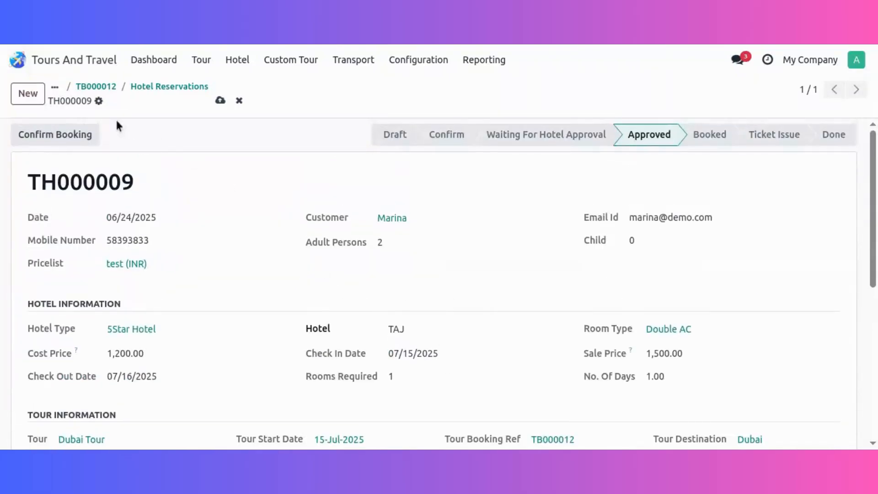
click(69, 139)
scroll(293, 232, up, 2)
scroll(293, 235, up, 4)
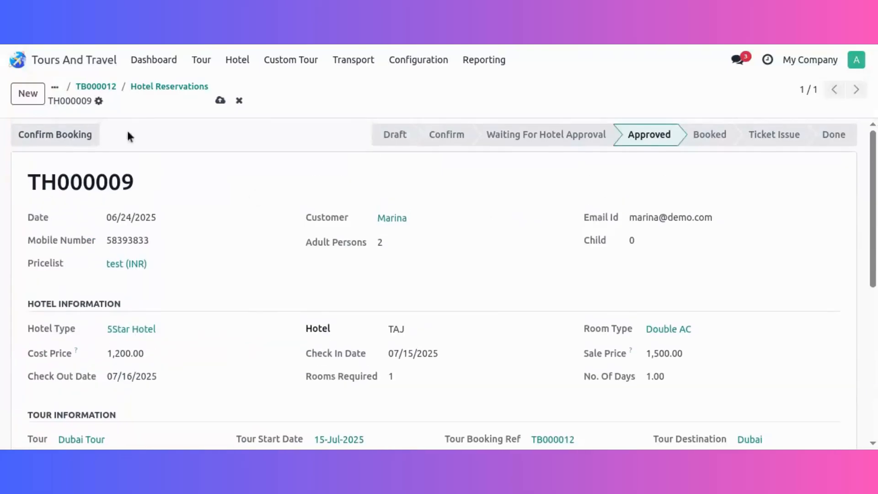
click(29, 137)
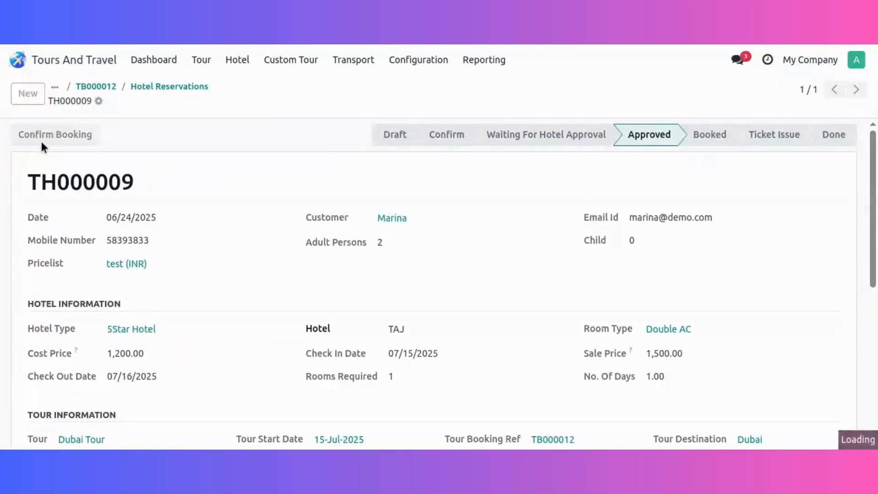
scroll(596, 318, down, 3)
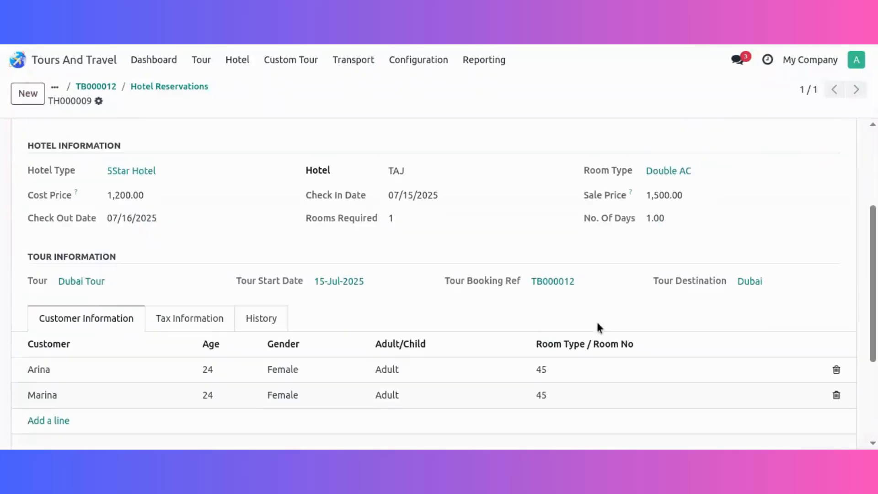
scroll(163, 282, up, 4)
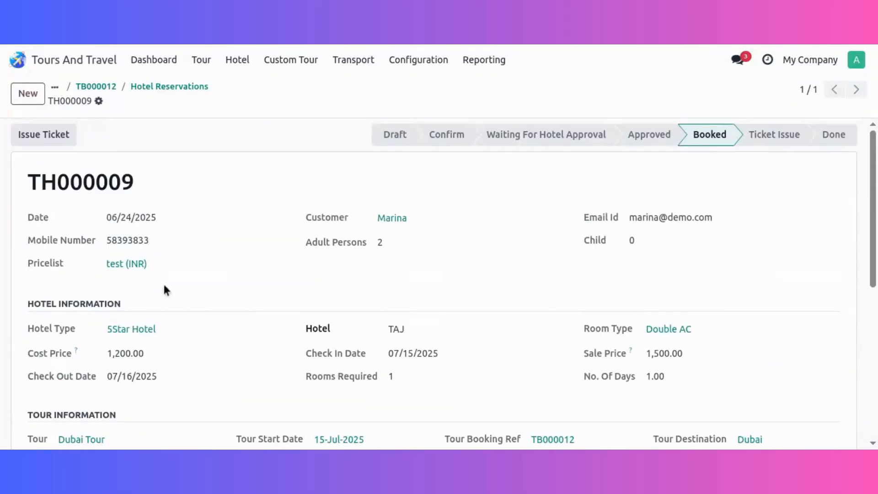
Issue the hotel reservation's ticket, mark the reservation as done and return to the tour booking.
click(58, 142)
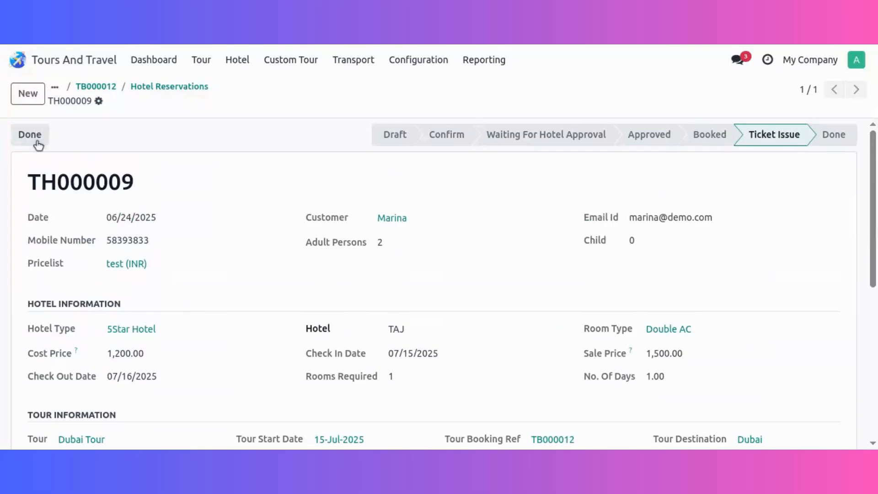
click(36, 140)
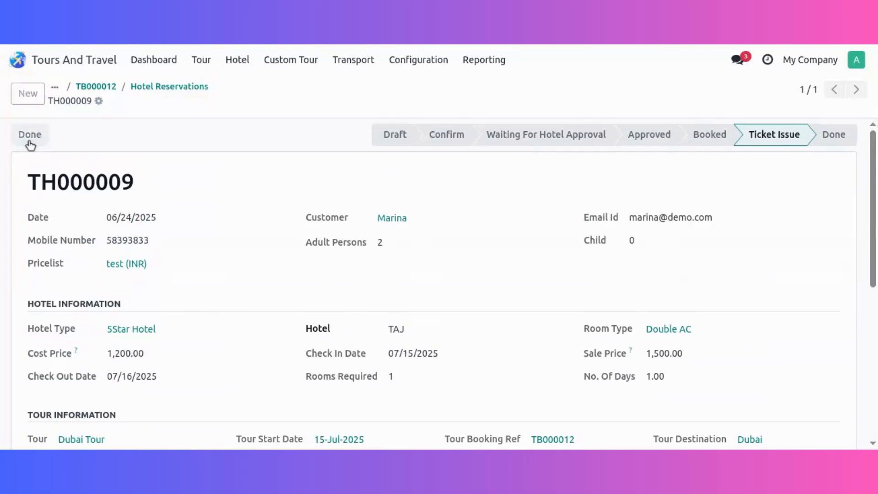
click(194, 88)
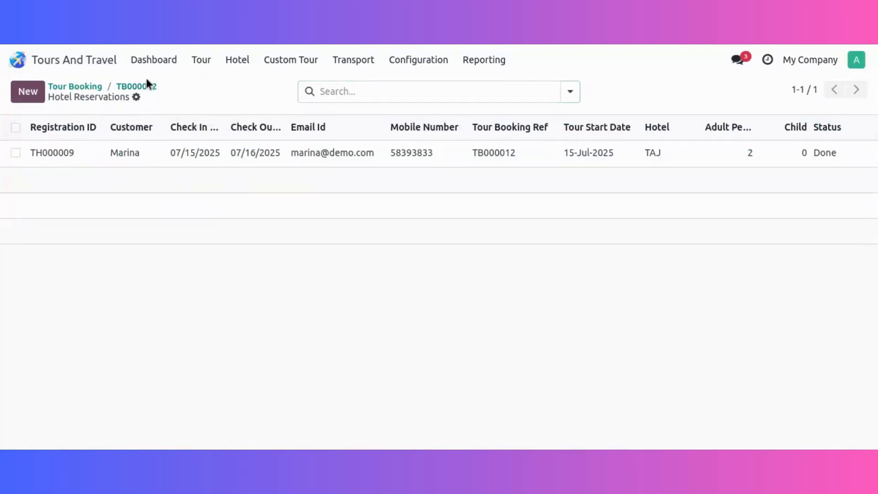
click(136, 86)
Open the tour booking's transport reservation and set its journey date to 07/15/2025.
click(473, 92)
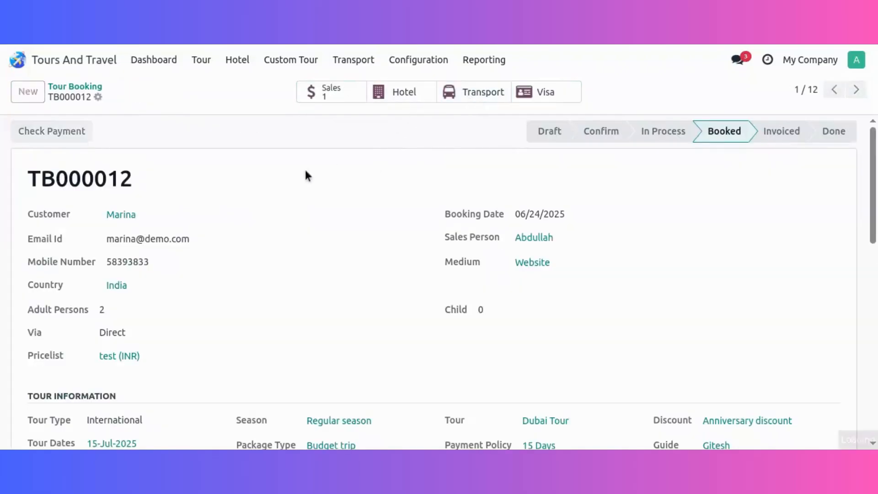
click(243, 155)
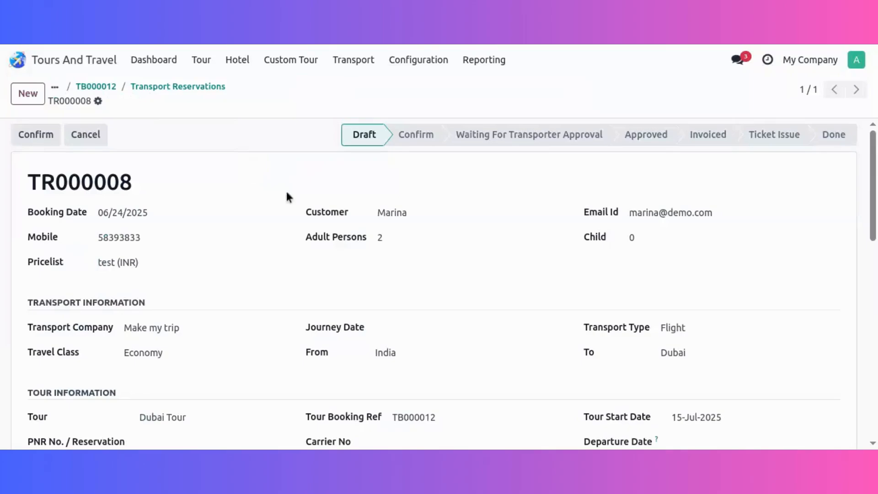
scroll(384, 272, down, 2)
click(440, 247)
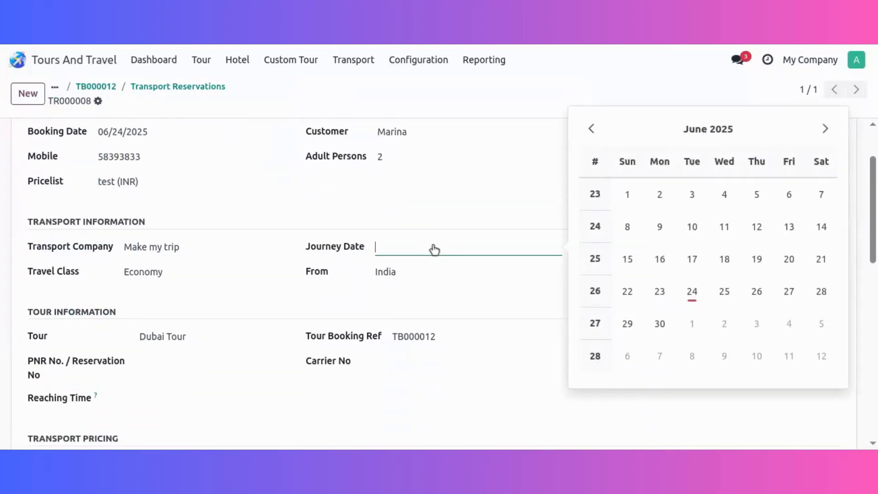
click(819, 129)
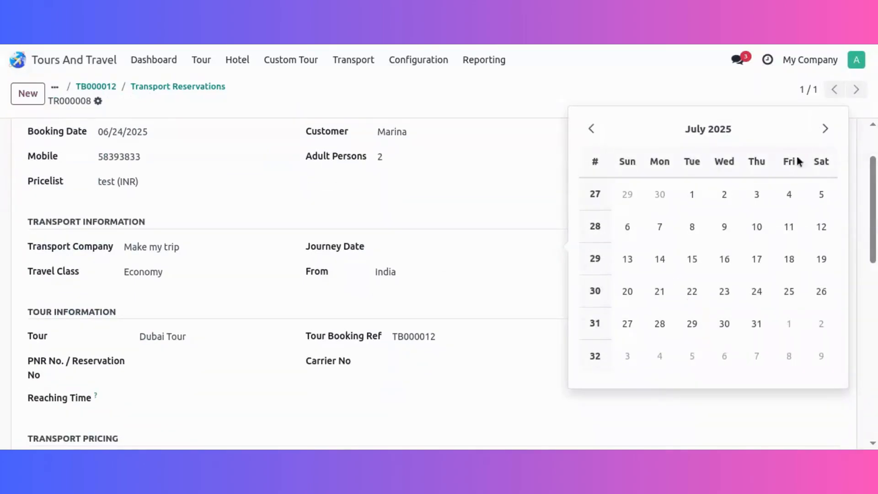
click(691, 259)
Enter the PNR/reservation number in the transport reservation's tour information.
scroll(293, 297, down, 2)
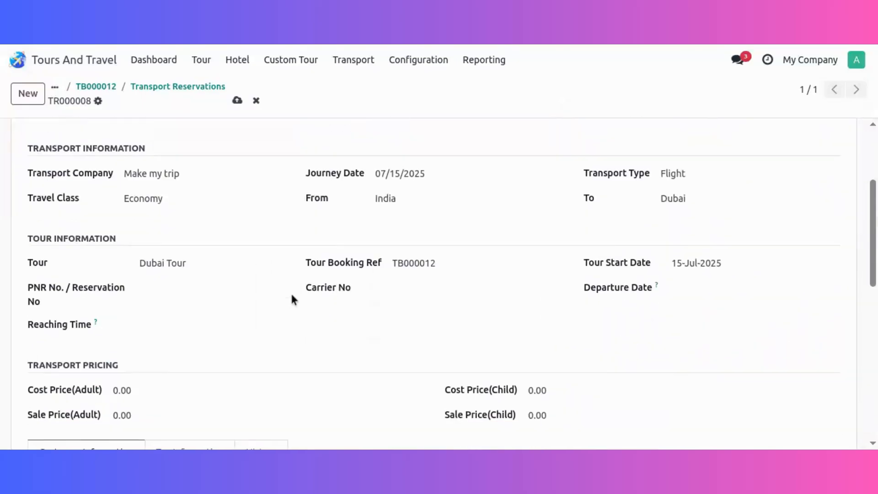
click(205, 282)
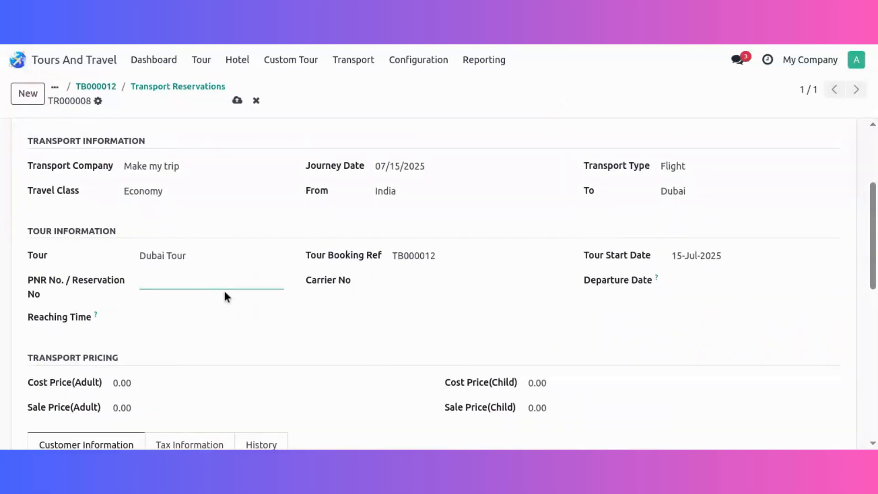
text(PNR3455)
key(Tab)
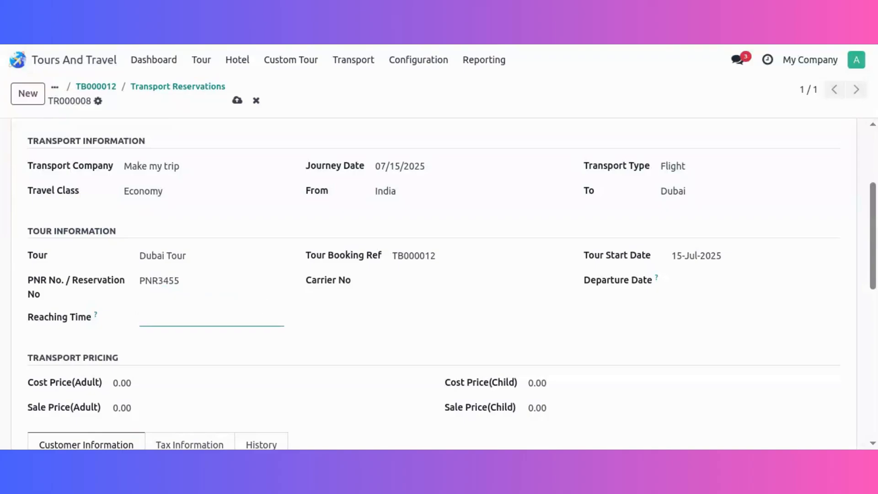
Set the transport reservation's carrier number to CR433 and its departure date to 07/15/2025 08:00:00.
click(409, 283)
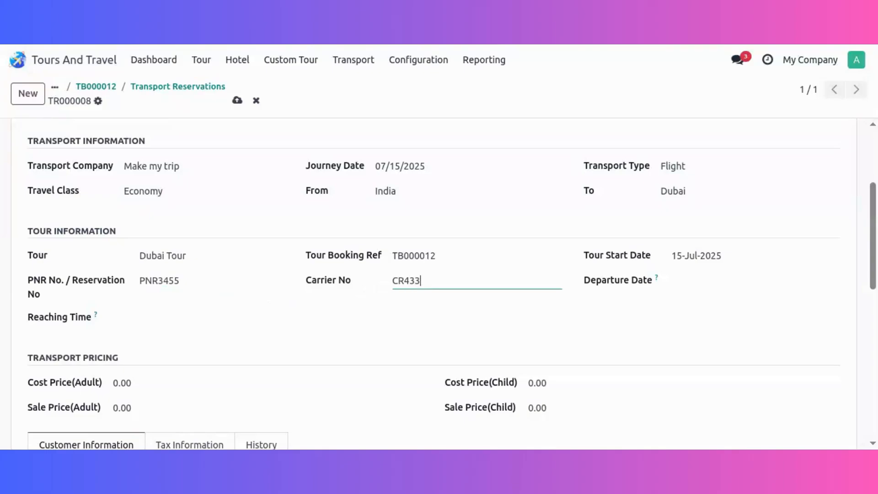
click(731, 288)
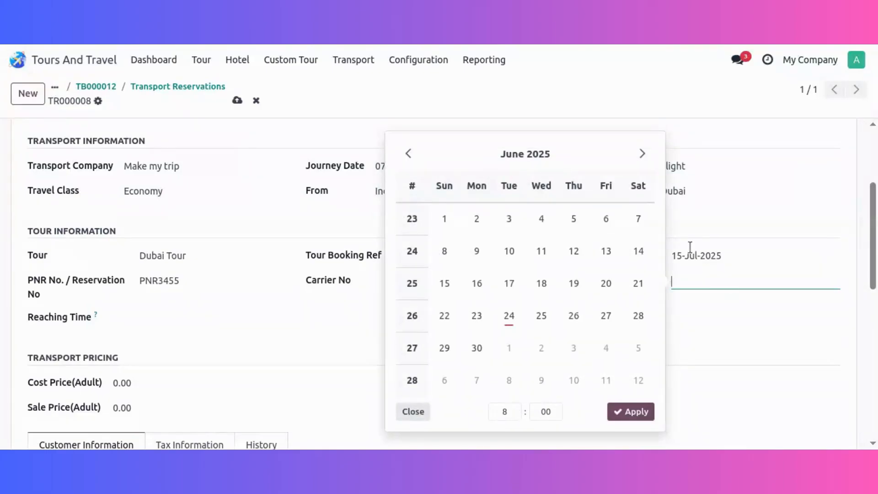
click(642, 154)
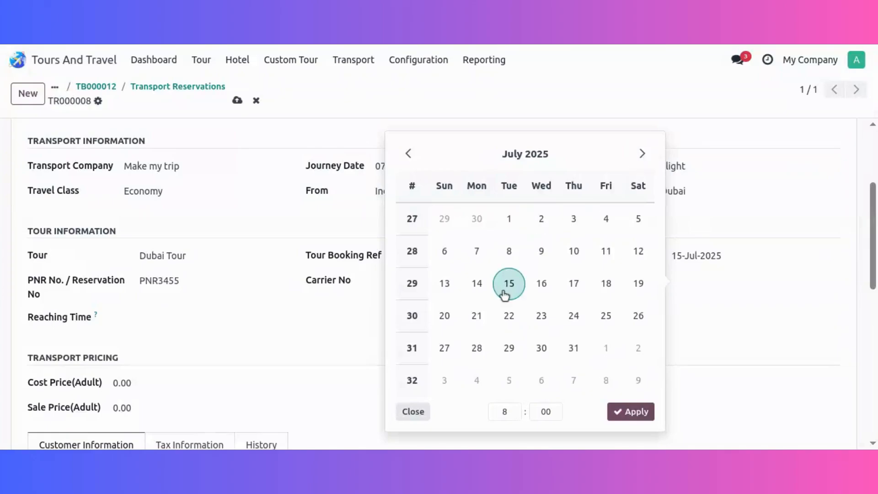
click(507, 286)
click(618, 411)
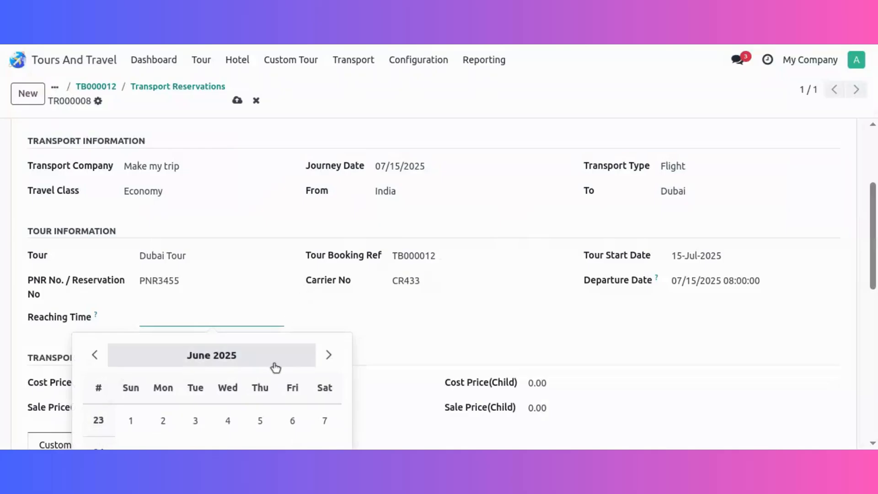
Set the transport reservation's reaching time to 07/15/2025 08:00:00.
click(336, 357)
scroll(415, 410, down, 4)
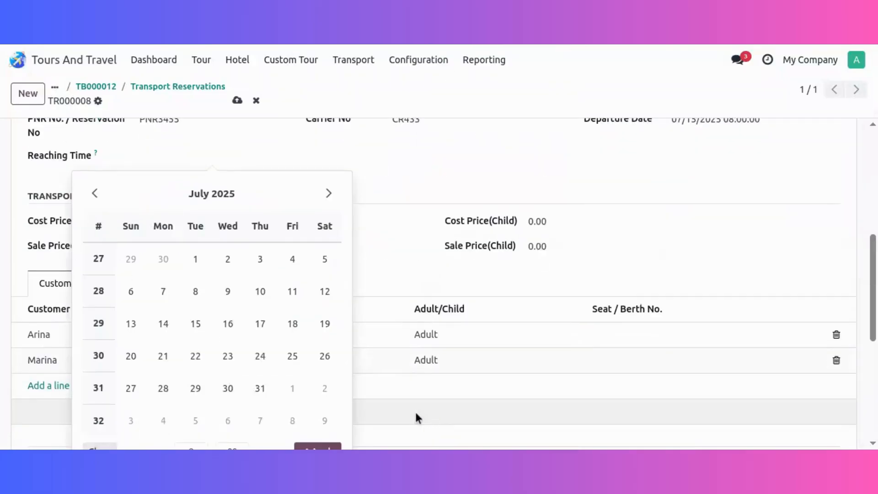
click(201, 323)
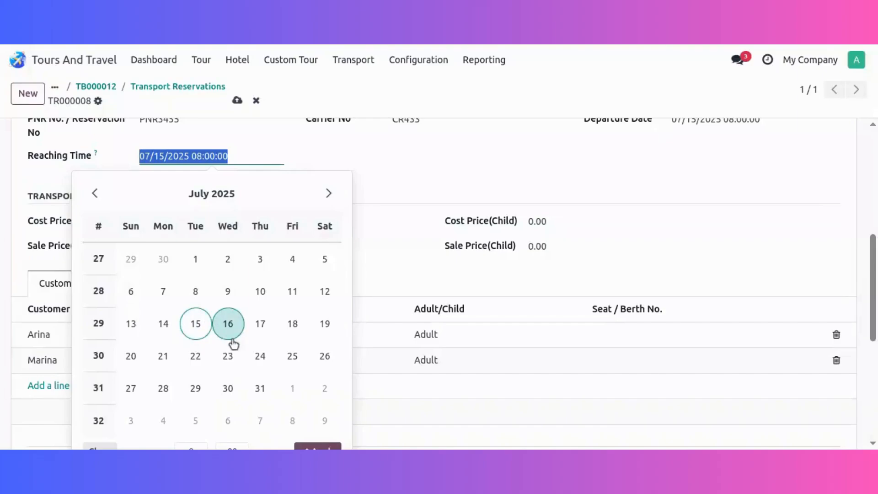
click(319, 445)
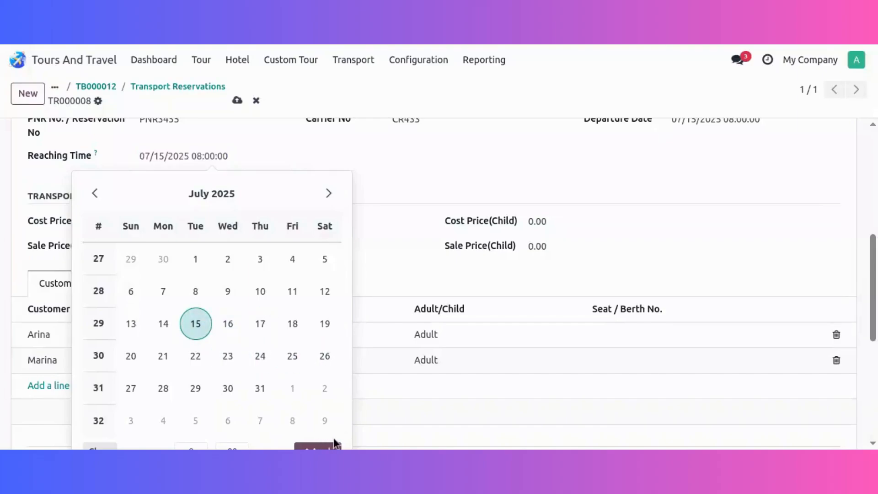
click(335, 443)
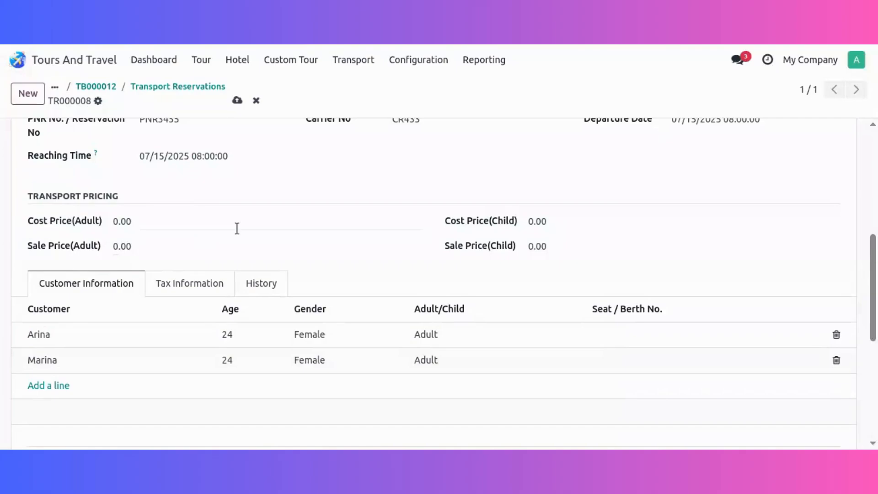
Set the transport pricing to adult cost 500 and sale 1,000, and child cost 100 and sale 500.
click(235, 223)
text(50)
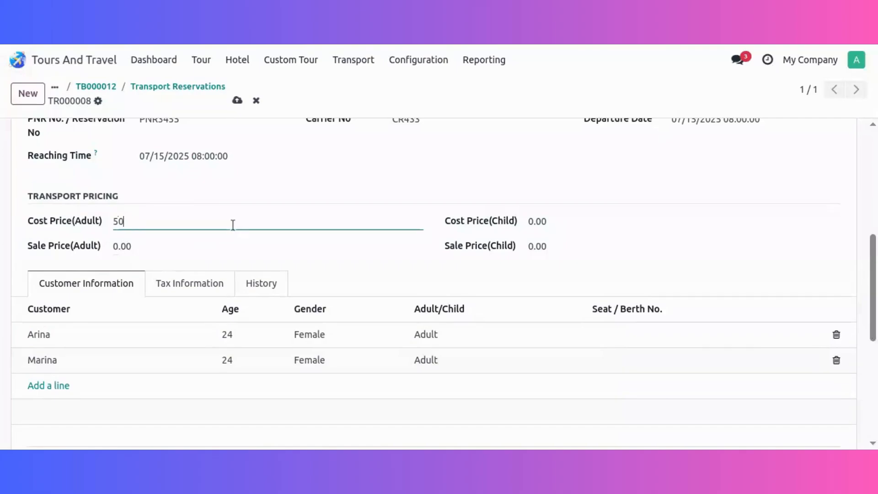
key(Tab)
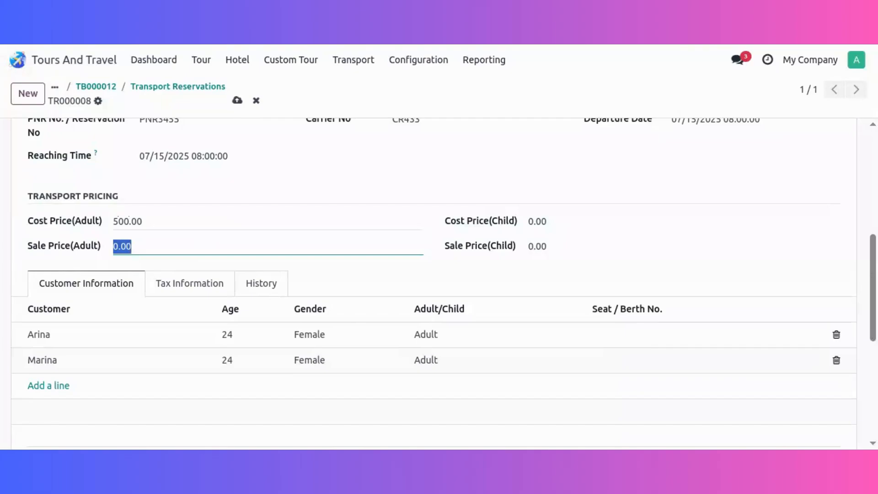
text(1,000)
key(Tab)
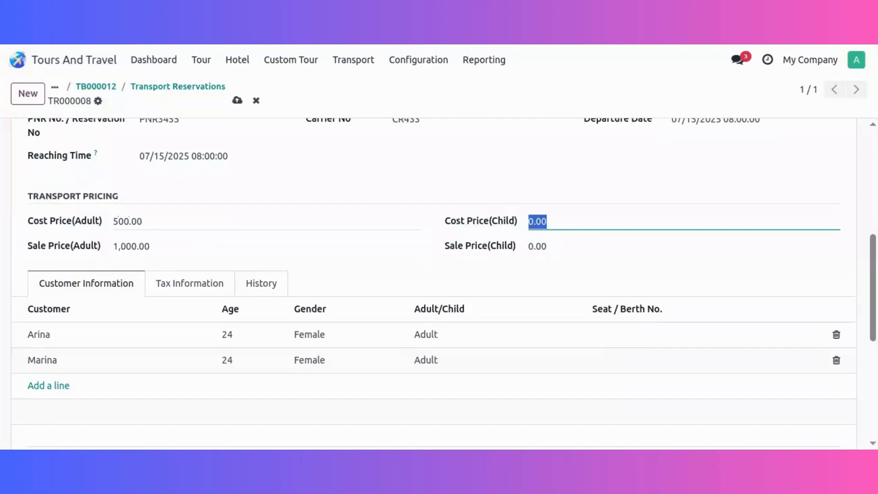
text(1)
key(Tab)
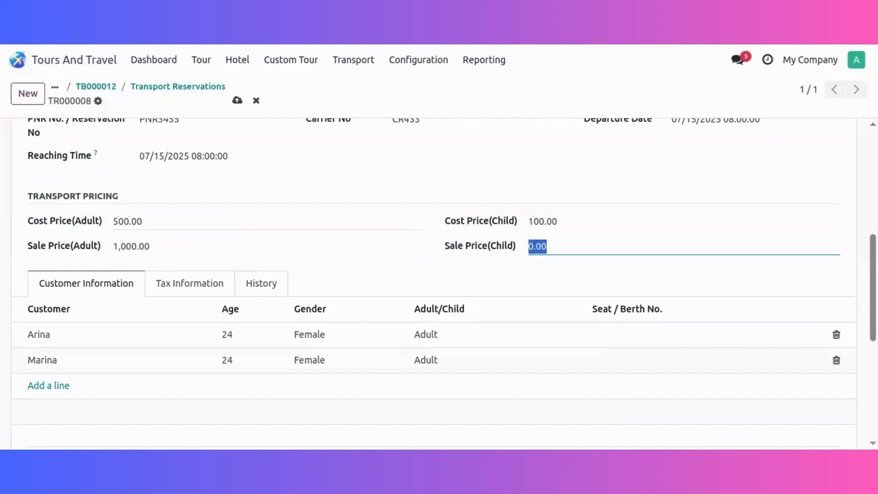
text(500)
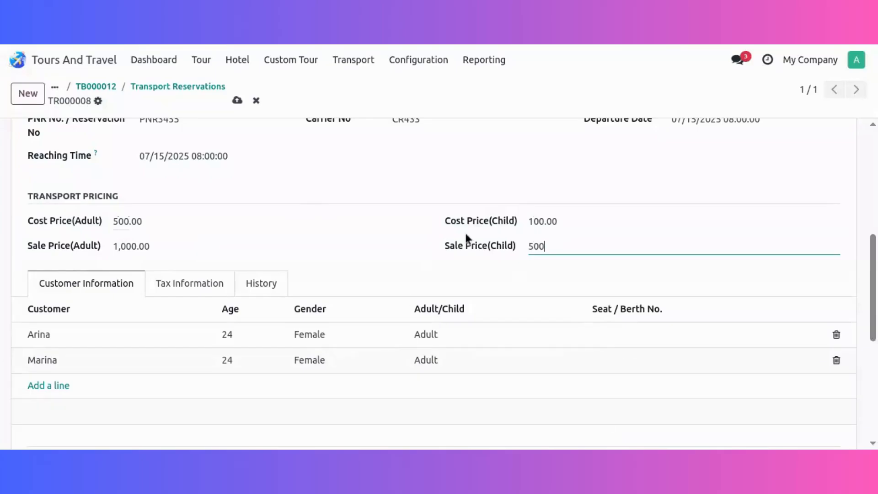
click(415, 206)
Confirm the transport reservation and take it through transporter approval.
scroll(325, 259, up, 5)
scroll(326, 259, up, 1)
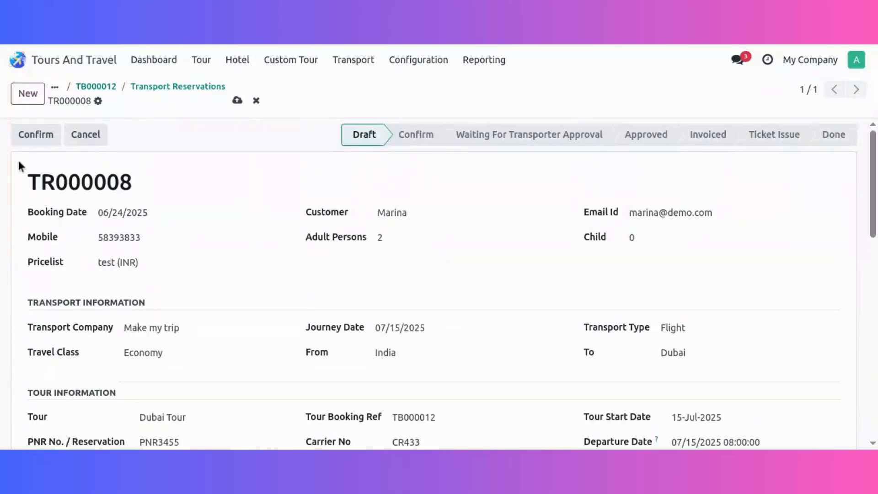
click(54, 138)
click(53, 136)
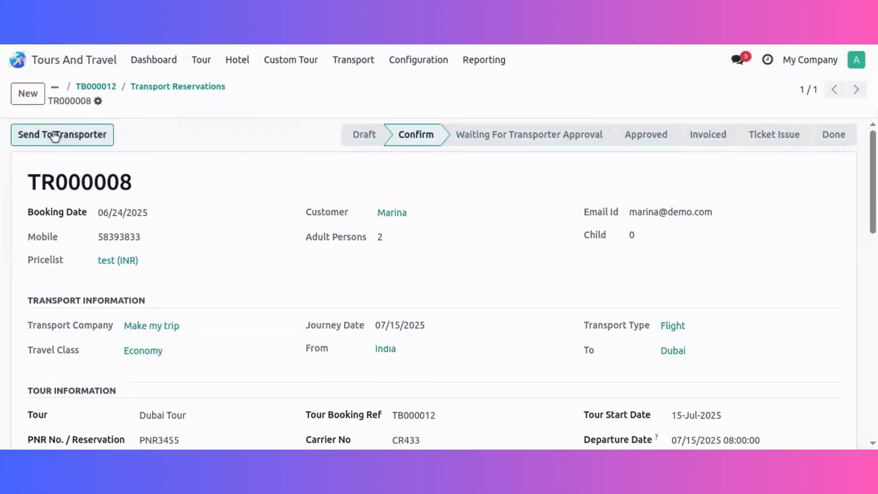
click(60, 145)
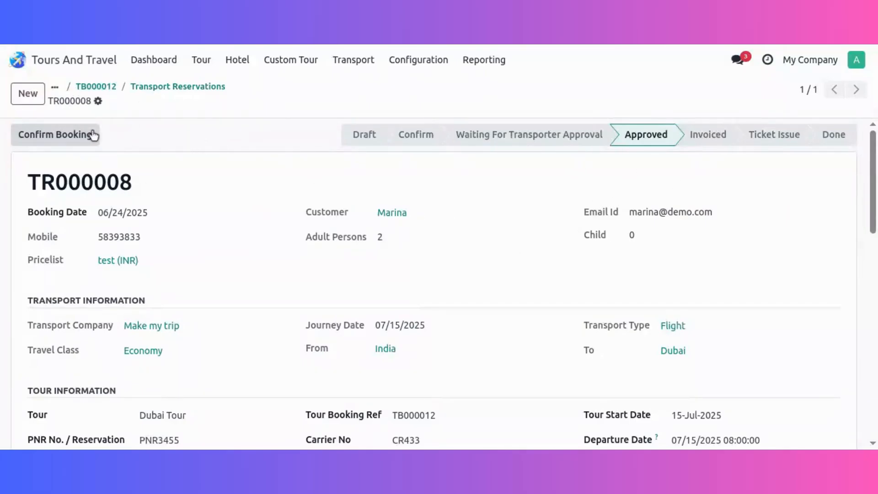
Assign seat/berth number 12 to the first listed passenger and 23 to the second in the customer information.
scroll(571, 306, down, 3)
scroll(610, 364, down, 5)
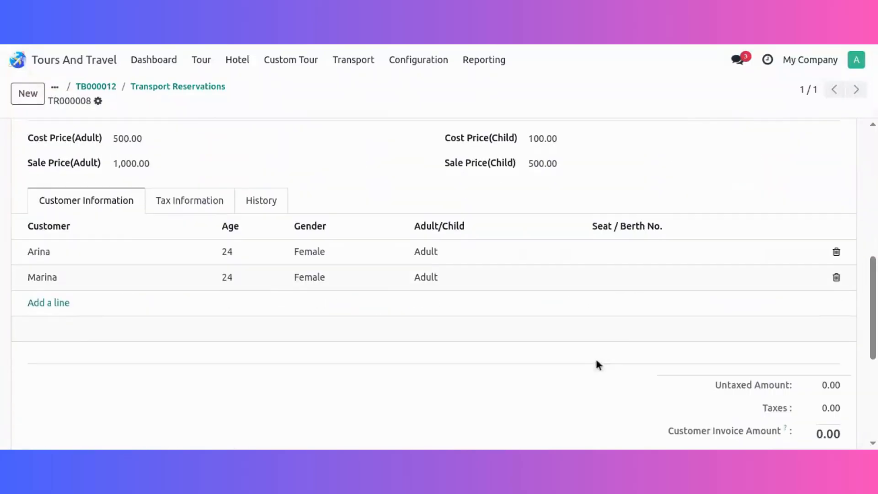
click(636, 254)
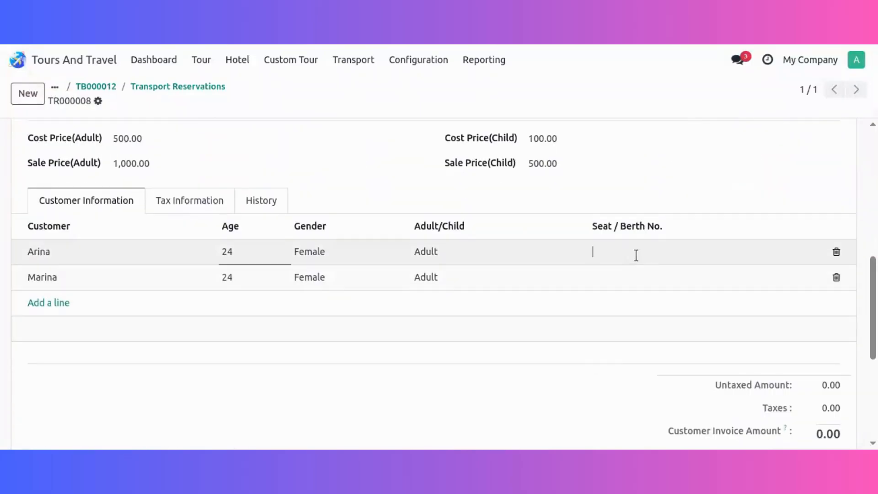
text(12)
click(635, 287)
text(23)
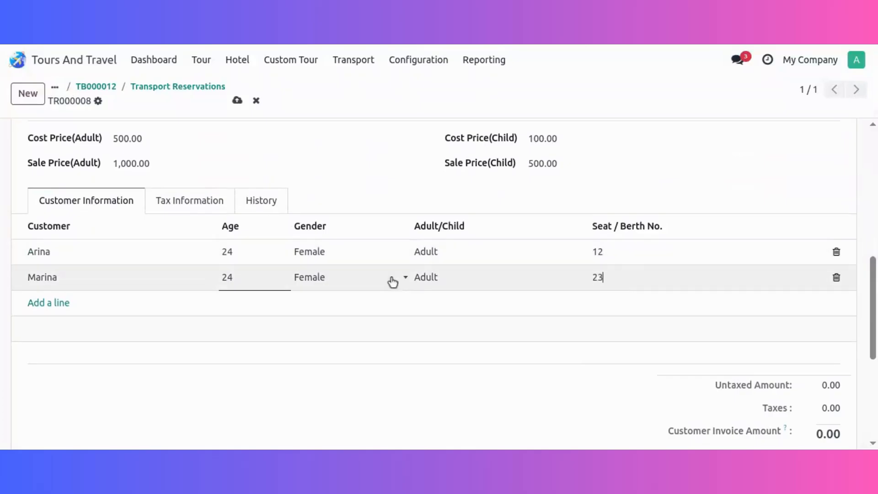
Confirm the transport booking and issue its ticket.
scroll(392, 280, up, 8)
click(80, 140)
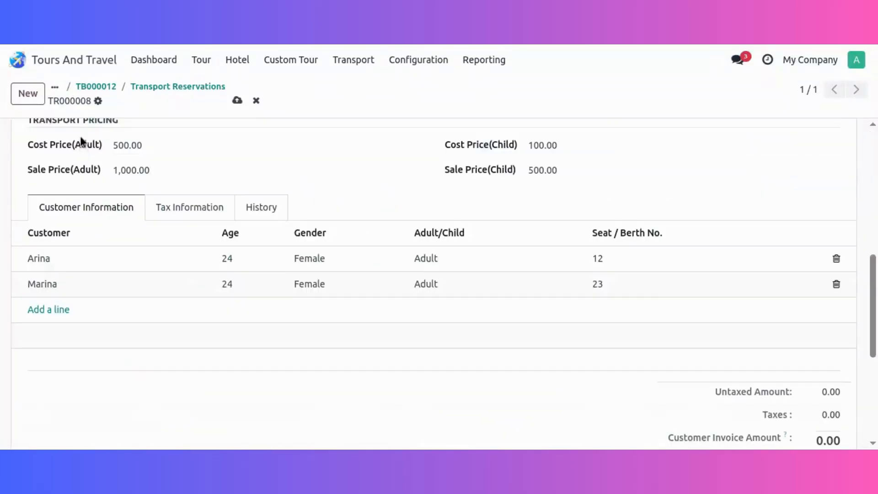
scroll(149, 223, up, 10)
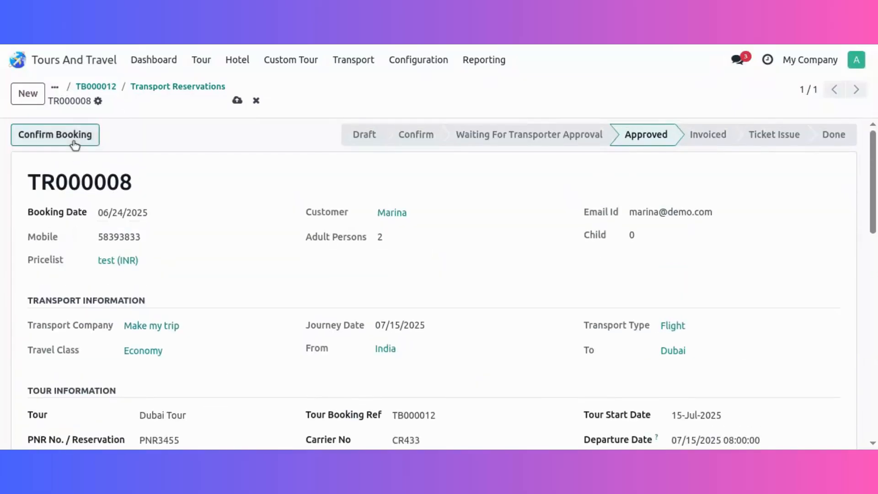
click(74, 143)
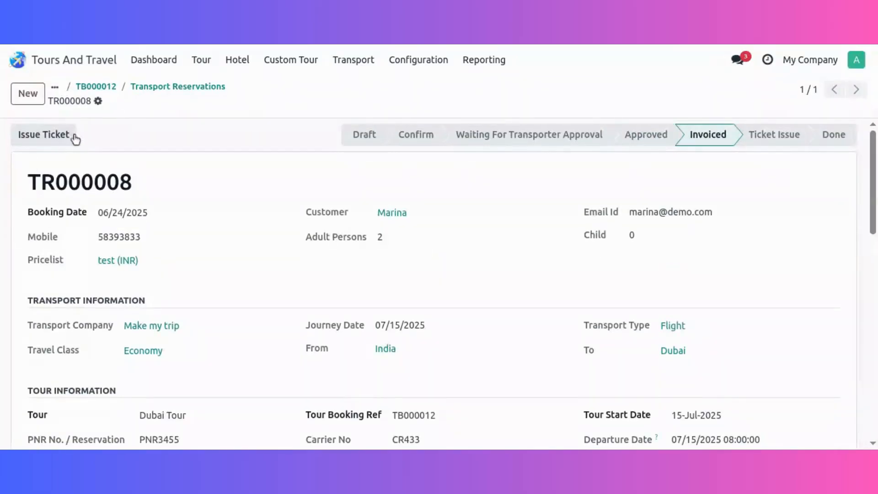
click(36, 140)
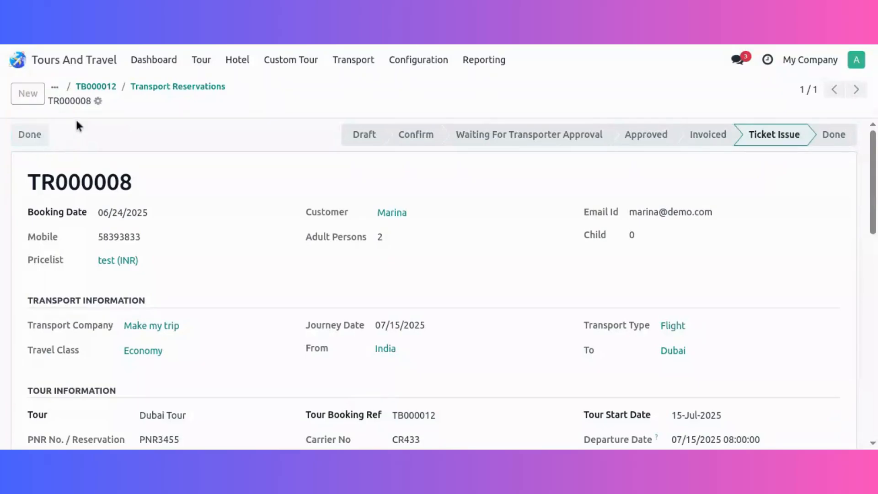
Mark the transport reservation as done and open the first visa record of the tour booking.
click(178, 87)
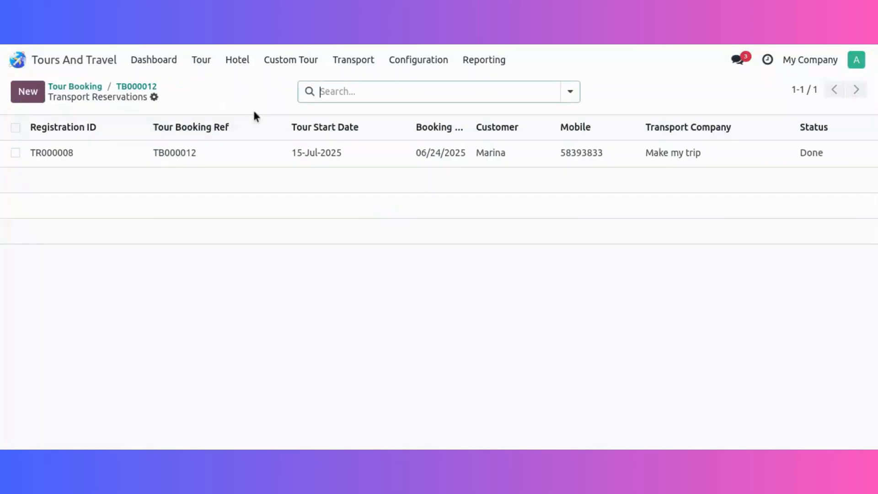
click(144, 86)
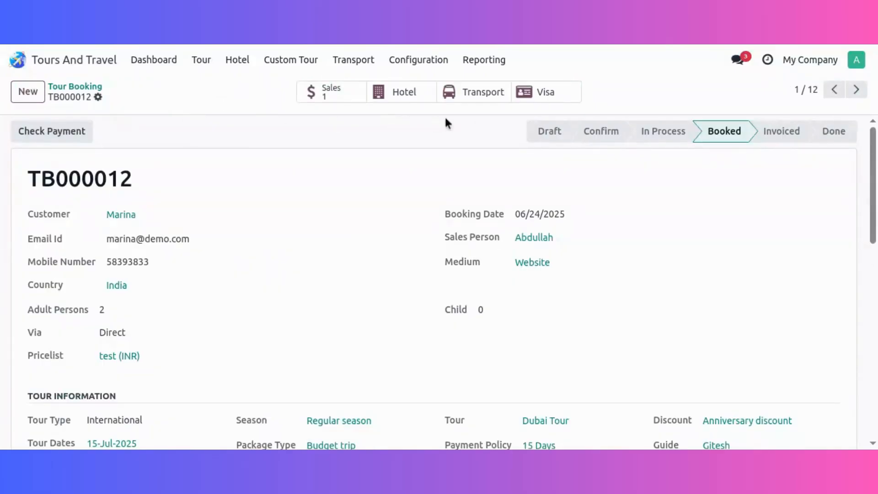
click(530, 94)
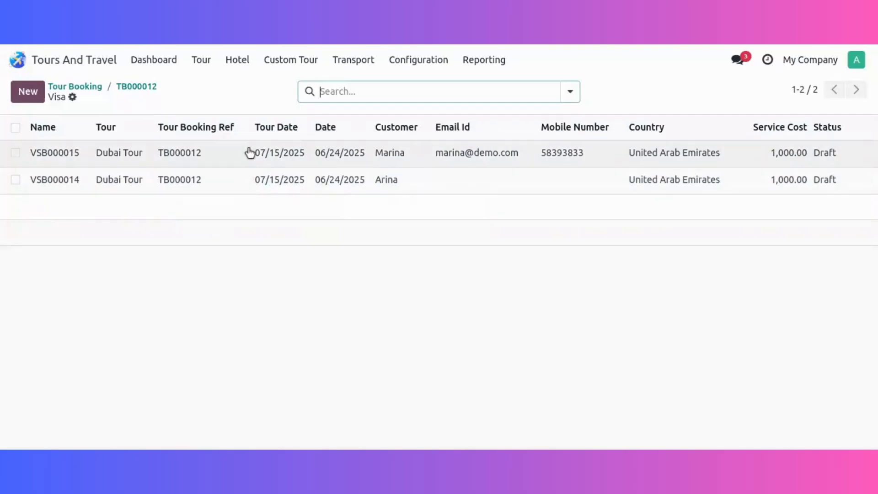
click(236, 151)
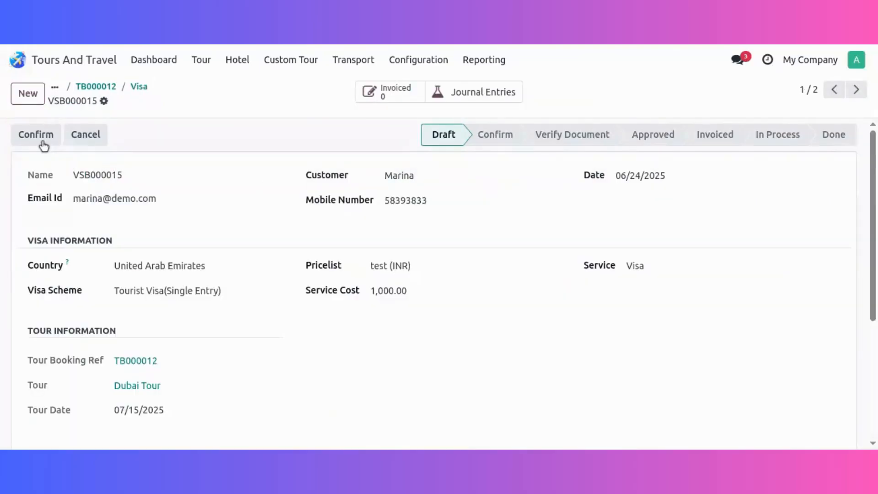
Add an Election Card line to the visa's document information with 2332 as the xerox/photo copy value.
scroll(308, 297, down, 4)
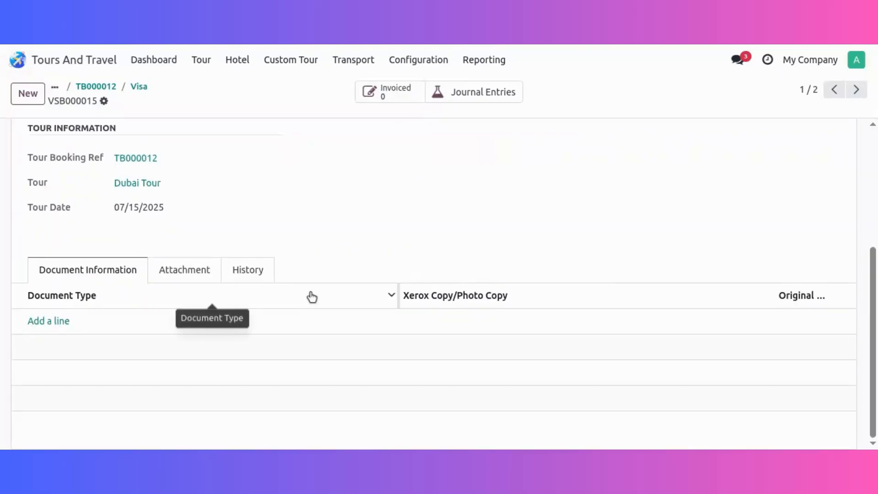
scroll(306, 296, up, 4)
scroll(292, 297, down, 4)
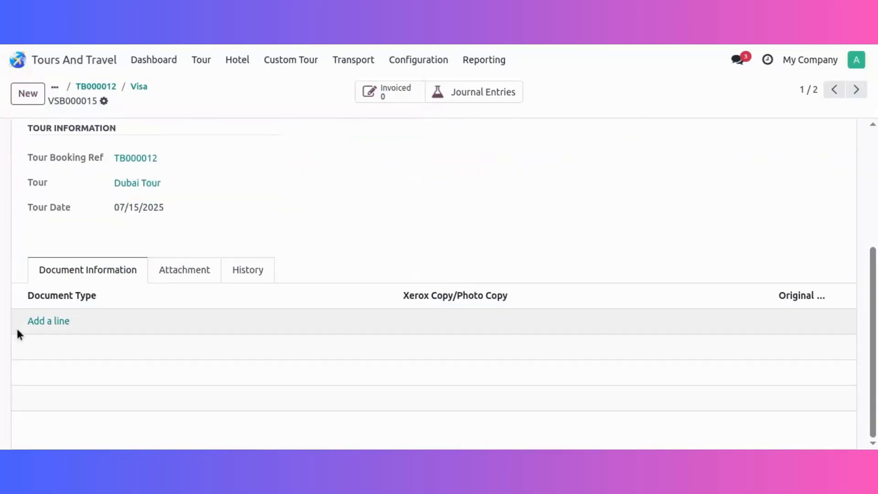
click(65, 320)
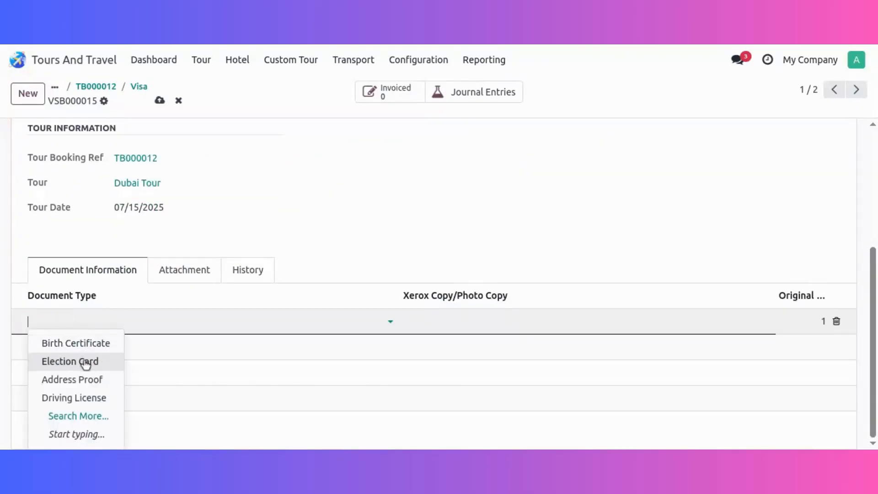
click(85, 361)
click(427, 323)
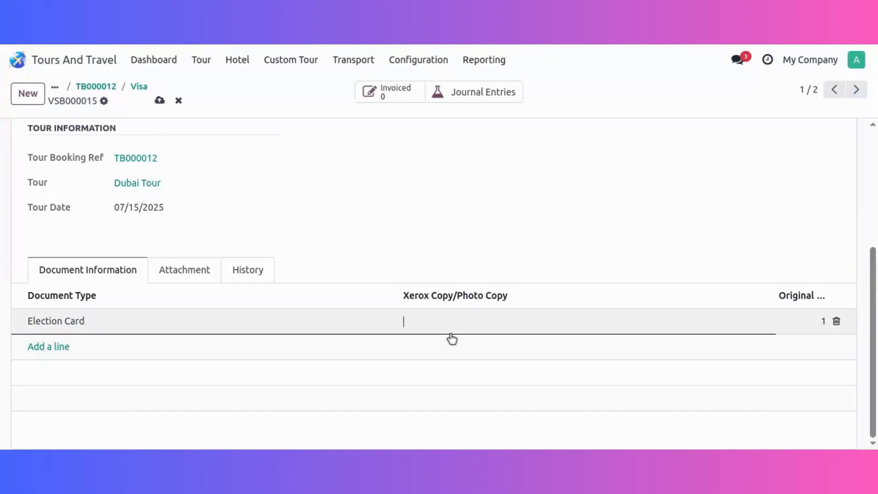
text(2332)
scroll(274, 306, up, 3)
Add a URL attachment named id with the address ret.tt.com to the first visa record.
scroll(246, 302, down, 3)
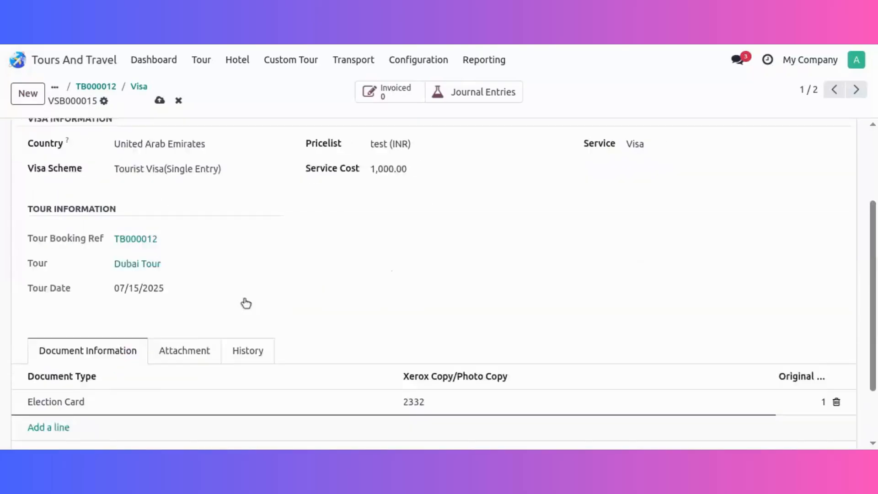
click(190, 279)
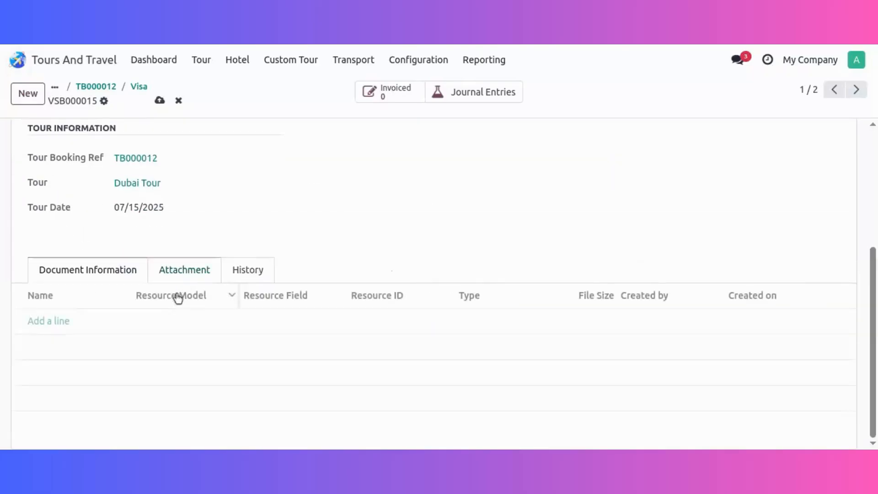
click(57, 326)
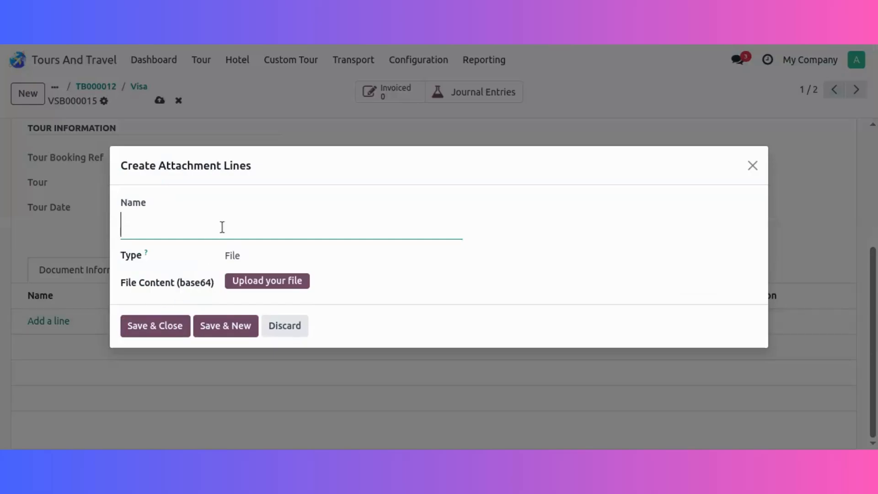
text(id)
click(249, 259)
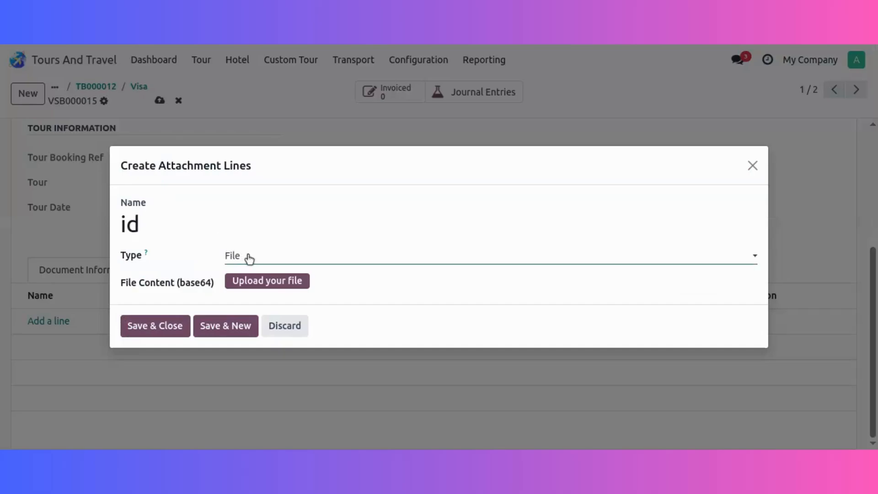
click(283, 284)
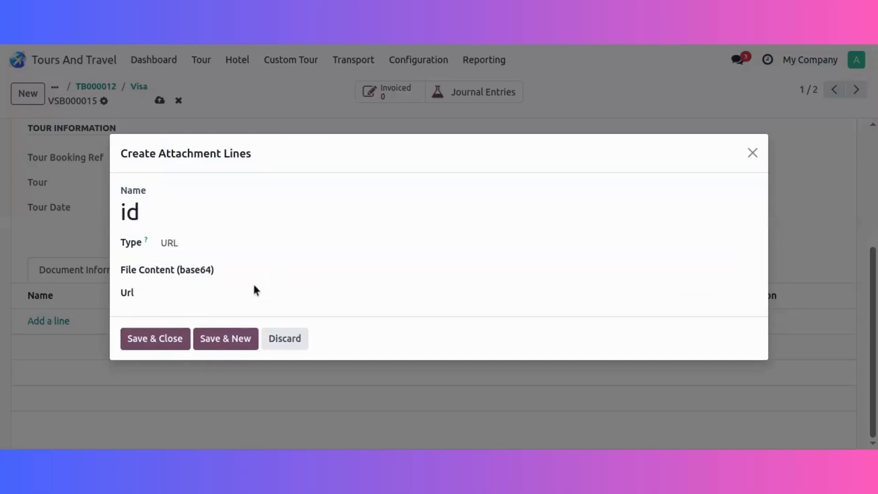
click(264, 293)
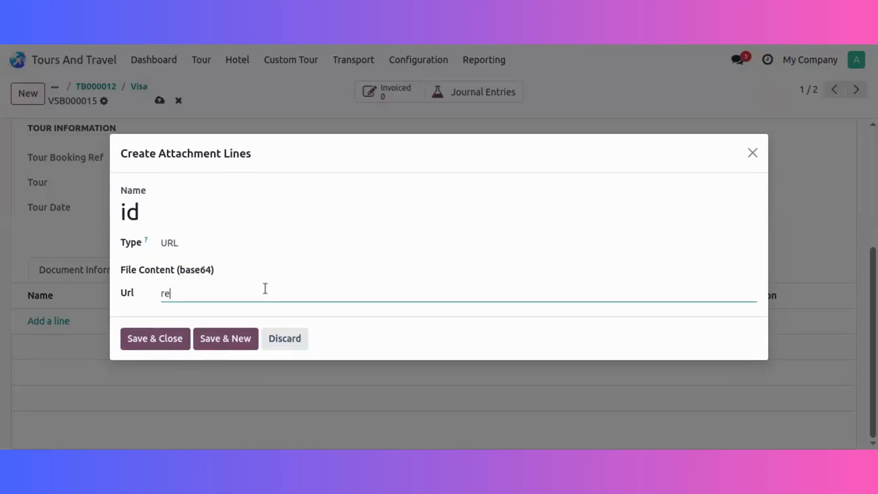
text(ret@)
key(BackSpace)
text(.tt)
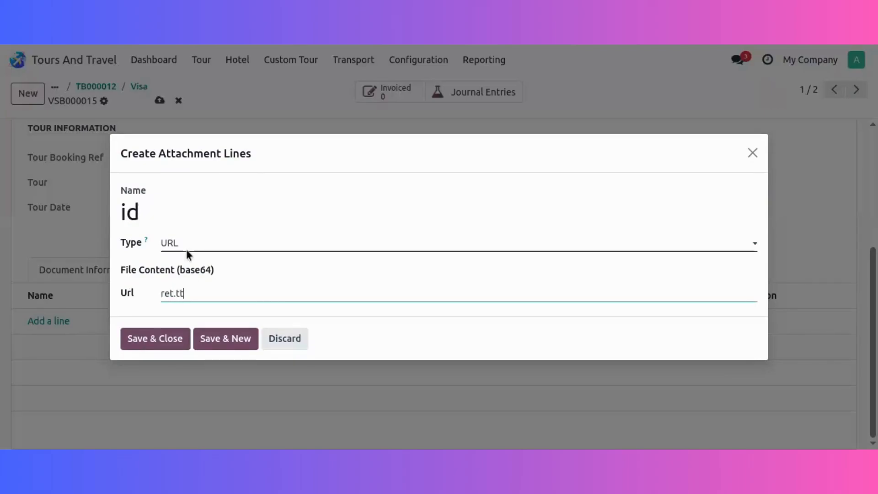
text(.cpo)
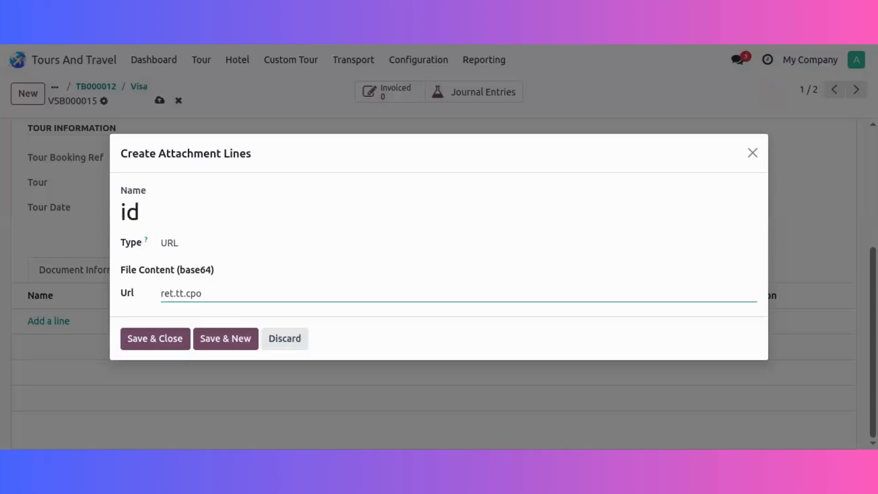
click(161, 340)
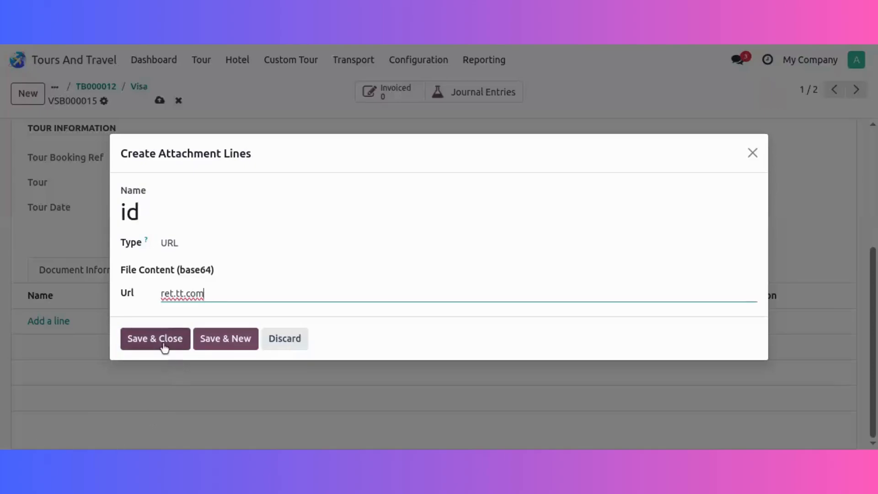
Save the visa record and advance it through confirmation, document verification and officer approval.
scroll(190, 178, up, 3)
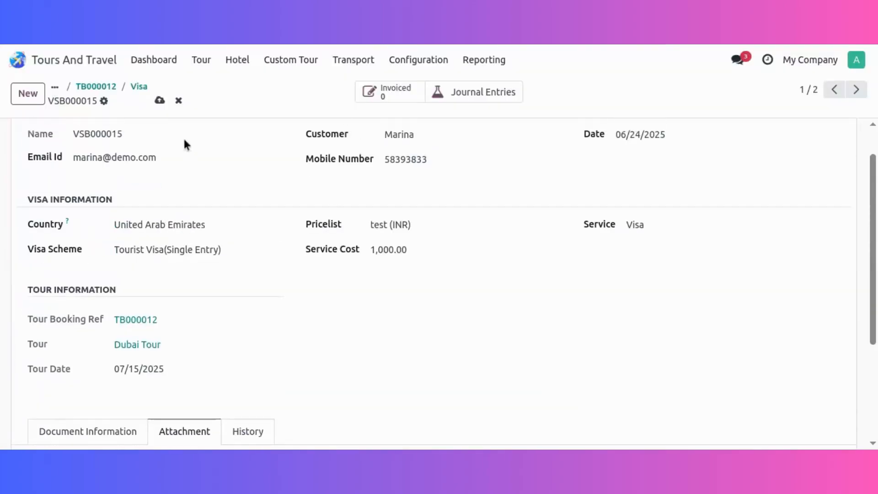
click(160, 99)
click(31, 143)
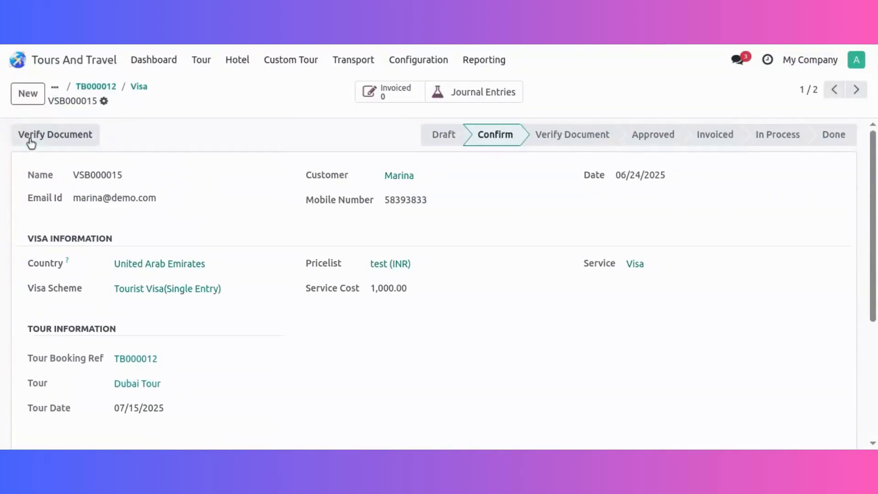
click(31, 143)
click(31, 143)
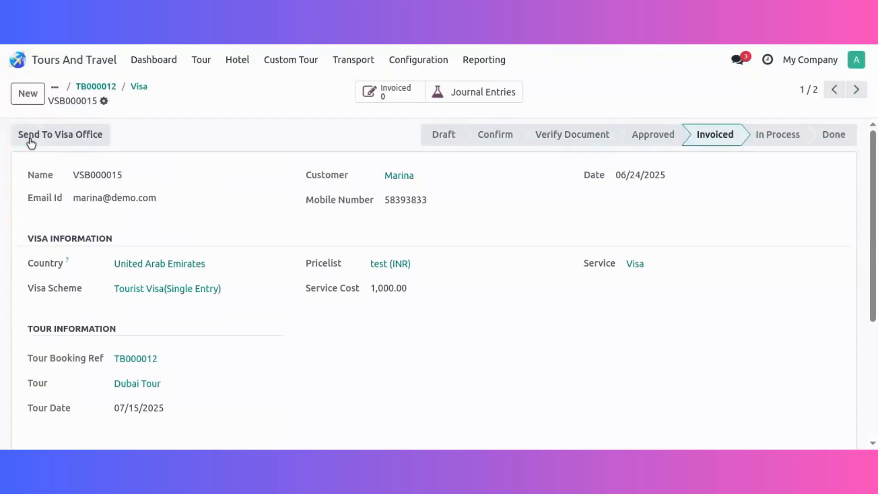
Send the first visa to the visa office, creating its journal entry with payment date 07/14/2025 and the Cash journal.
click(31, 143)
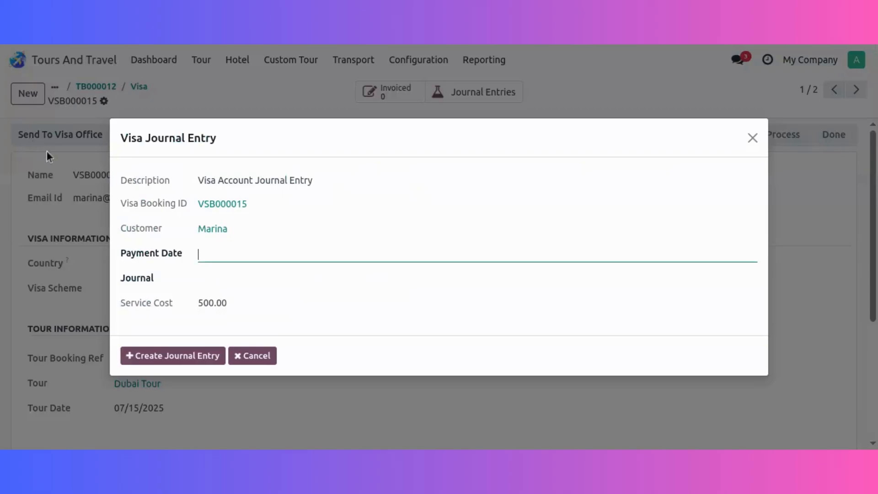
click(224, 253)
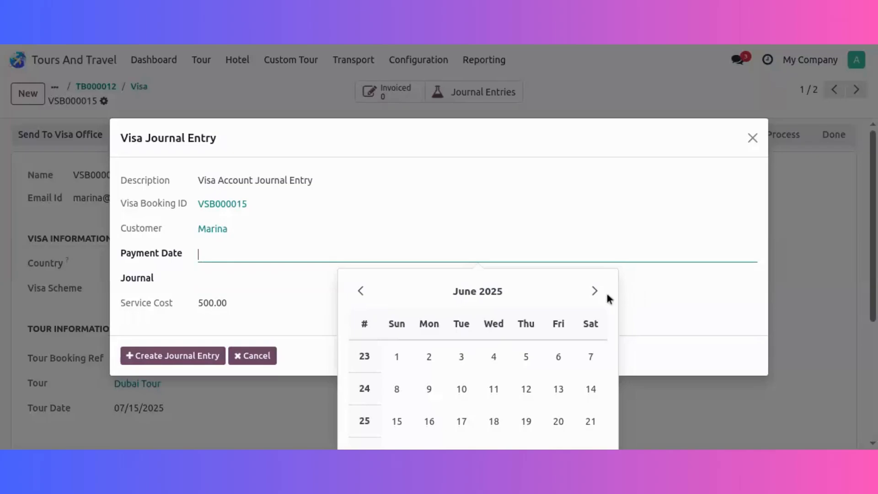
click(594, 302)
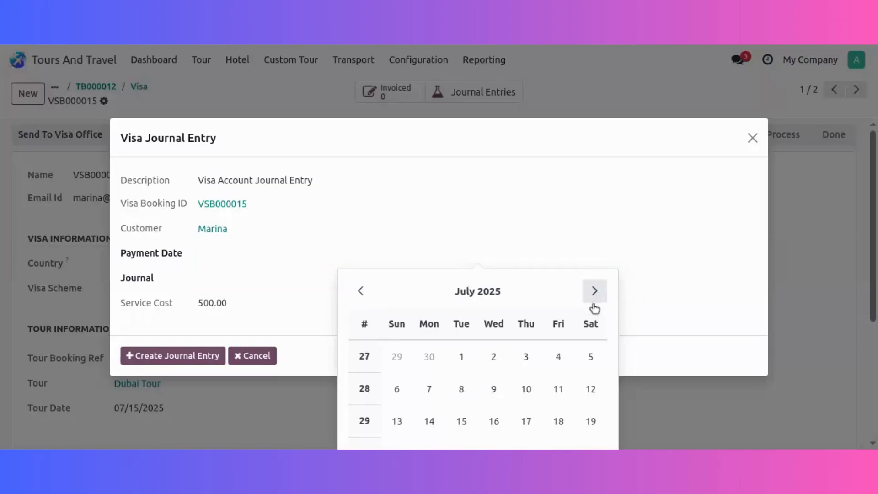
click(433, 421)
click(269, 279)
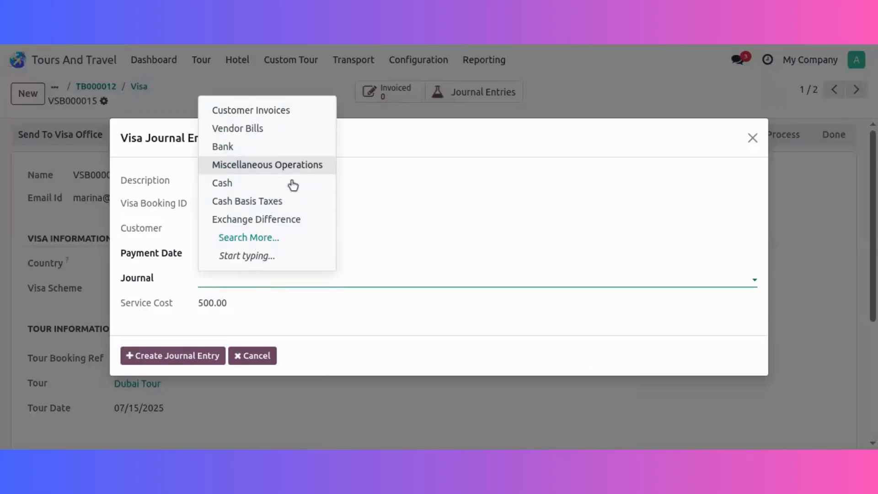
click(286, 183)
click(153, 358)
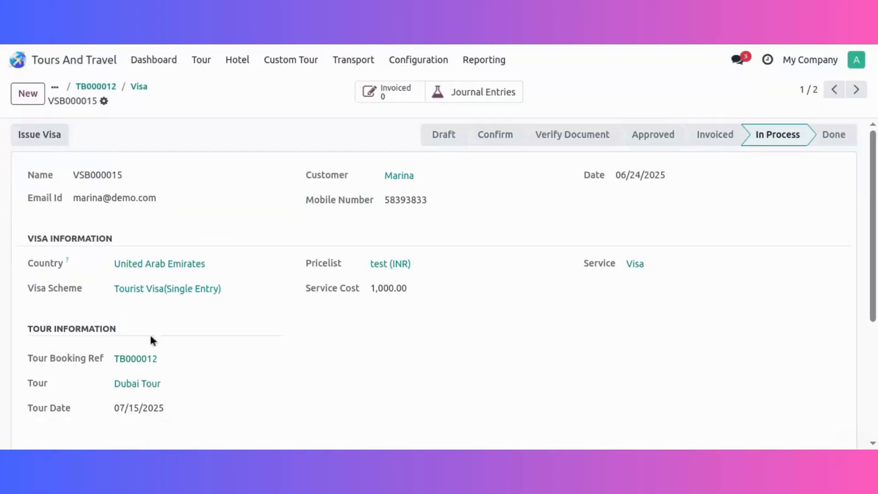
Issue the first visa and open the tour booking's second visa record.
click(44, 134)
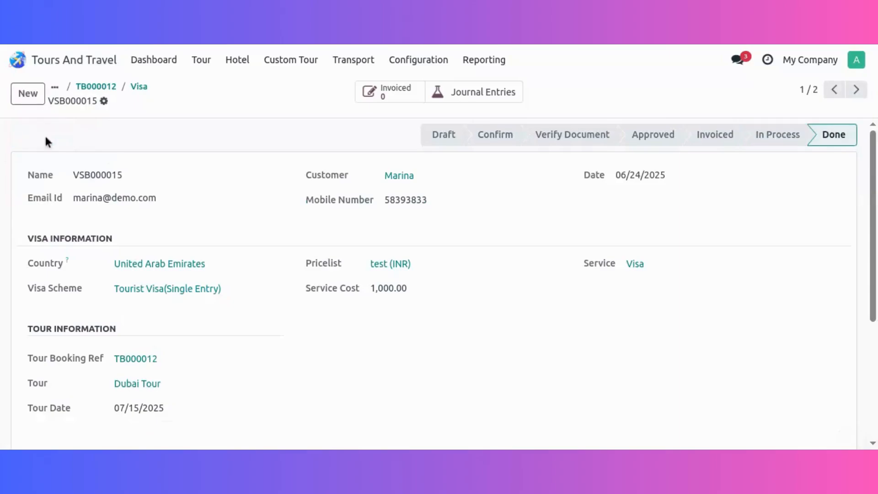
click(142, 86)
click(366, 178)
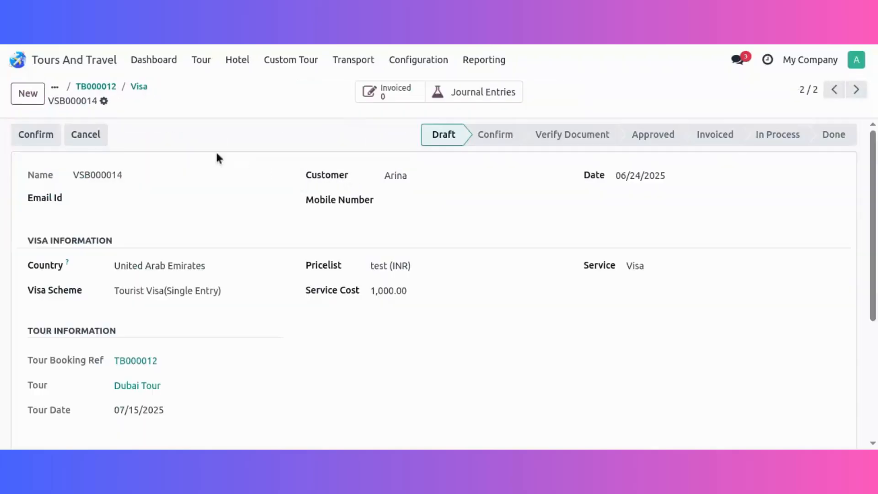
Confirm the second visa record and try to verify its documents.
click(38, 136)
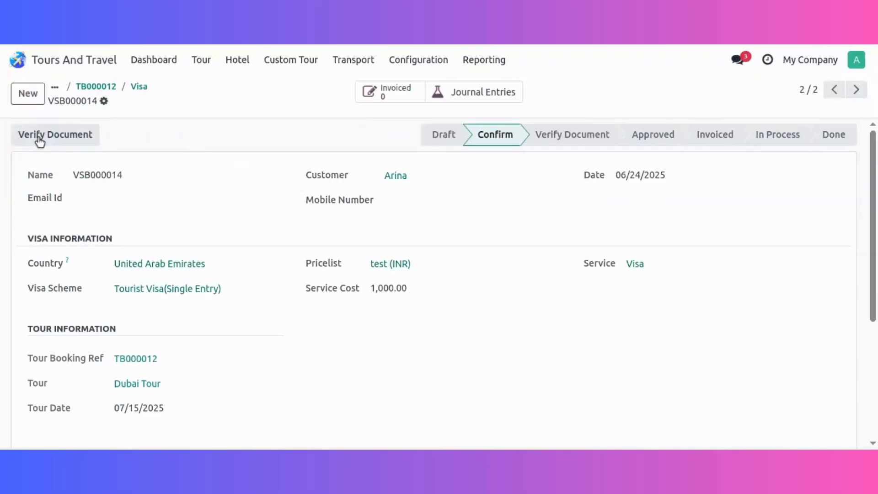
click(40, 135)
click(95, 277)
scroll(236, 197, down, 4)
click(29, 321)
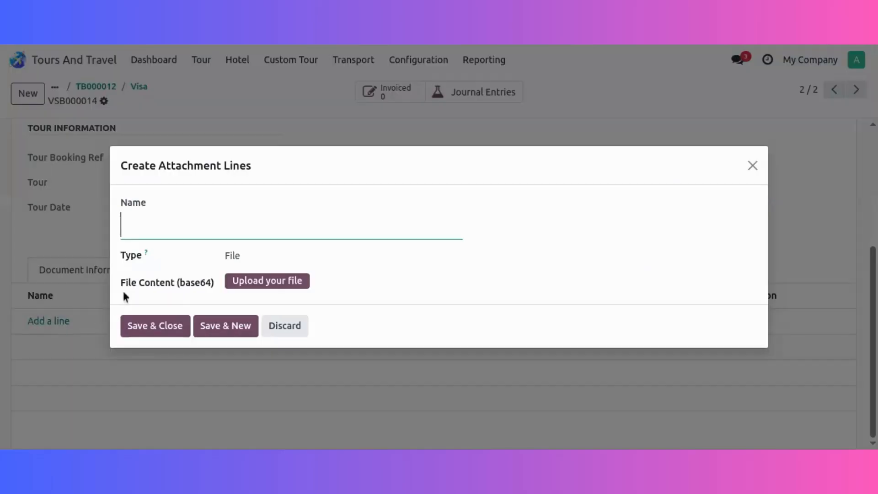
text(doc)
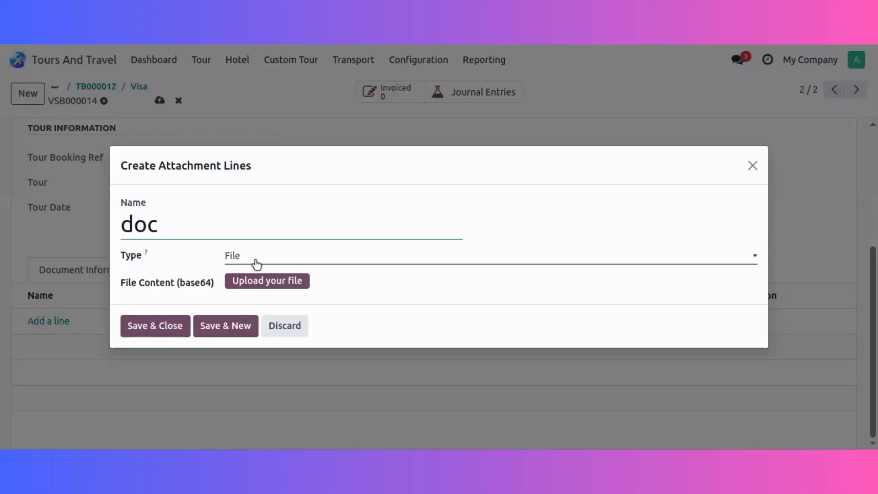
click(270, 267)
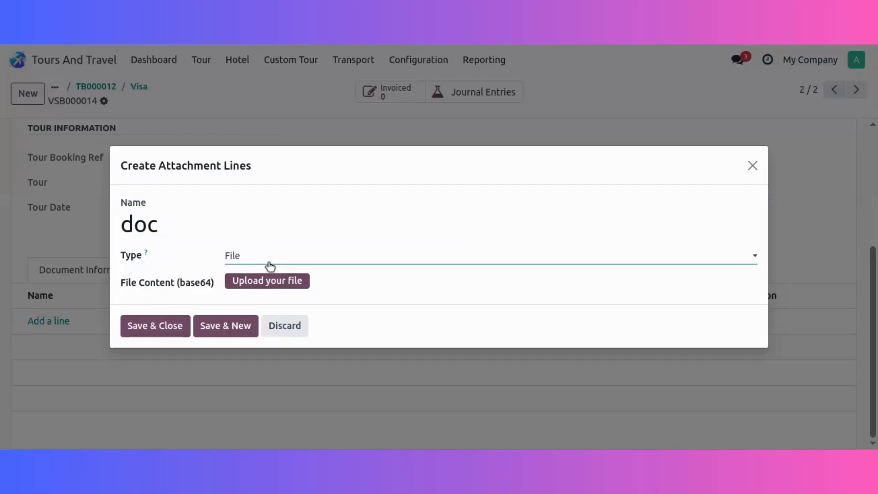
click(258, 283)
click(259, 290)
text(www)
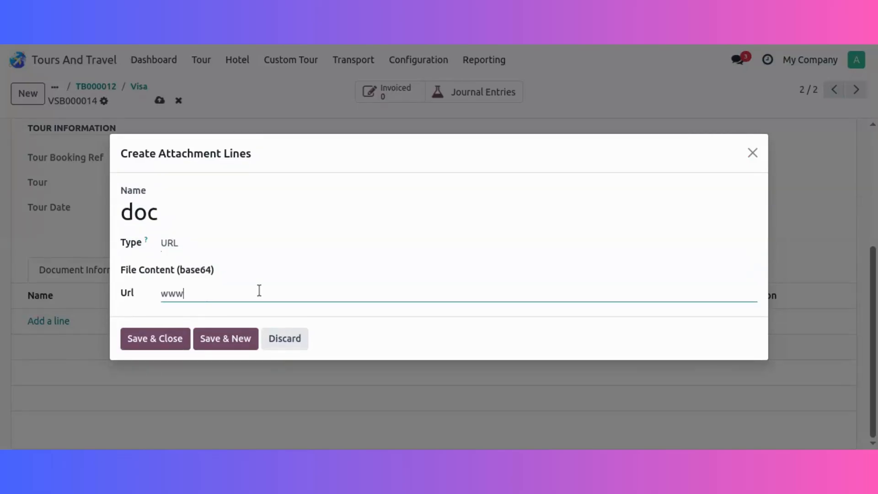
text(.xyz)
click(177, 338)
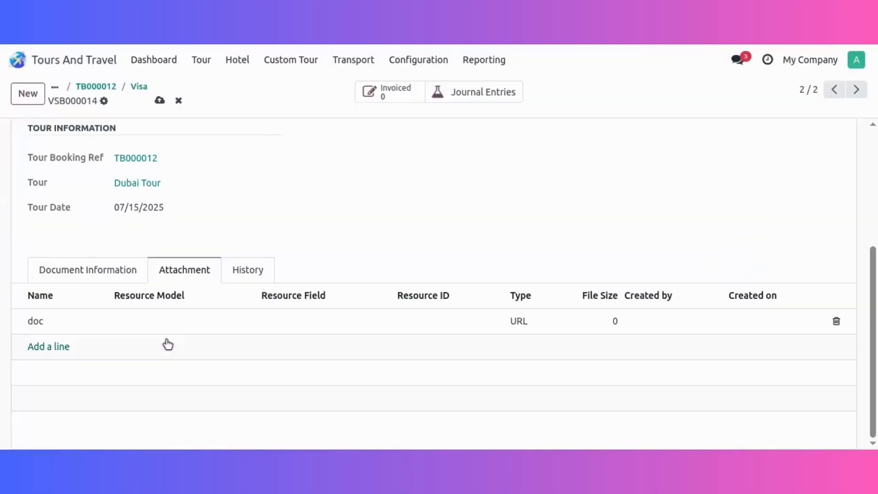
click(159, 100)
Verify the second visa's documents and approve it by officer.
scroll(30, 138, up, 5)
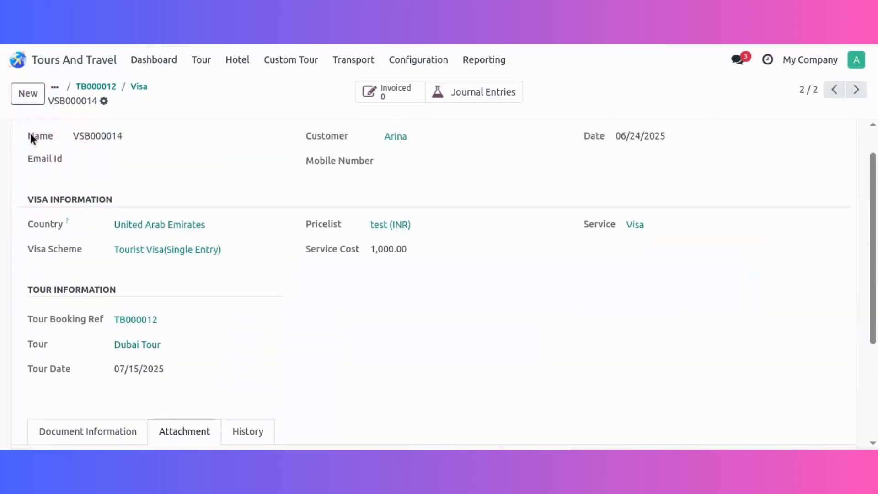
click(53, 135)
click(53, 136)
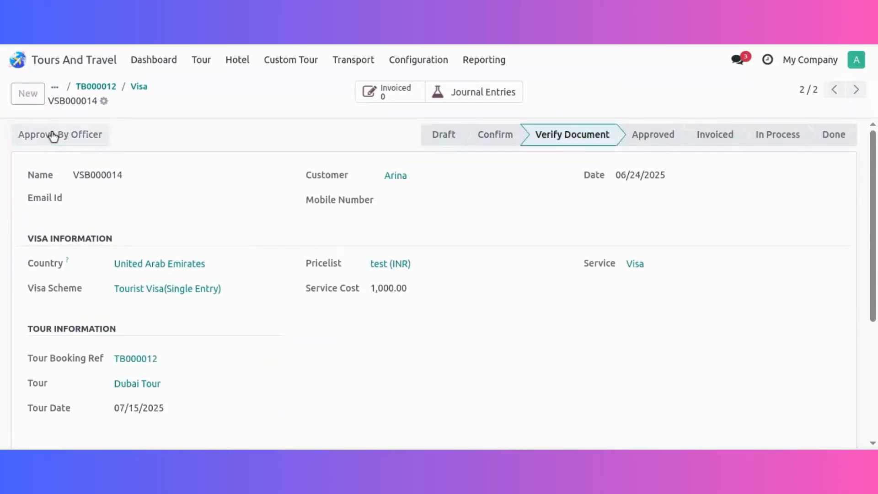
Send the second visa to the visa office, creating its journal entry with payment date 07/14/2025 and the Cash journal.
click(53, 135)
click(201, 253)
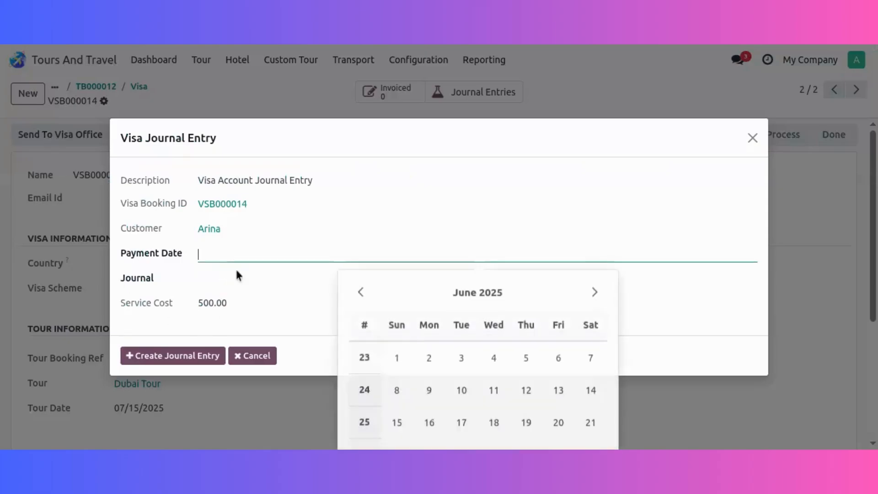
click(595, 292)
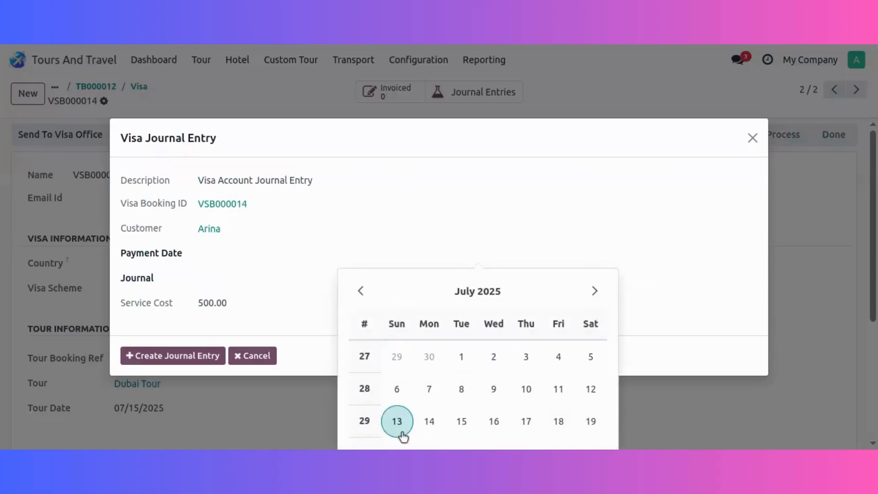
click(422, 423)
click(241, 275)
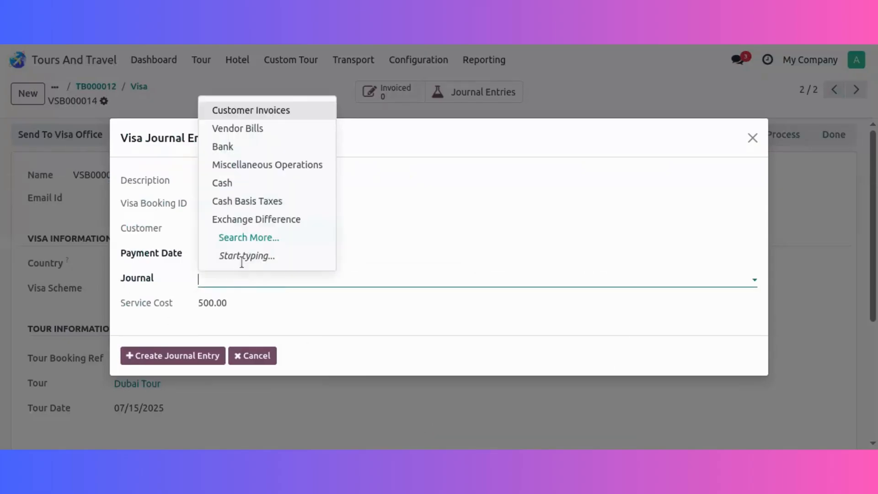
click(257, 183)
click(173, 355)
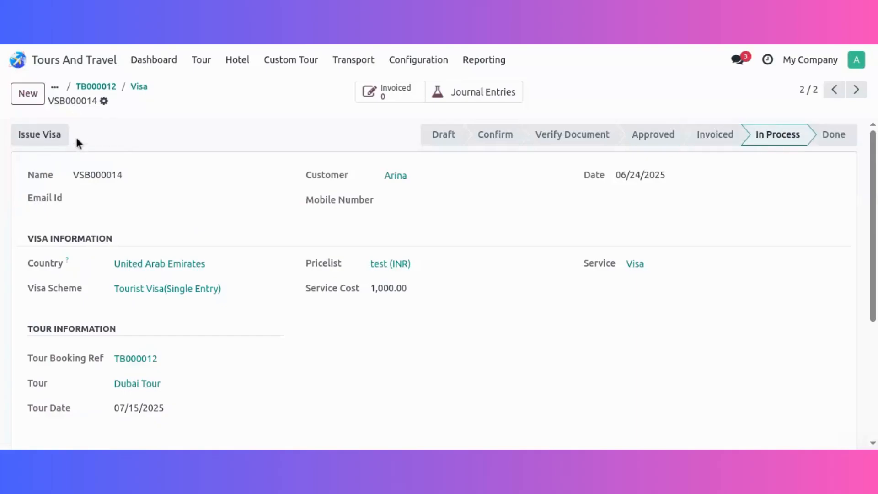
Return to the tour booking and check its payment.
click(134, 87)
click(144, 87)
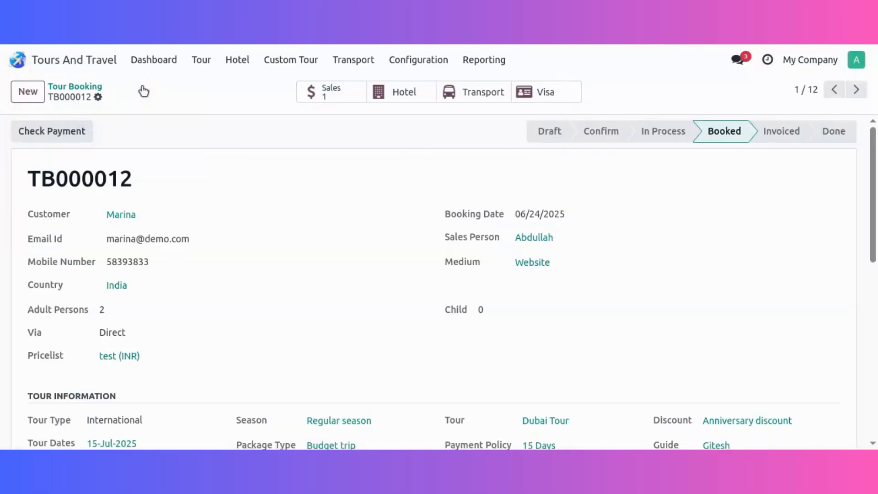
click(79, 139)
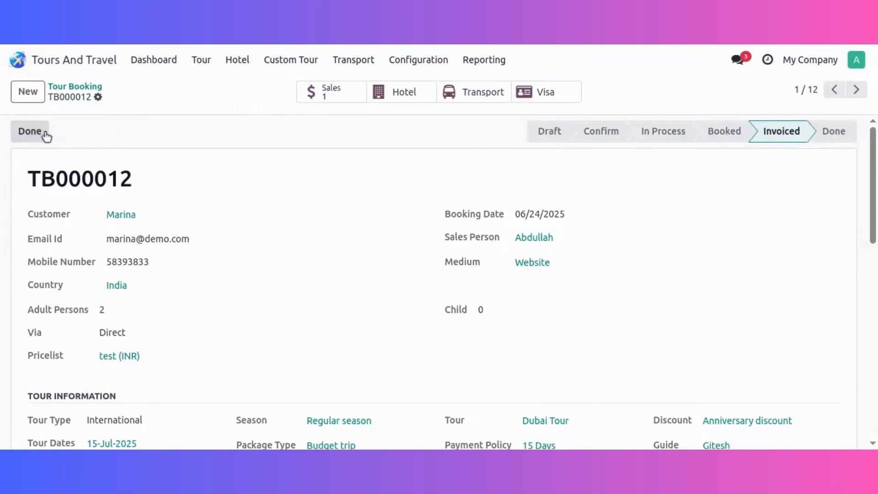
Try to mark the tour booking as done, and open its linked sales quotation.
click(39, 132)
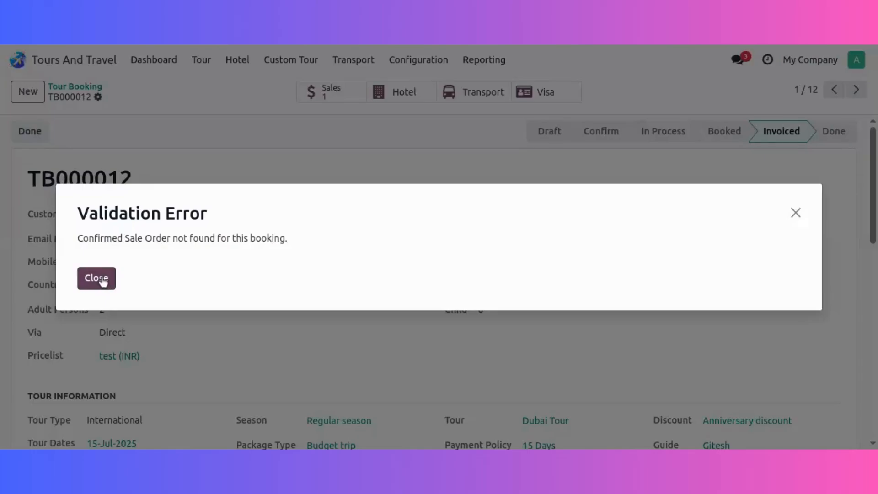
click(102, 281)
click(314, 98)
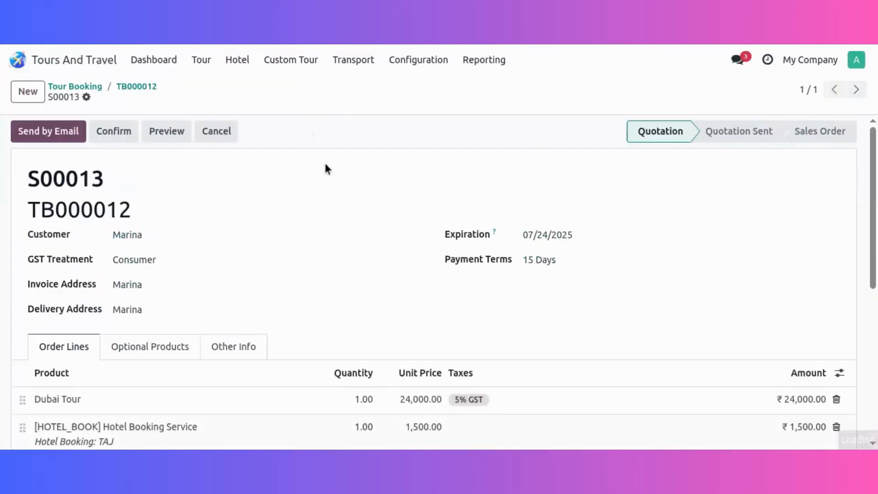
Review the quotation's order lines and total, and confirm the quotation as a sales order.
scroll(300, 220, down, 4)
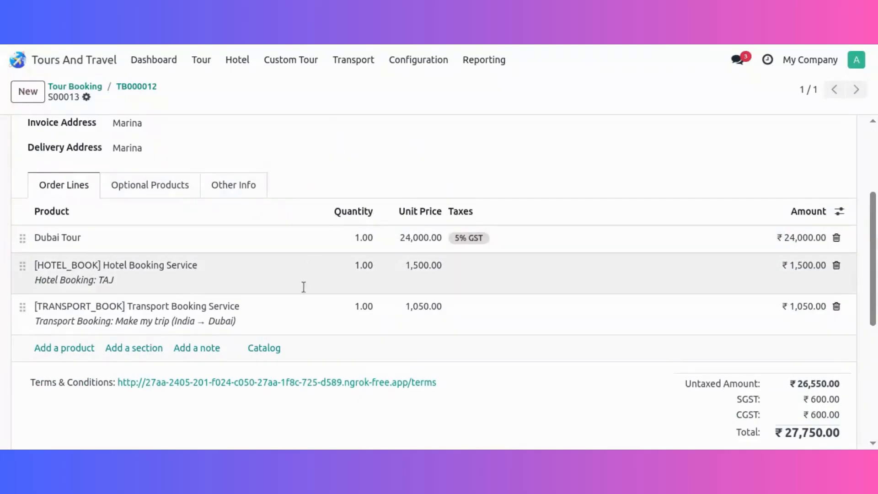
scroll(304, 284, up, 3)
scroll(482, 311, down, 3)
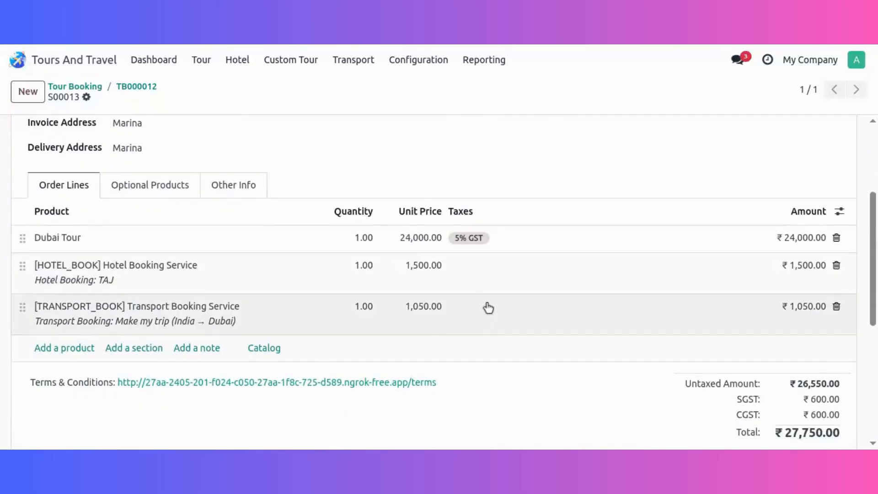
scroll(457, 304, up, 3)
click(114, 131)
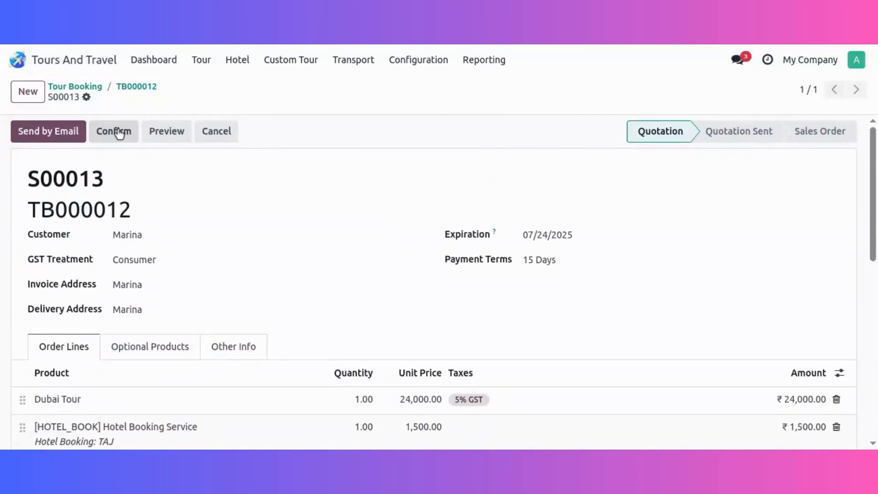
Create a draft invoice from the sales order, check its invoice lines, and confirm the invoice.
scroll(622, 313, down, 5)
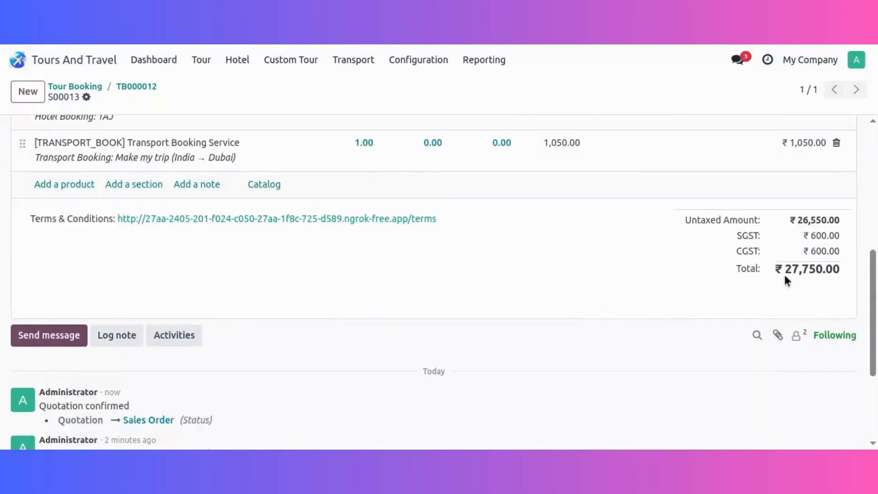
scroll(397, 241, up, 5)
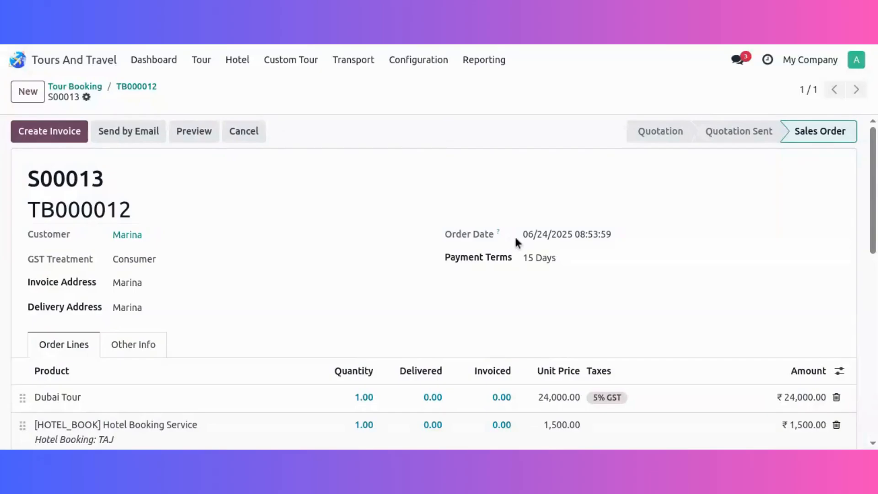
click(73, 131)
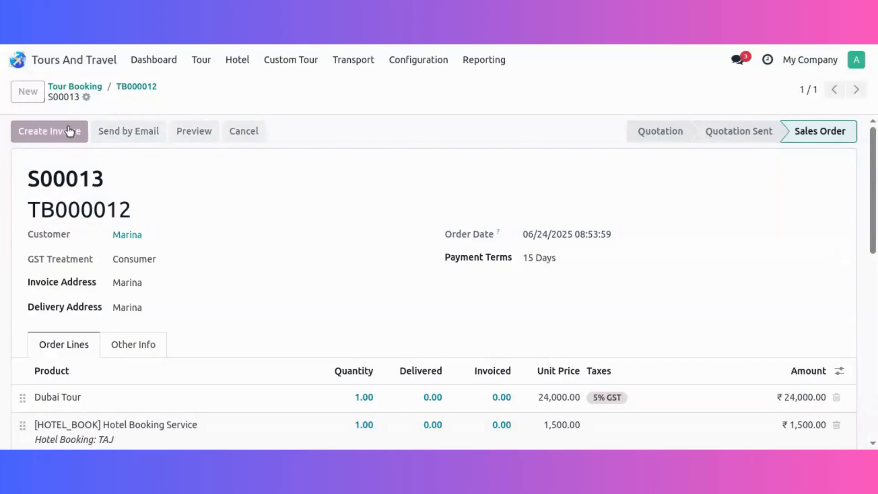
click(185, 314)
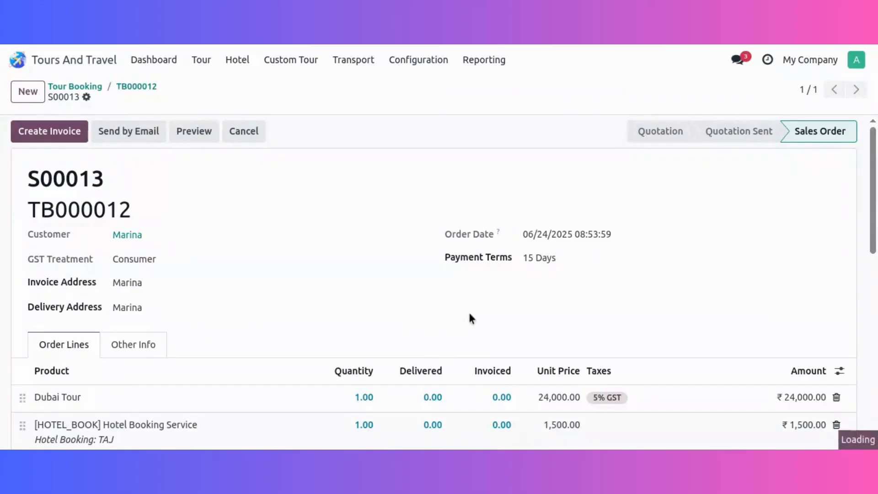
scroll(397, 333, down, 5)
scroll(369, 325, up, 5)
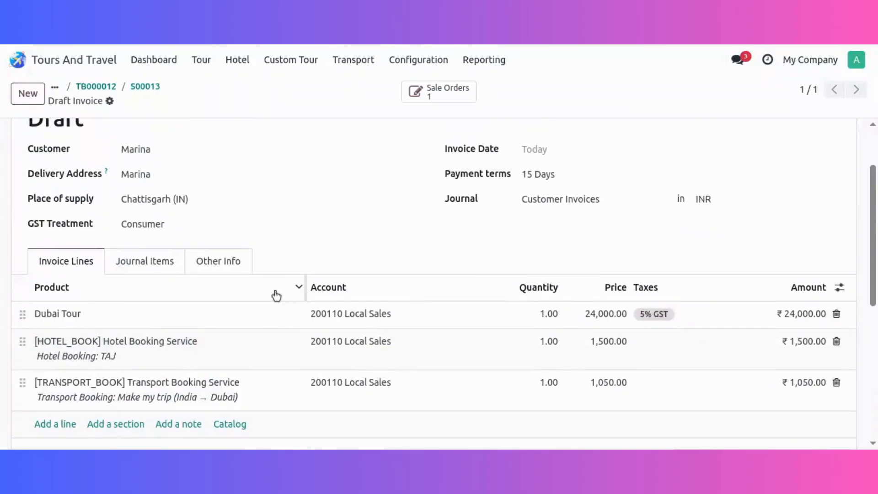
click(54, 142)
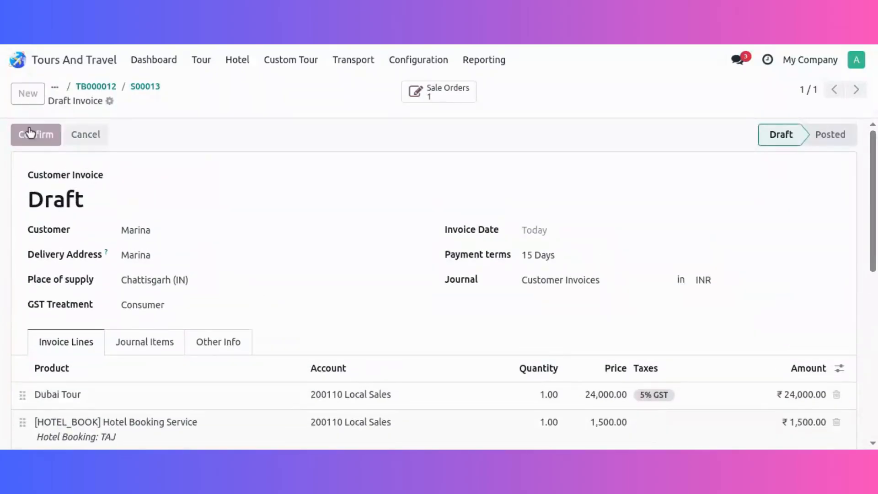
Register payment of the invoice's full amount, ₹27,750.00, through the Bank journal with Manual Payment.
click(95, 135)
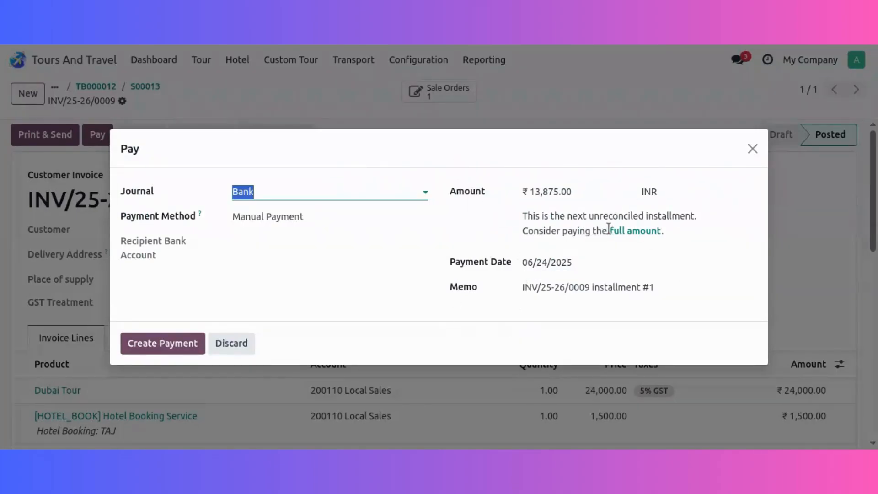
click(630, 231)
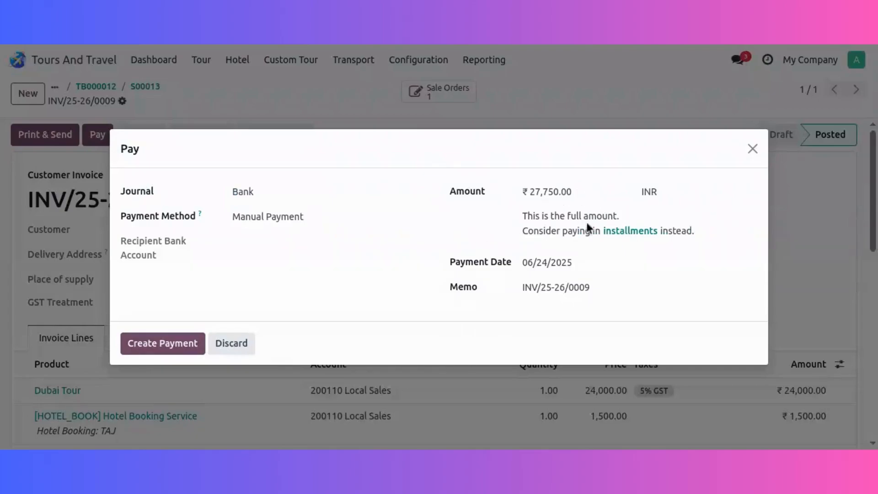
click(615, 233)
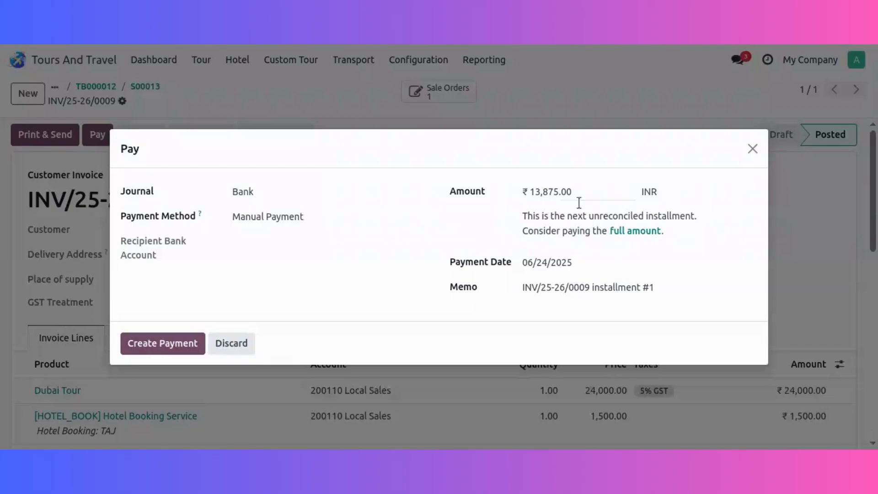
click(625, 233)
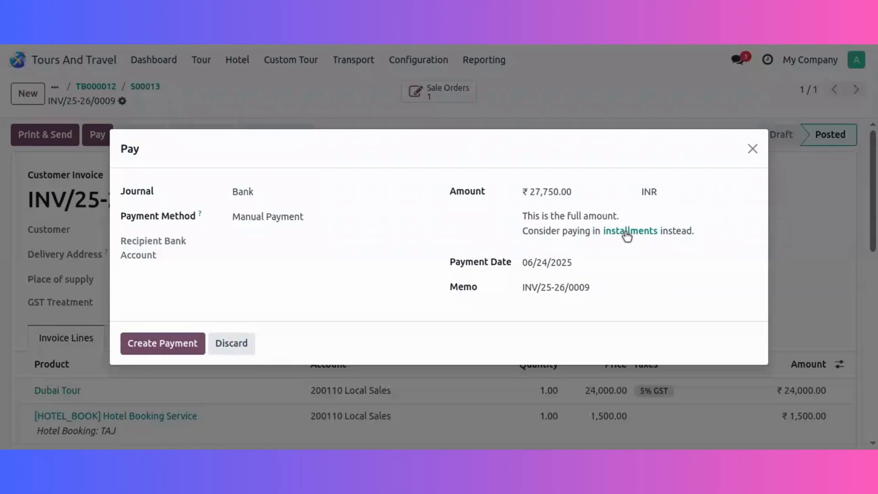
click(163, 347)
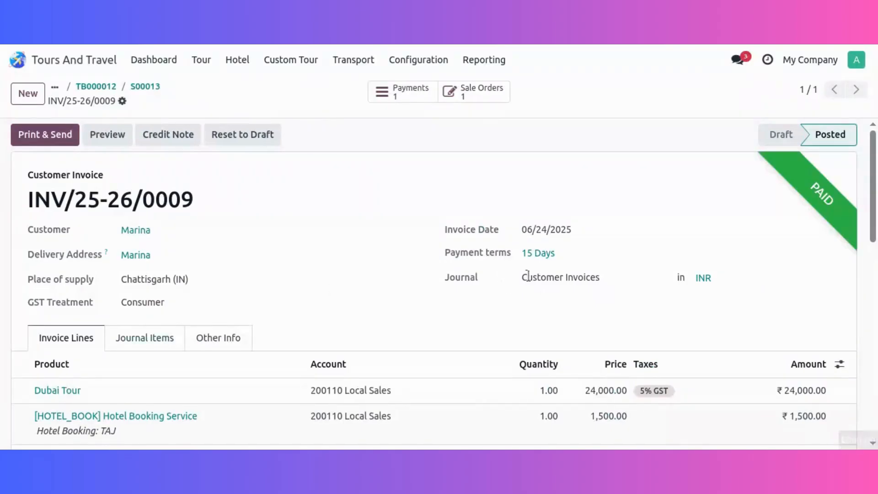
Return to the tour booking, mark it as done, and review its tour information and customers.
click(144, 89)
click(136, 87)
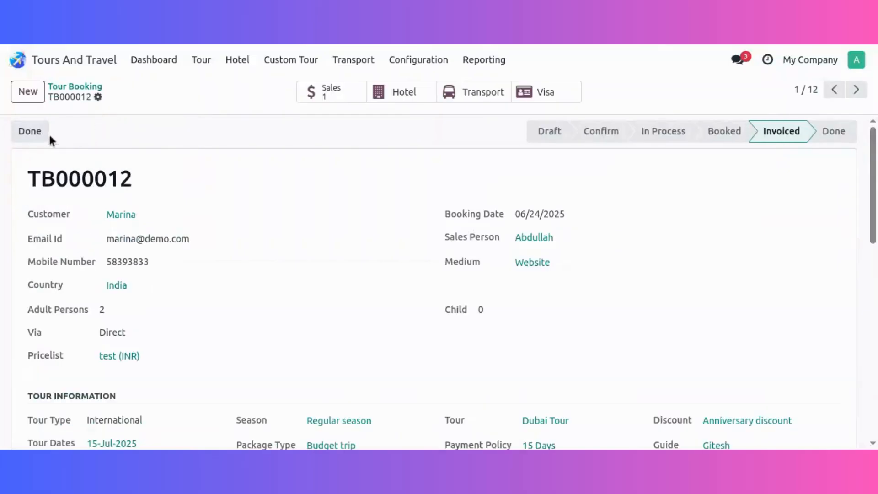
click(30, 131)
scroll(332, 275, down, 5)
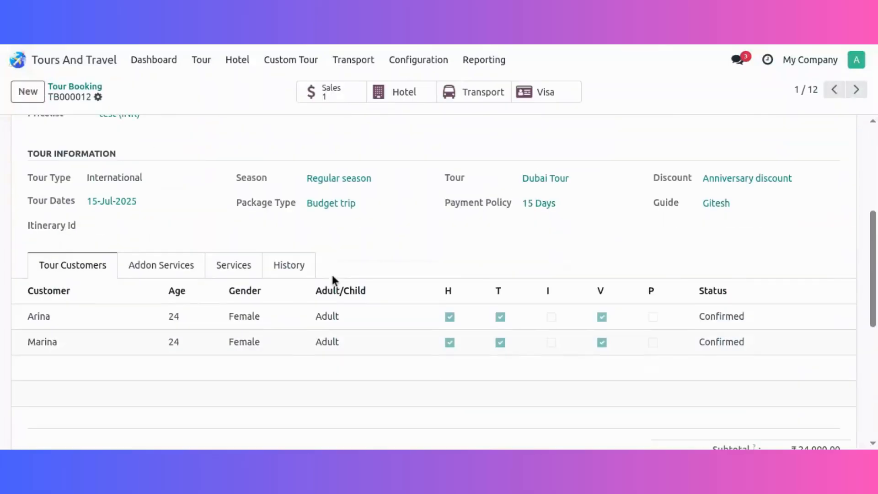
scroll(332, 272, down, 4)
scroll(330, 273, up, 6)
scroll(330, 274, up, 3)
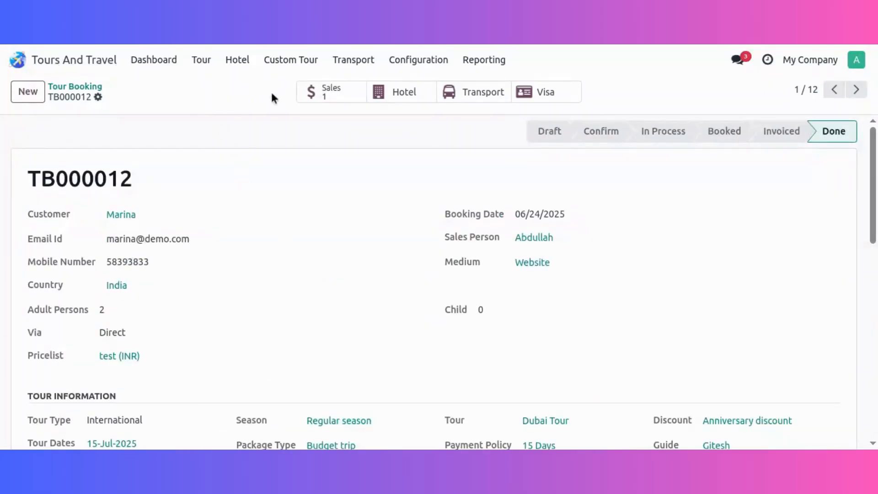
scroll(372, 224, down, 5)
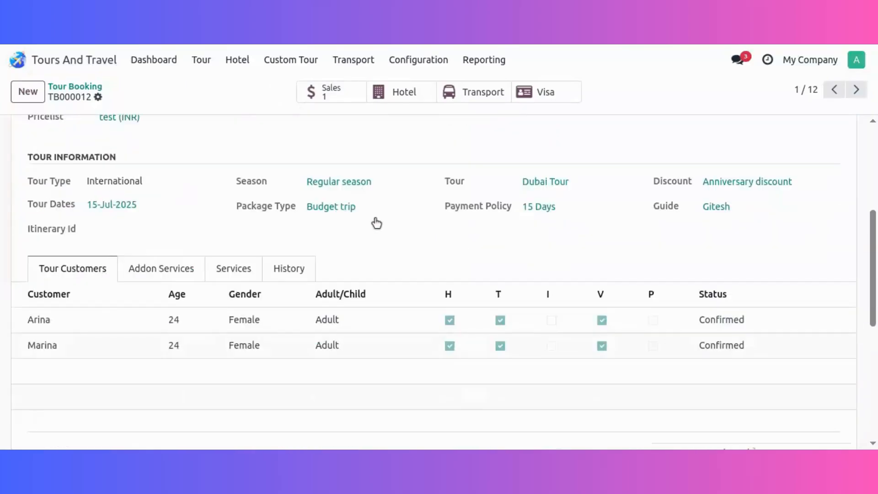
scroll(376, 243, up, 5)
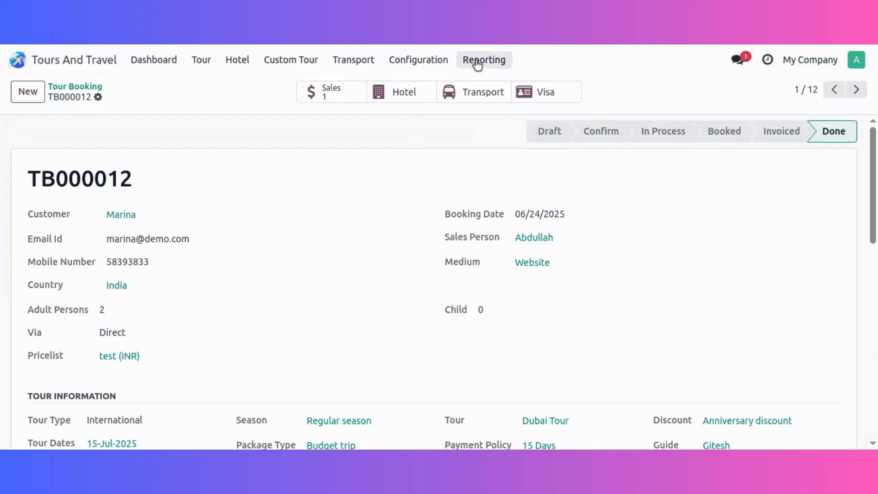
Create and save a new tour cancellation for the completed Dubai Tour booking.
click(207, 62)
click(220, 124)
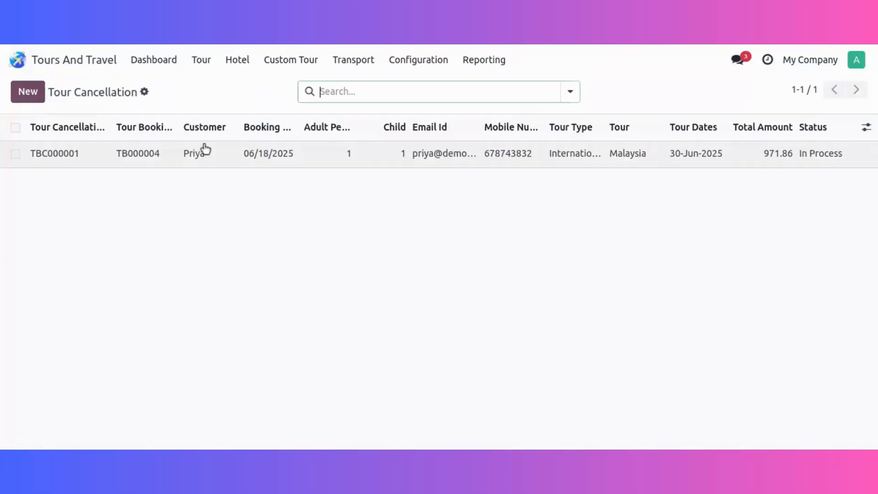
click(37, 101)
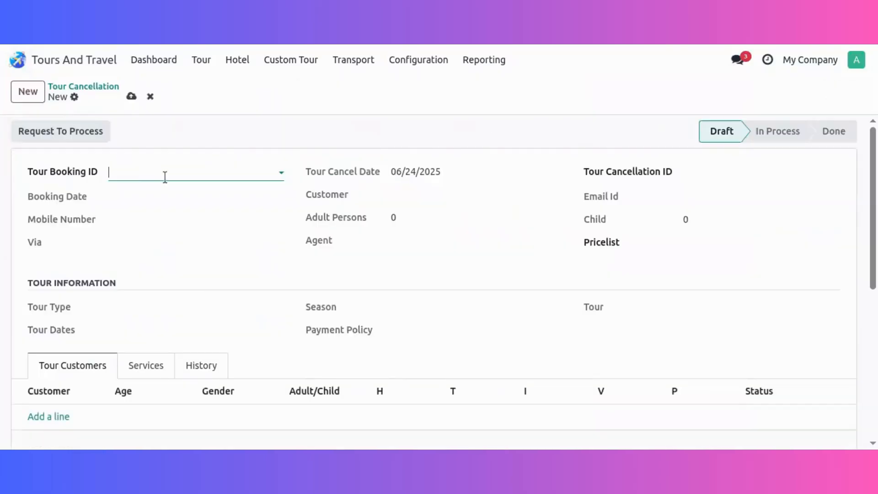
click(165, 176)
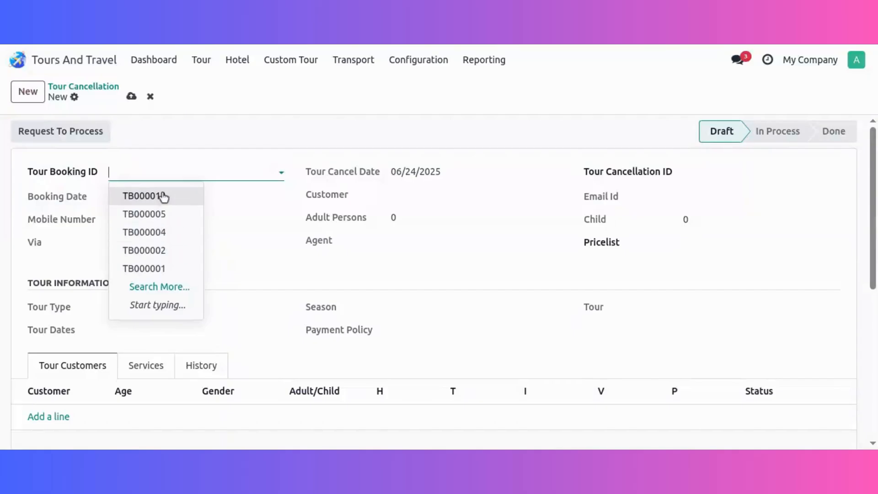
click(164, 196)
click(131, 96)
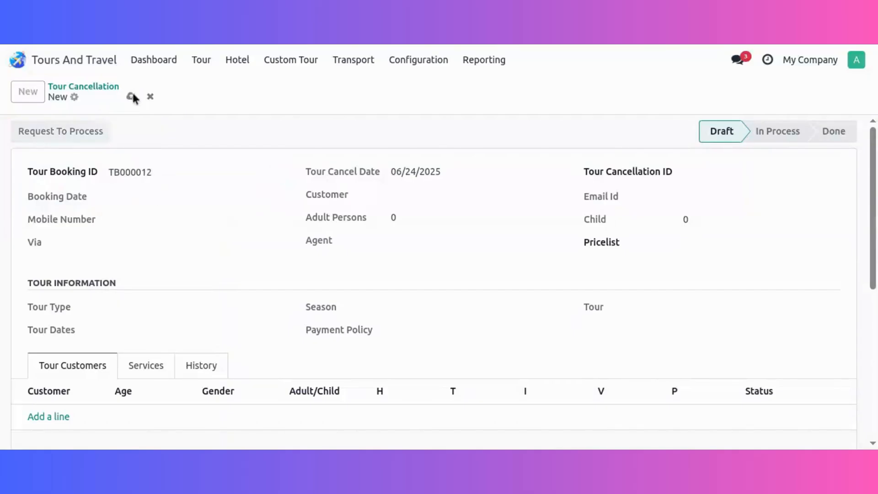
Review the cancellation's customers and total amount, request its processing, and open the refund payment entry.
scroll(421, 218, down, 3)
scroll(405, 253, up, 2)
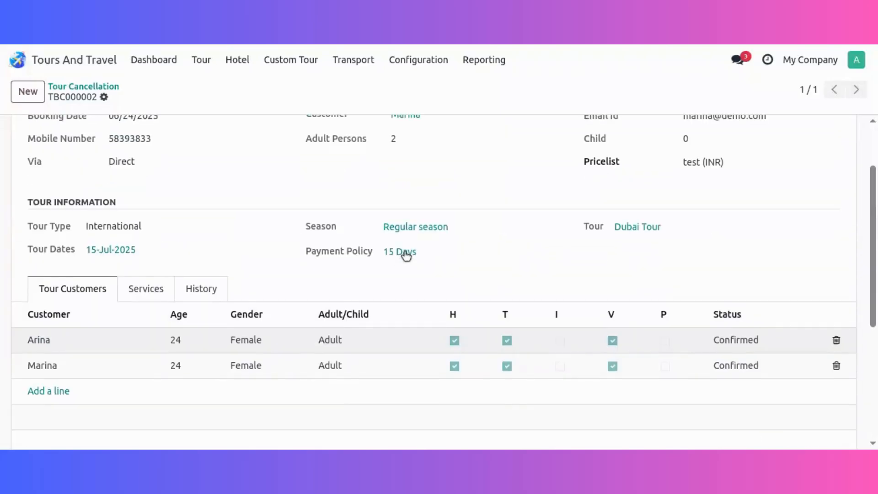
scroll(522, 307, down, 5)
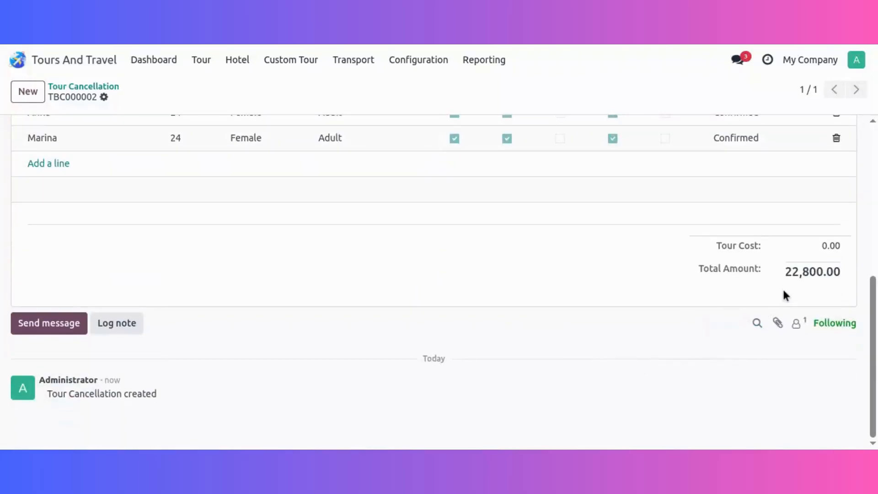
scroll(620, 301, up, 2)
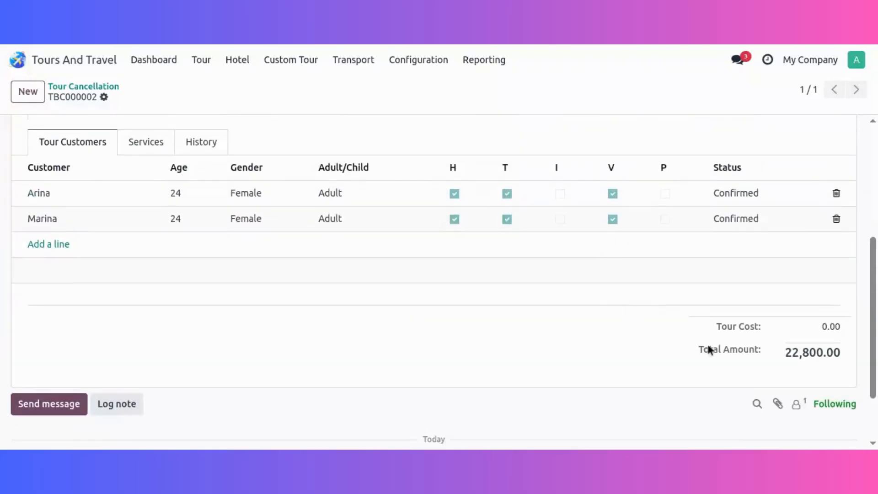
scroll(548, 330, up, 4)
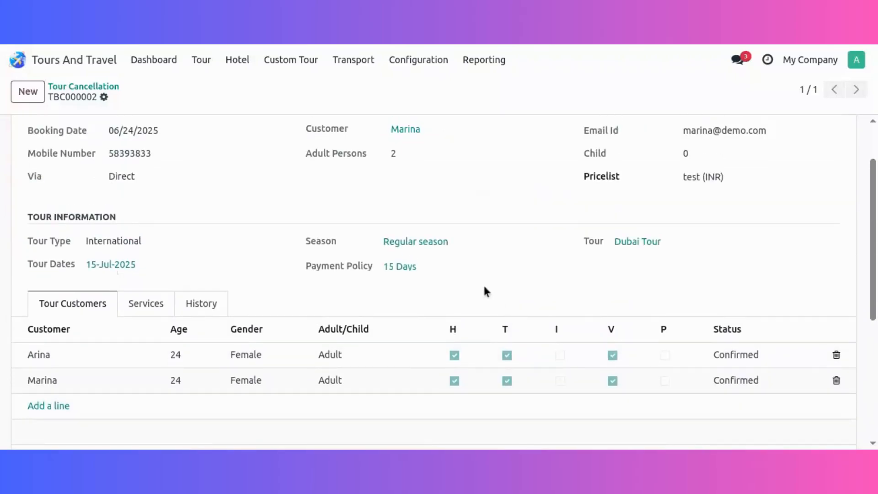
scroll(273, 237, up, 2)
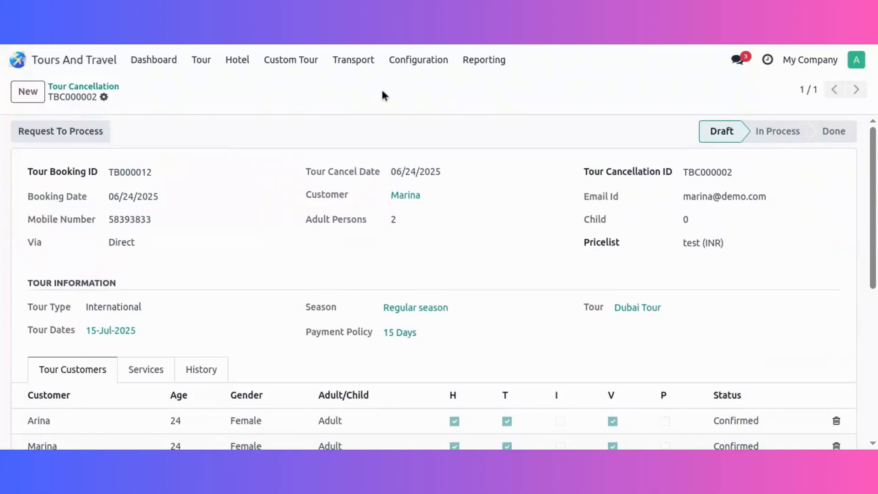
click(100, 134)
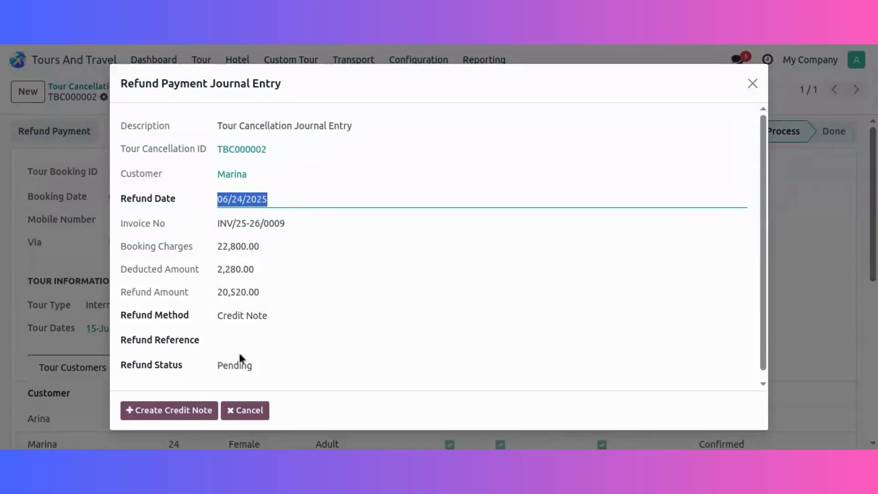
Try to create a credit note for the tour cancellation refund, and close the refund payment entry.
click(193, 410)
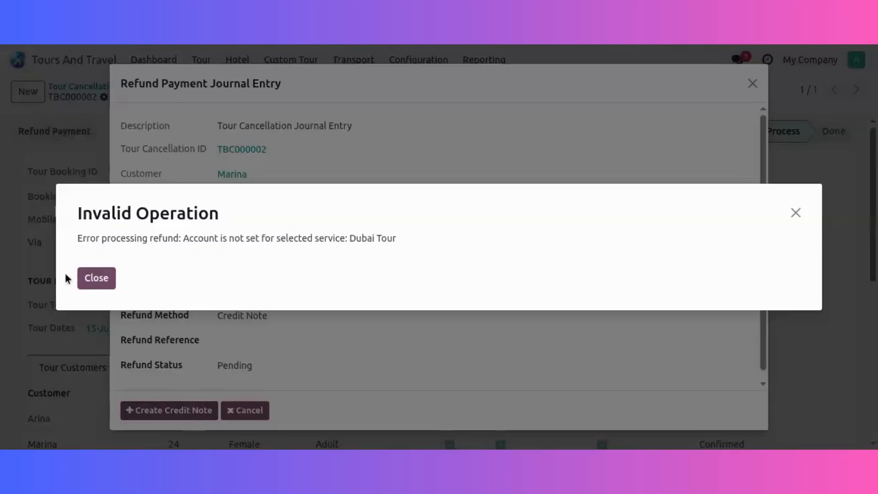
click(97, 279)
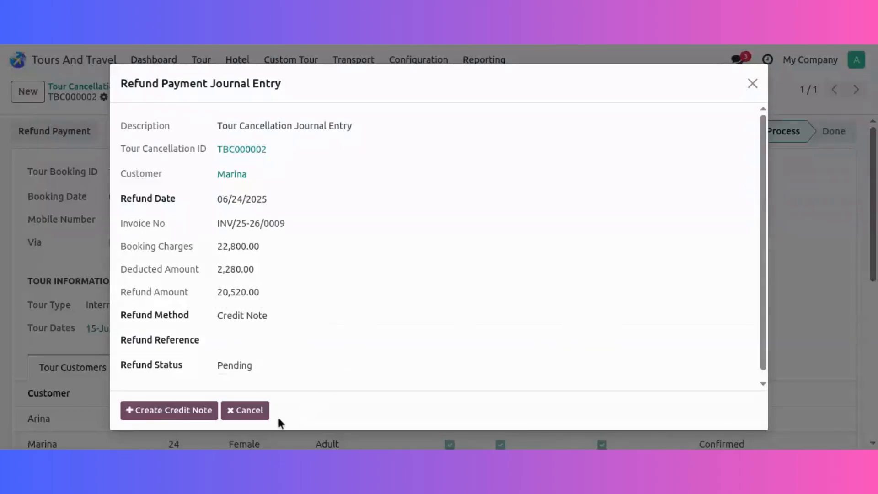
click(255, 412)
View the Tour Booking Revenue report as a graph and as a pivot table, and list the available reports.
click(485, 67)
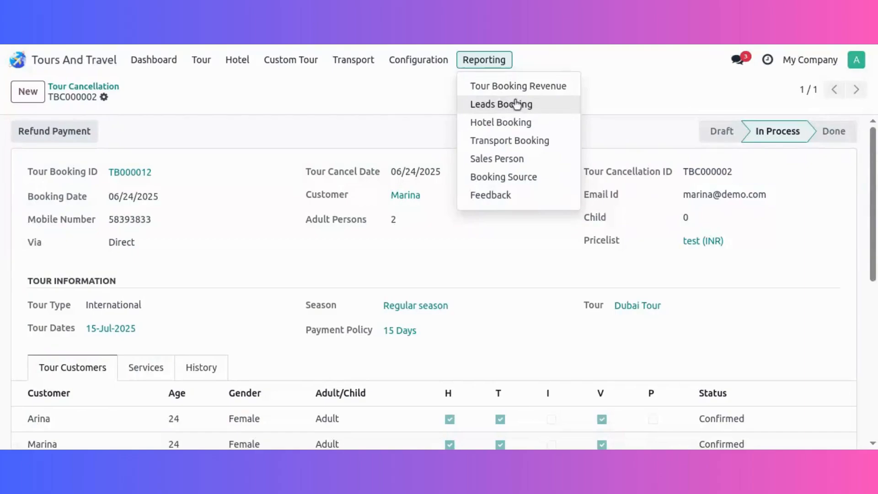
click(538, 93)
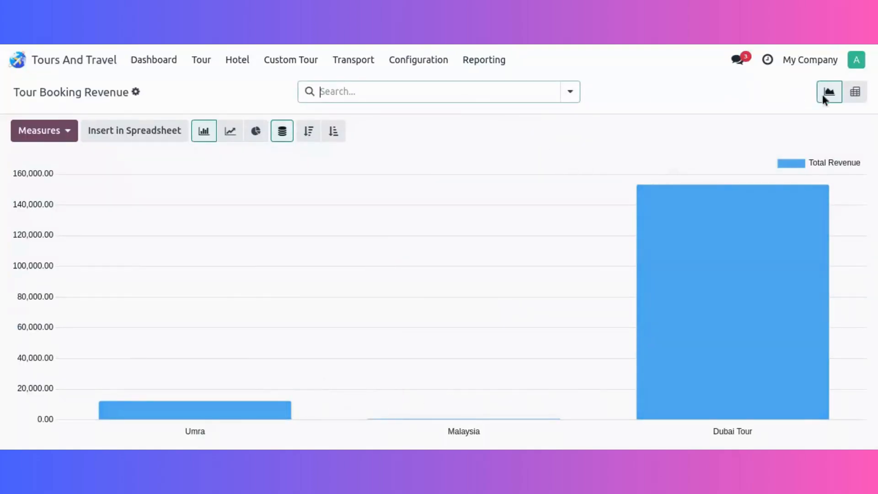
click(852, 94)
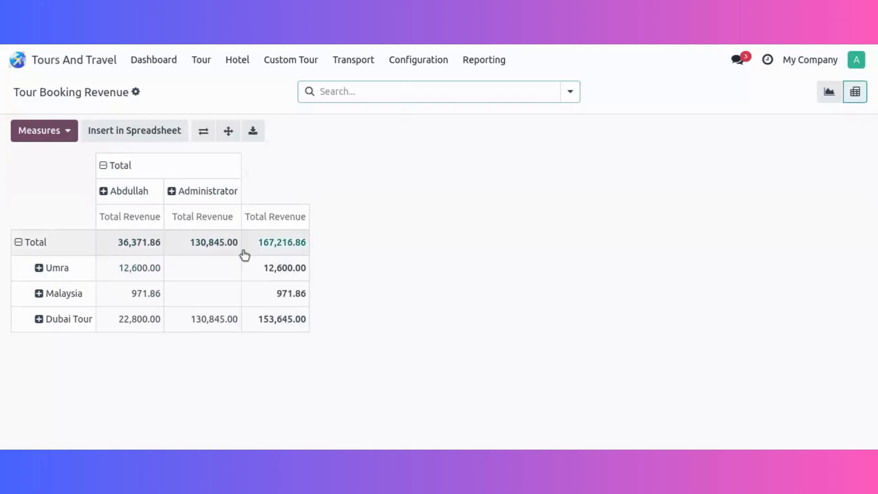
click(497, 65)
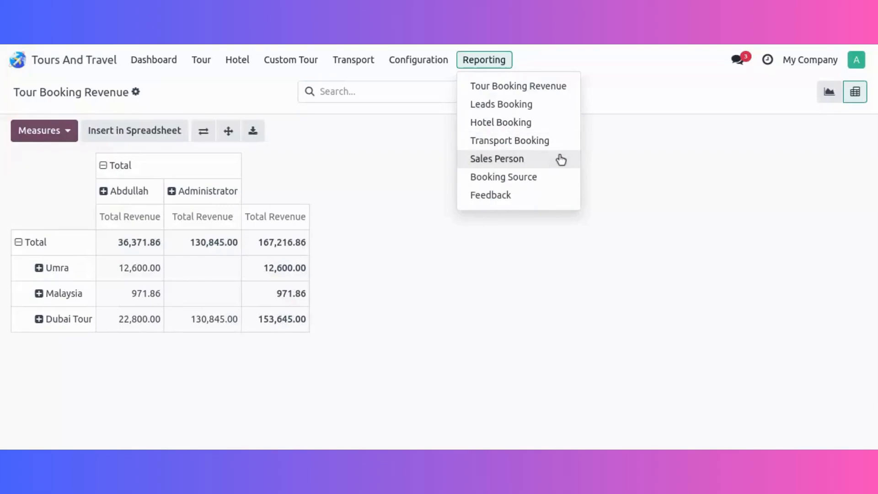
View the Booking Source analysis report and the customer Feedback analysis report.
click(546, 183)
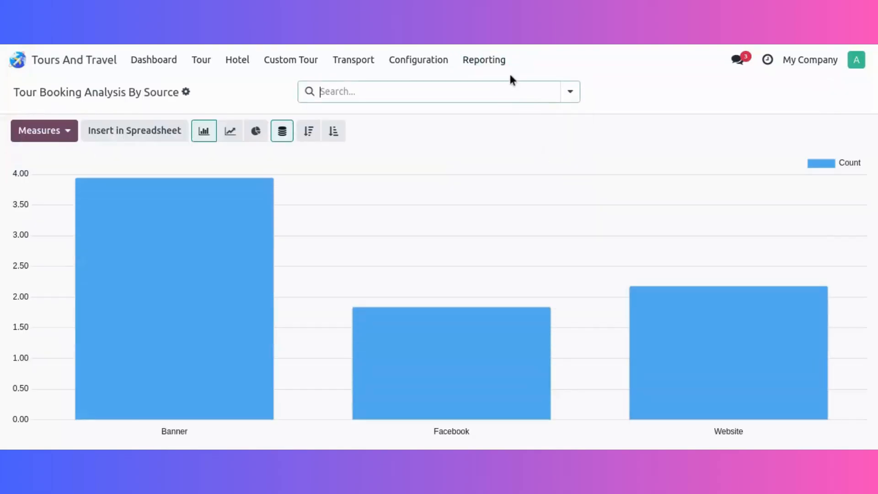
click(505, 69)
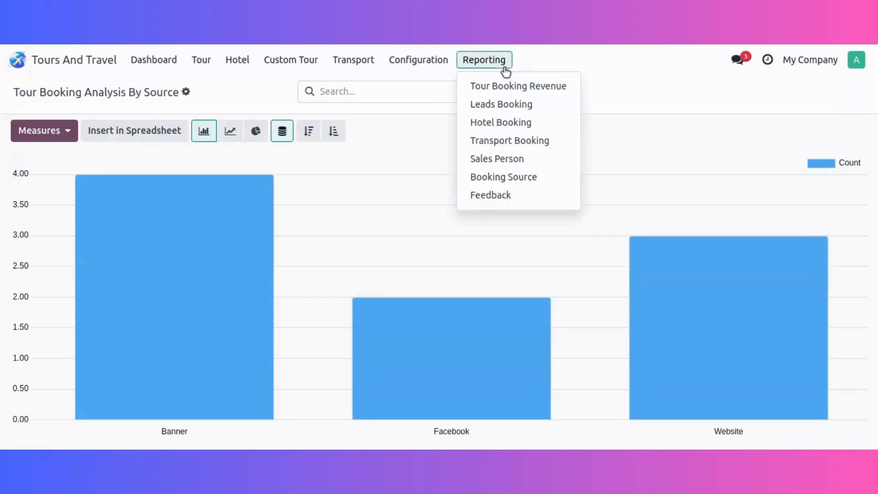
click(514, 196)
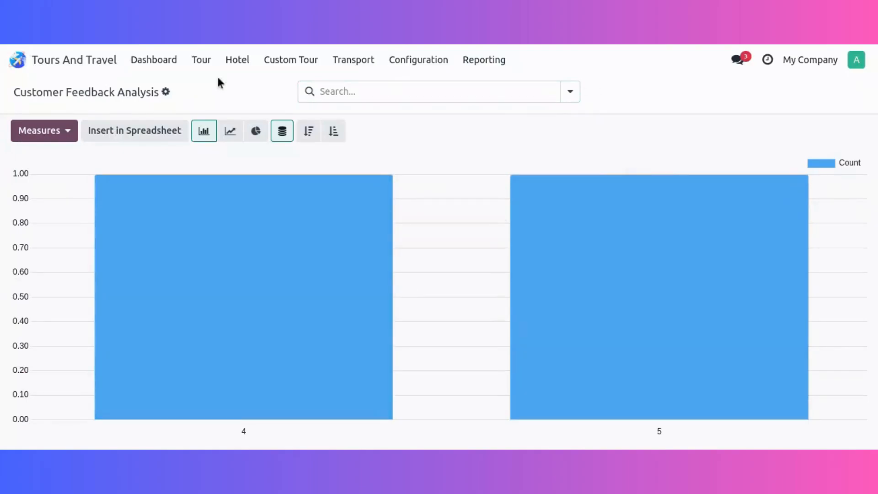
Switch to the Website app and open the public customer feedback page with the published tour reviews.
click(102, 64)
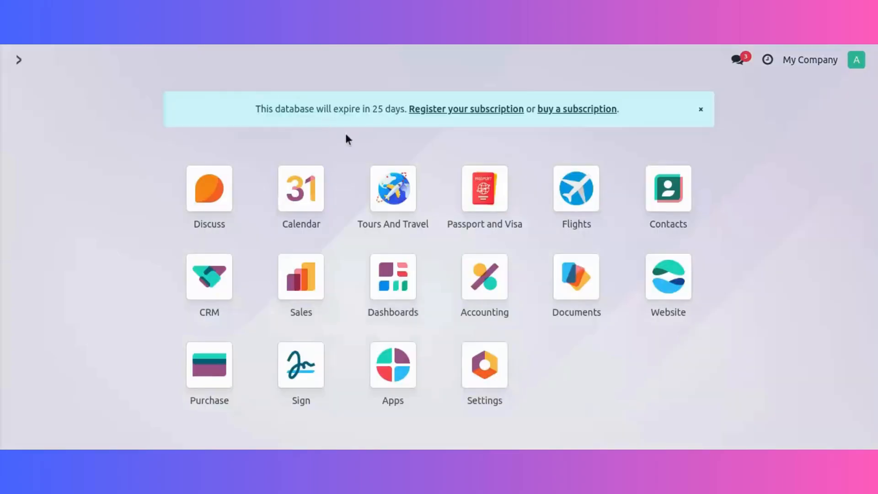
click(655, 283)
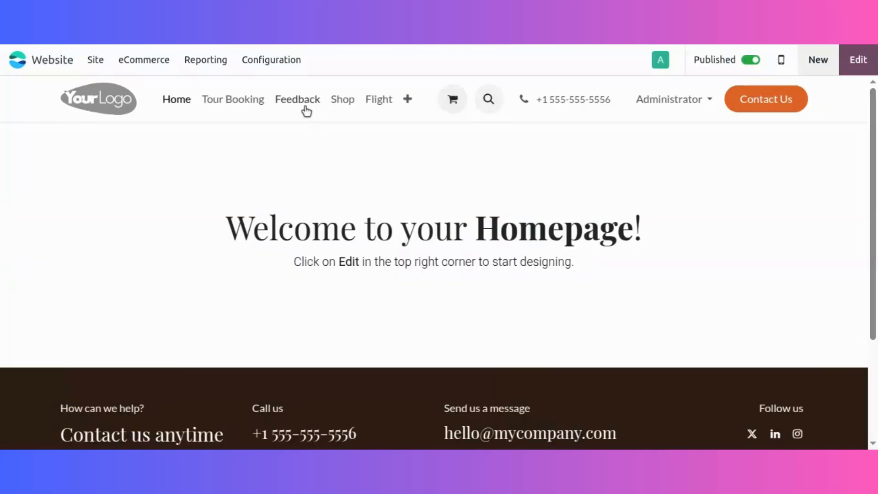
click(305, 108)
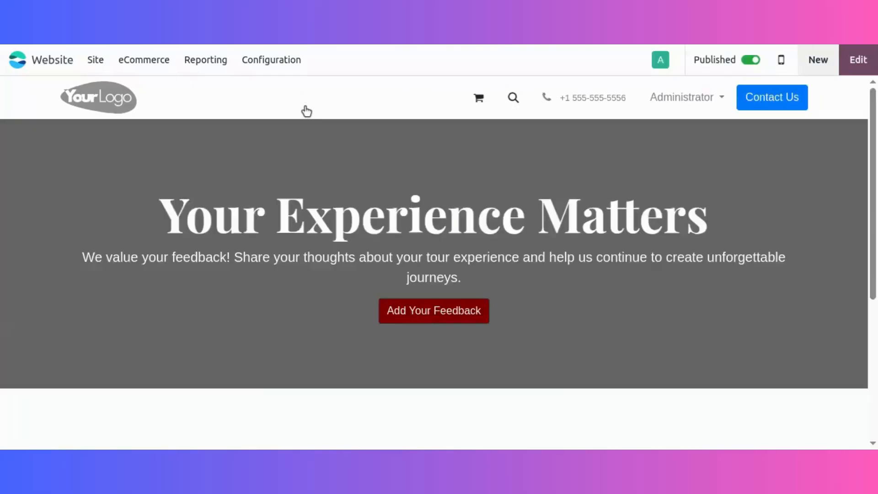
scroll(490, 219, down, 3)
scroll(490, 219, up, 4)
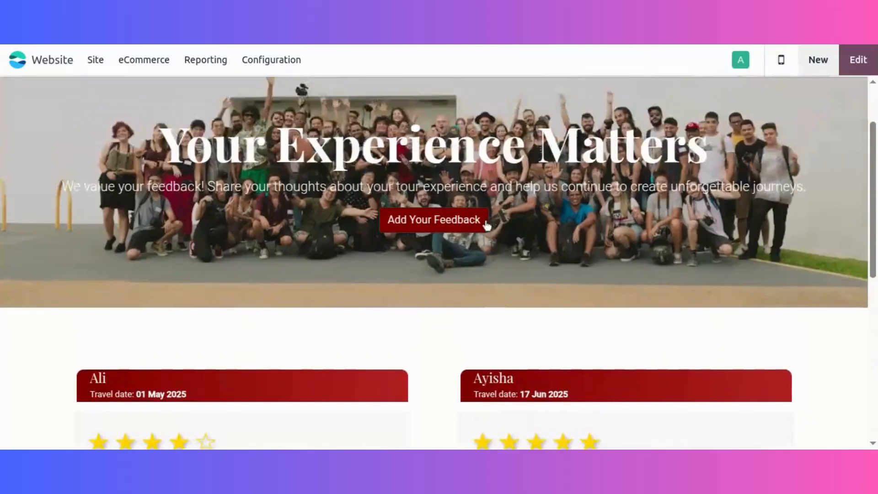
Open a new feedback form on the website page and enter the customer's full name.
click(452, 224)
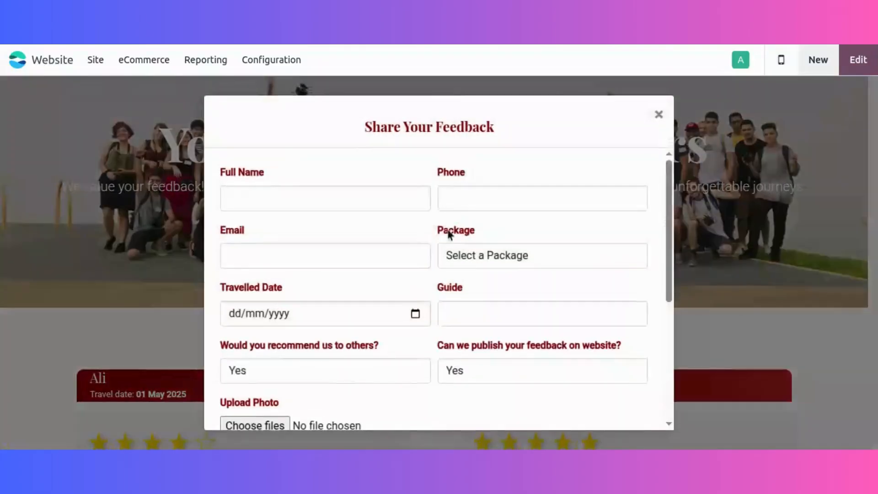
click(355, 191)
text(Marina)
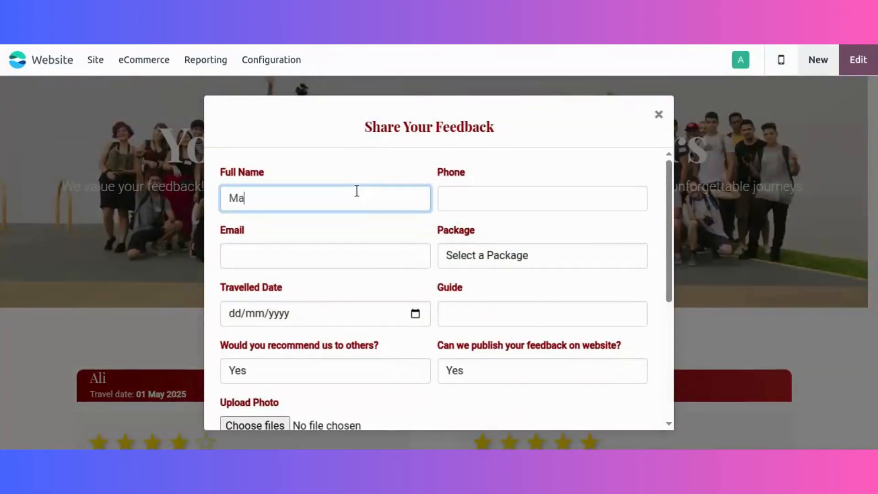